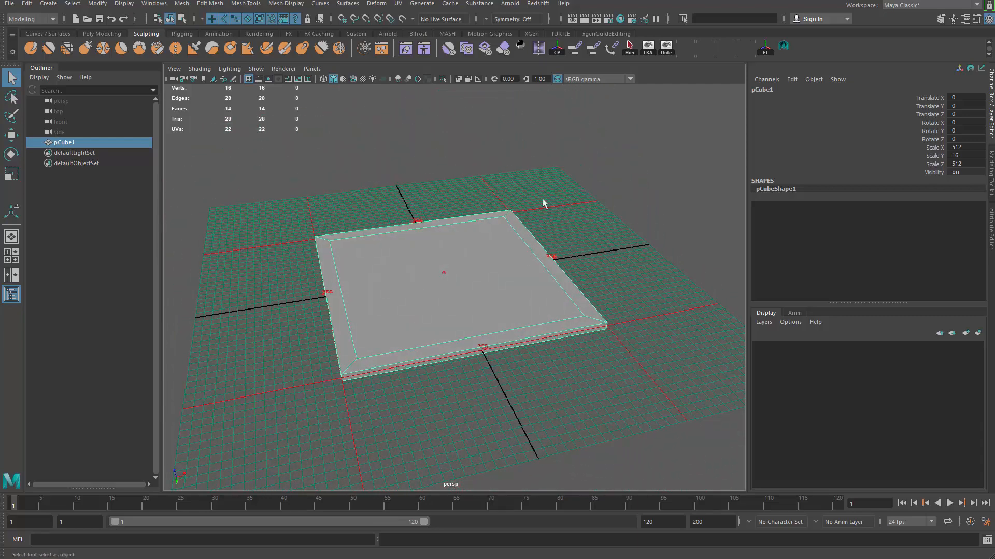
- Examine the square slab's top face and outer edges from several angles
{"action": "left_click_drag", "start_coordinate": [456, 254], "coordinate": [457, 274], "text": "alt"}
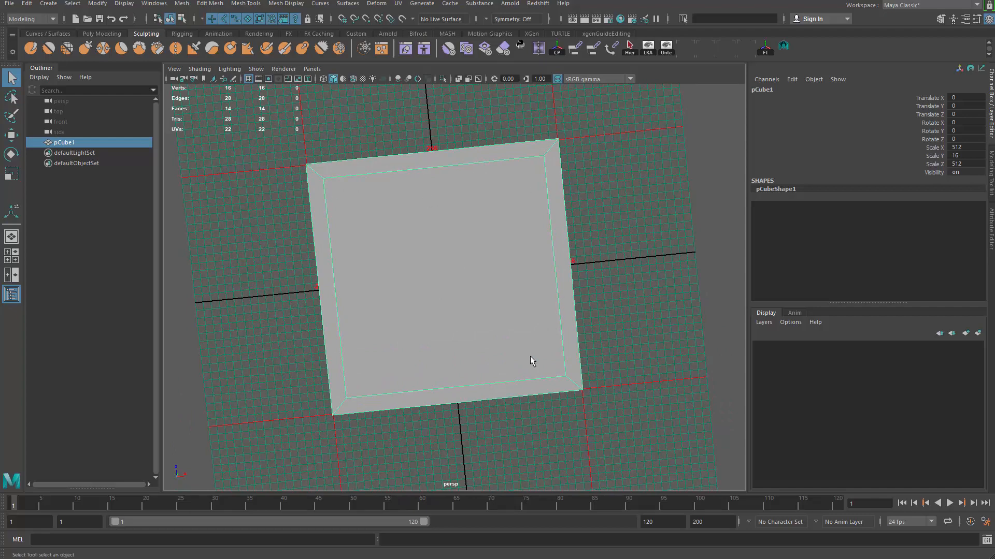
{"action": "left_click_drag", "start_coordinate": [514, 387], "coordinate": [464, 304], "text": "alt"}
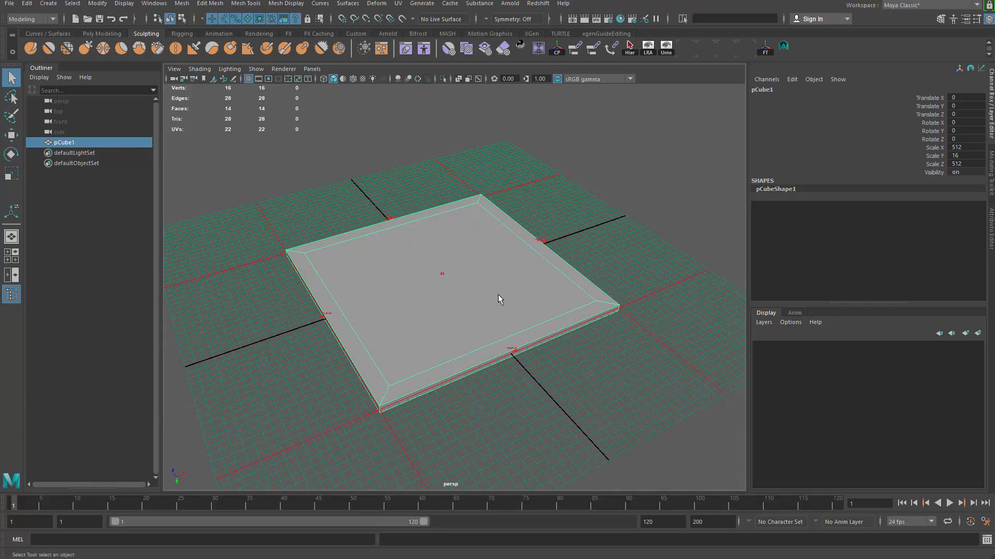
{"action": "key", "text": "w"}
{"action": "left_click", "coordinate": [570, 208]}
{"action": "left_click", "coordinate": [497, 245]}
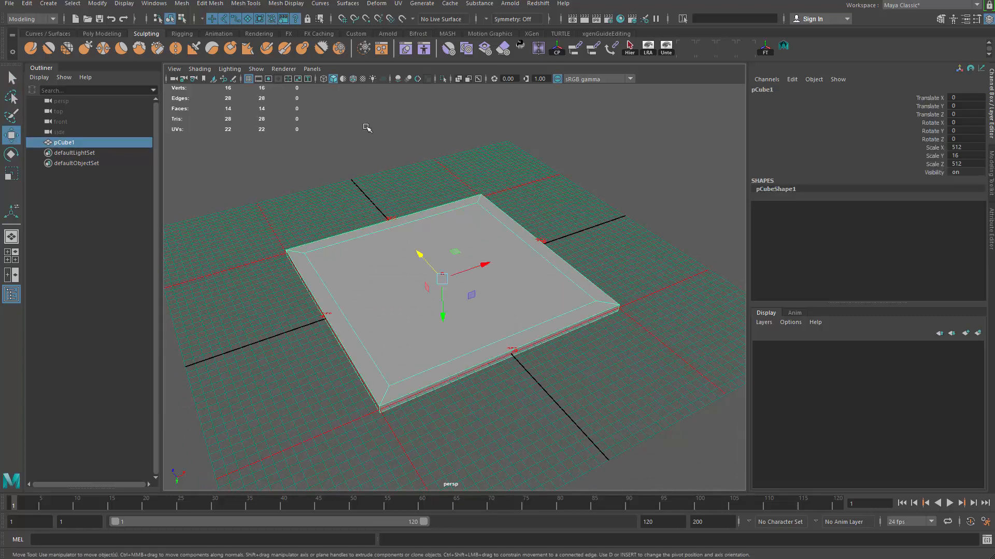
{"action": "left_click_drag", "start_coordinate": [380, 210], "coordinate": [404, 382], "text": "alt"}
{"action": "scroll", "coordinate": [404, 382], "scroll_direction": "up", "scroll_amount": 3}
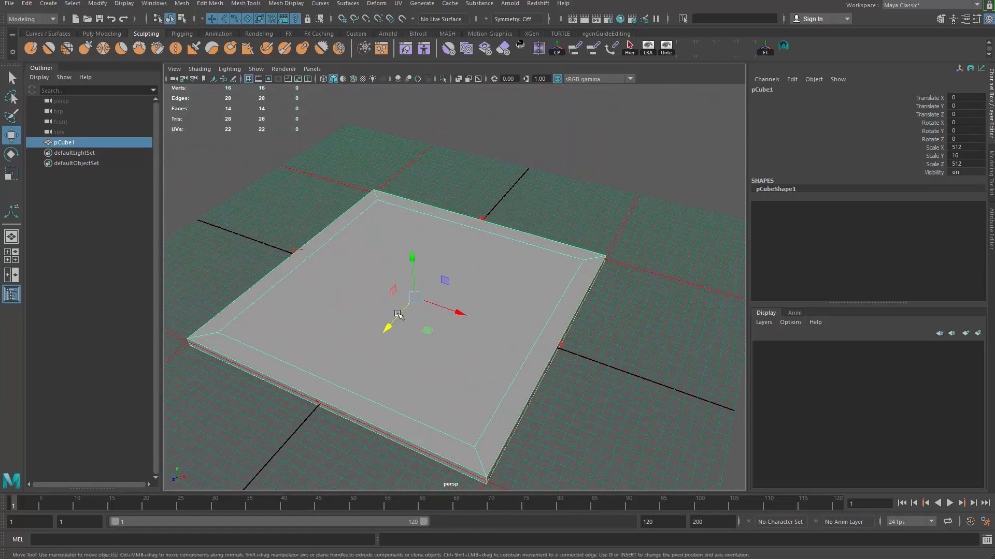
{"action": "scroll", "coordinate": [502, 322], "scroll_direction": "up", "scroll_amount": 5}
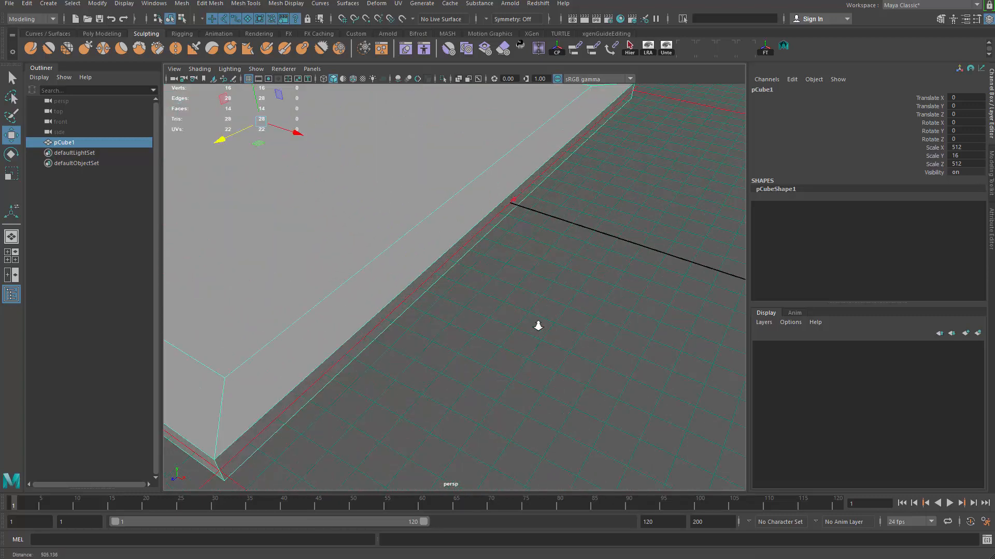
{"action": "key", "text": "q"}
{"action": "right_click_drag", "start_coordinate": [469, 261], "coordinate": [465, 213]}
{"action": "scroll", "coordinate": [523, 298], "scroll_direction": "down", "scroll_amount": 5}
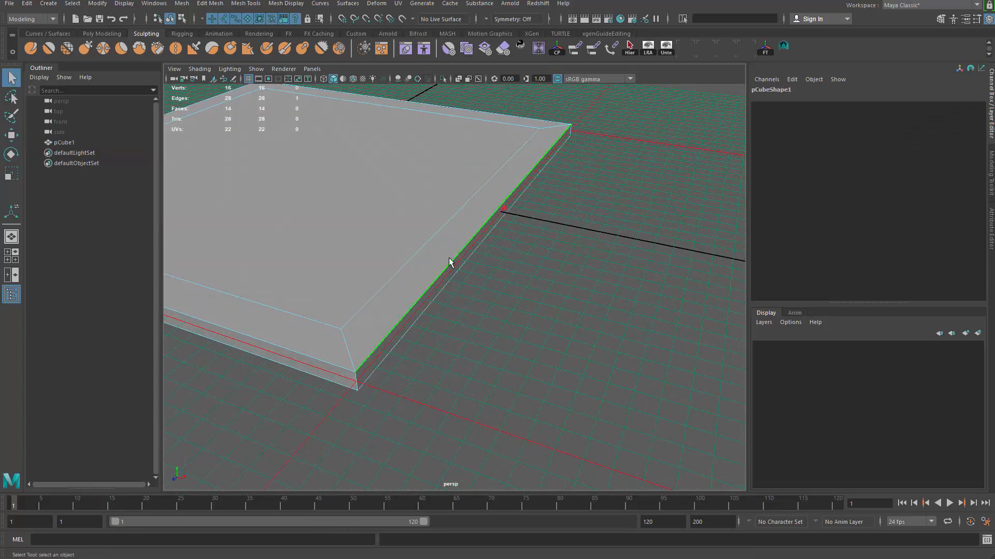
{"action": "left_click", "coordinate": [580, 181]}
{"action": "left_click", "coordinate": [519, 171]}
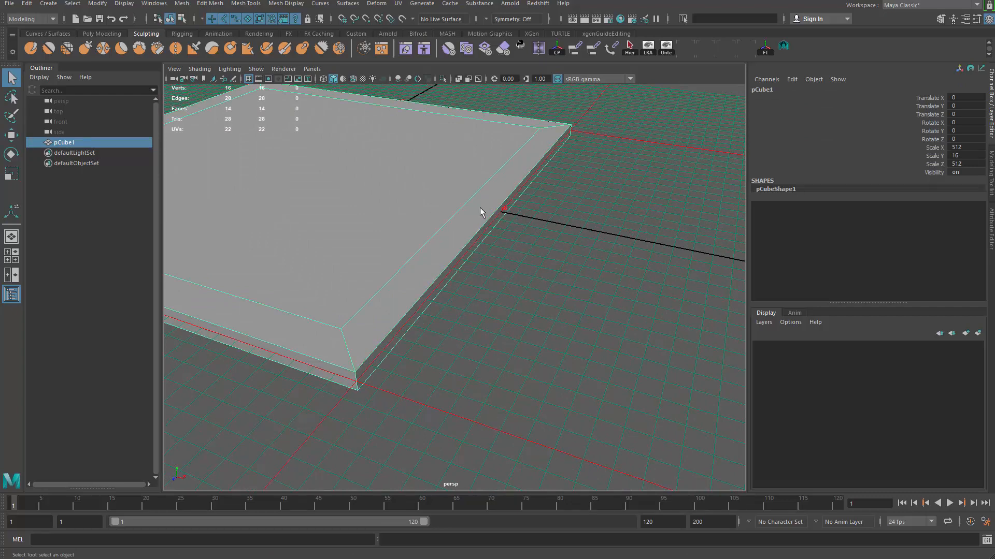
{"action": "right_click_drag", "start_coordinate": [434, 200], "coordinate": [315, 231], "text": "alt"}
{"action": "mouse_move", "coordinate": [315, 231]}
{"action": "left_mouse_down", "text": "alt"}
{"action": "mouse_move", "coordinate": [288, 238]}
{"action": "mouse_move", "coordinate": [319, 235]}
{"action": "left_mouse_up", "text": "alt"}
{"action": "middle_click_drag", "start_coordinate": [319, 235], "coordinate": [347, 250], "text": "alt"}
{"action": "right_click_drag", "start_coordinate": [346, 250], "coordinate": [307, 258], "text": "alt"}
{"action": "left_click_drag", "start_coordinate": [308, 258], "coordinate": [311, 255], "text": "alt"}
{"action": "left_click", "coordinate": [587, 286]}
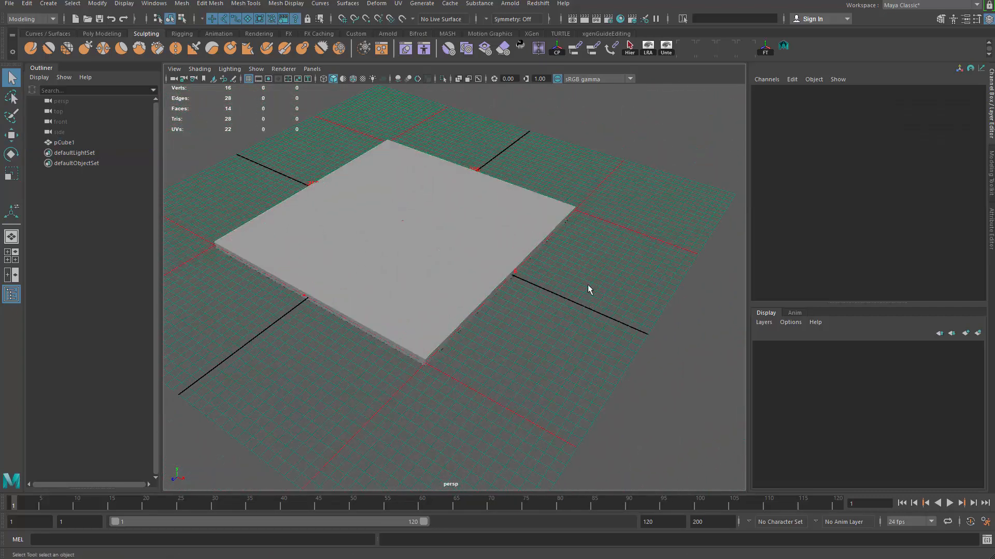
{"action": "left_click", "coordinate": [481, 237]}
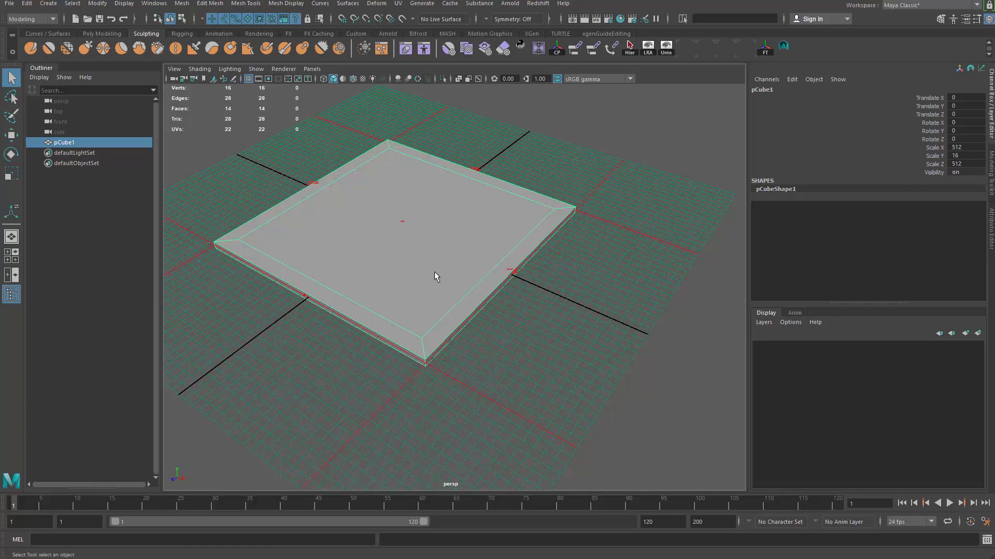
{"action": "right_click_drag", "start_coordinate": [437, 316], "coordinate": [527, 363], "text": "alt"}
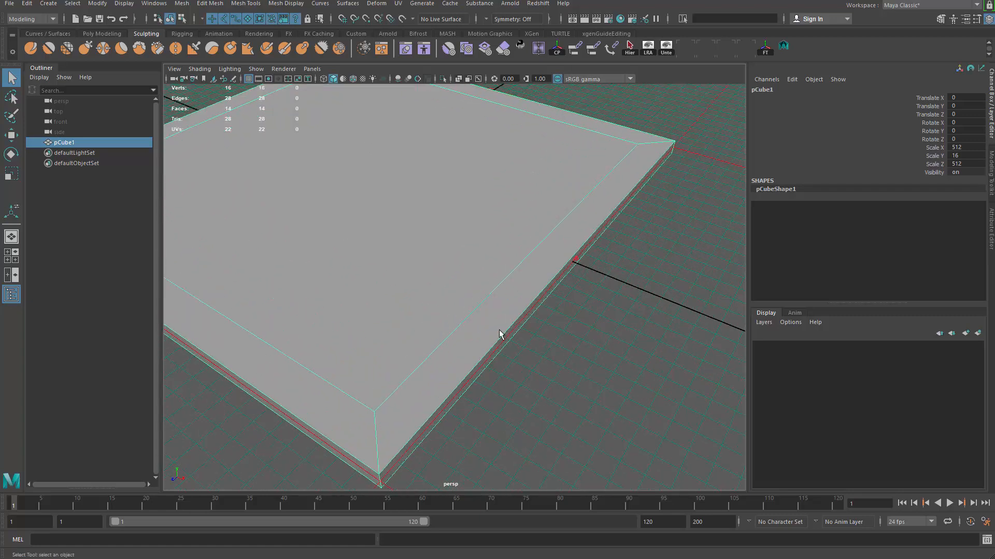
- Try bevelling the slab's upper and lower outer edge loops
{"action": "right_click_drag", "start_coordinate": [499, 331], "coordinate": [499, 277]}
{"action": "left_click", "coordinate": [513, 325]}
{"action": "right_click_drag", "start_coordinate": [407, 374], "coordinate": [347, 360], "text": "alt"}
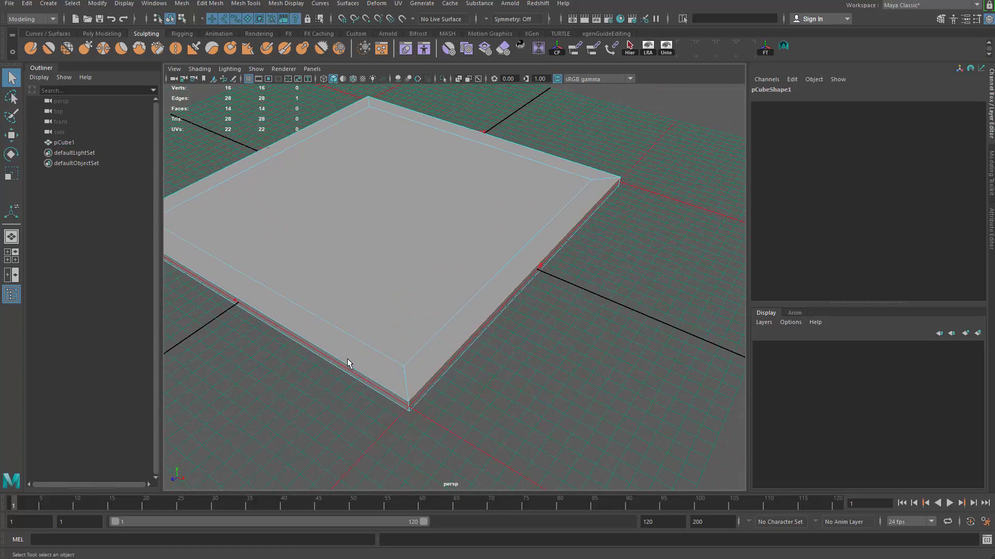
{"action": "left_click_drag", "start_coordinate": [347, 360], "coordinate": [379, 328], "text": "alt"}
{"action": "double_click", "coordinate": [381, 331]}
{"action": "double_click", "coordinate": [387, 345], "text": "shift"}
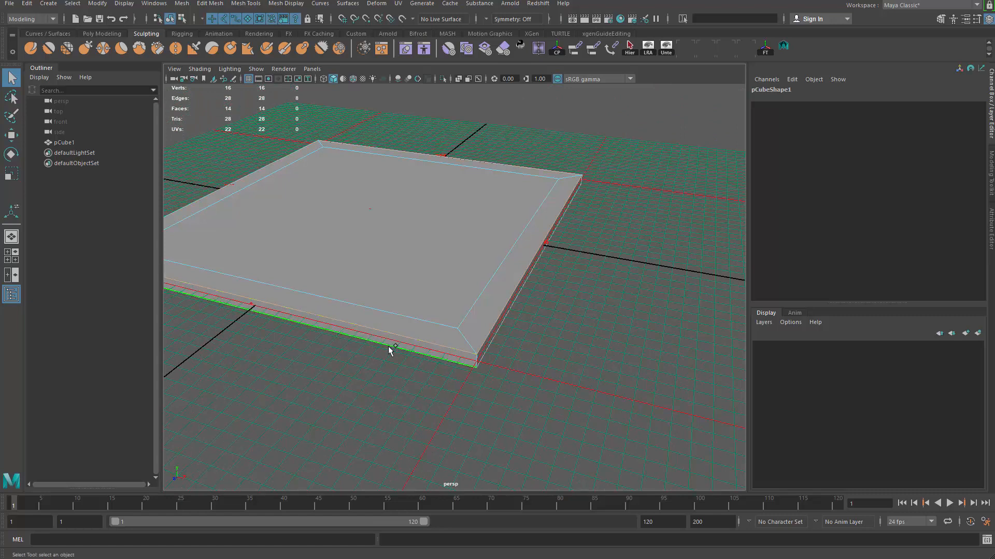
{"action": "right_click_drag", "start_coordinate": [395, 323], "coordinate": [569, 309], "text": "shift"}
{"action": "mouse_move", "coordinate": [597, 302]}
{"action": "left_mouse_down"}
{"action": "mouse_move", "coordinate": [569, 302]}
{"action": "mouse_move", "coordinate": [608, 302]}
{"action": "mouse_move", "coordinate": [609, 311]}
{"action": "left_mouse_up"}
{"action": "scroll", "coordinate": [556, 336], "scroll_direction": "up", "scroll_amount": 4}
{"action": "key", "text": "q"}
{"action": "left_click", "coordinate": [611, 292]}
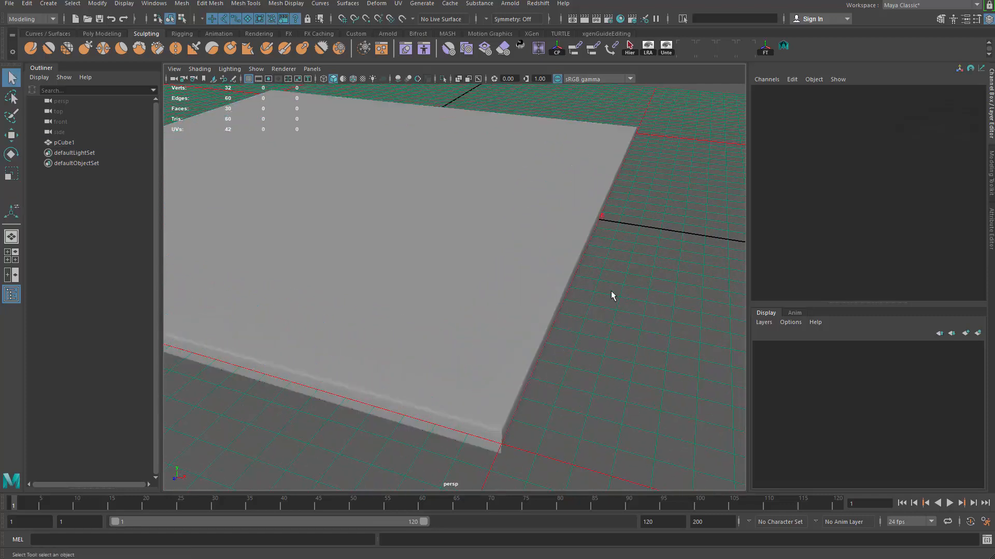
{"action": "left_click", "coordinate": [526, 339]}
{"action": "right_click_drag", "start_coordinate": [611, 345], "coordinate": [469, 330], "text": "alt"}
{"action": "left_click_drag", "start_coordinate": [521, 331], "coordinate": [486, 328], "text": "alt"}
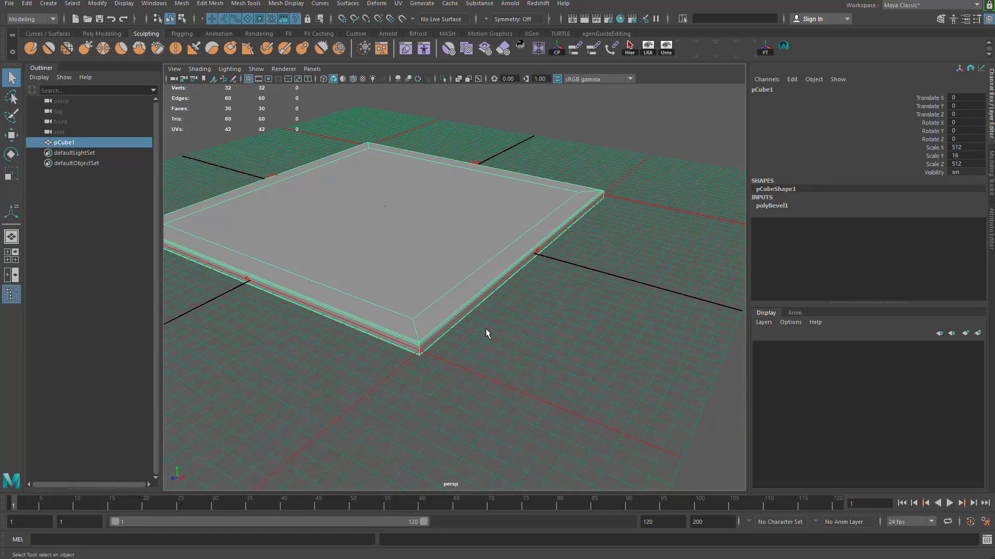
- Undo the edge bevel and the edge loop selection on the slab
{"action": "left_click", "coordinate": [486, 328]}
{"action": "key", "text": "ctrl+z"}
{"action": "key", "text": "ctrl+z"}
{"action": "key", "text": "ctrl+z"}
{"action": "key", "text": "ctrl+z"}
{"action": "key", "text": "ctrl+z"}
{"action": "key", "text": "ctrl+z"}
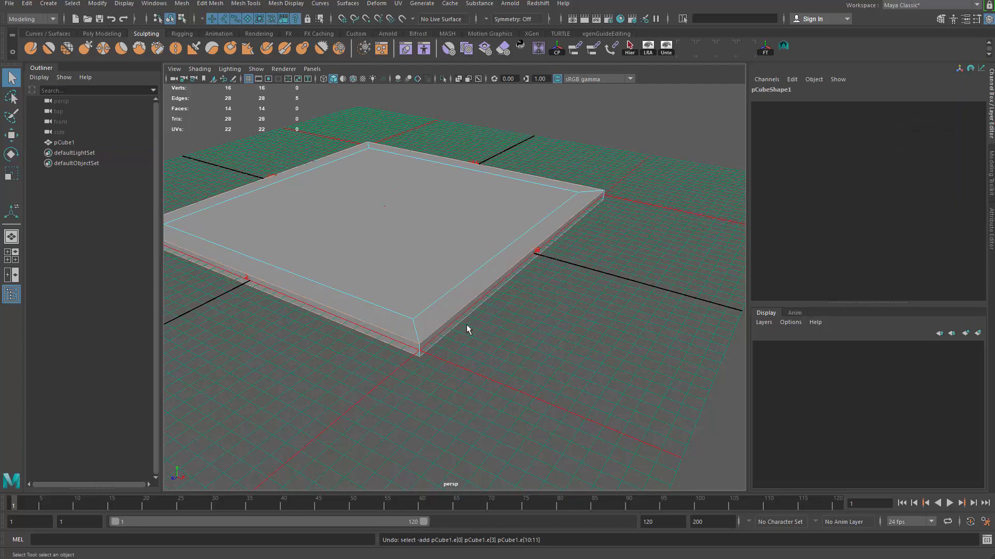
- Return to object selection and examine the whole slab from several angles
{"action": "left_click", "coordinate": [560, 180]}
{"action": "left_click", "coordinate": [537, 207]}
{"action": "right_click_drag", "start_coordinate": [537, 207], "coordinate": [603, 167]}
{"action": "left_click", "coordinate": [603, 167]}
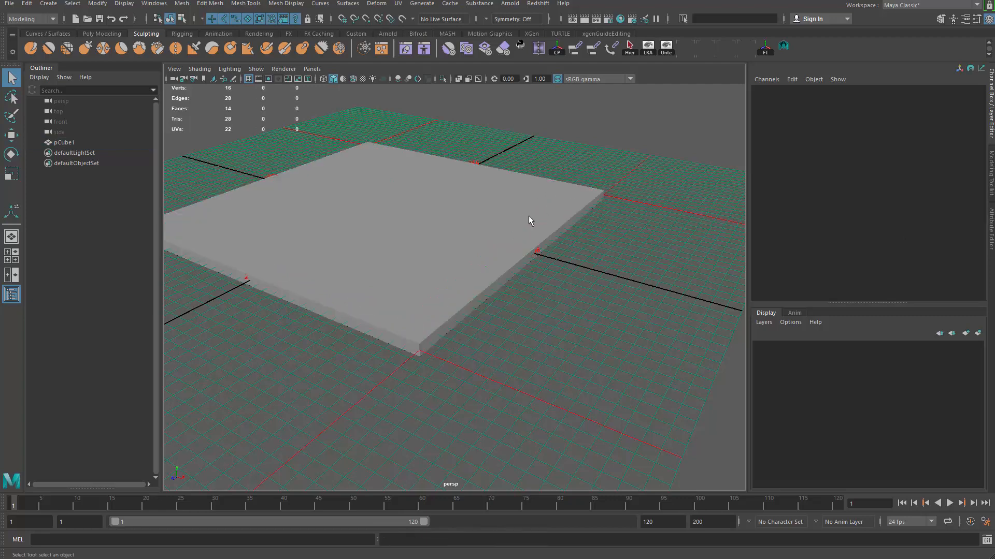
{"action": "left_click", "coordinate": [528, 216]}
{"action": "left_click_drag", "start_coordinate": [346, 232], "coordinate": [404, 266], "text": "alt"}
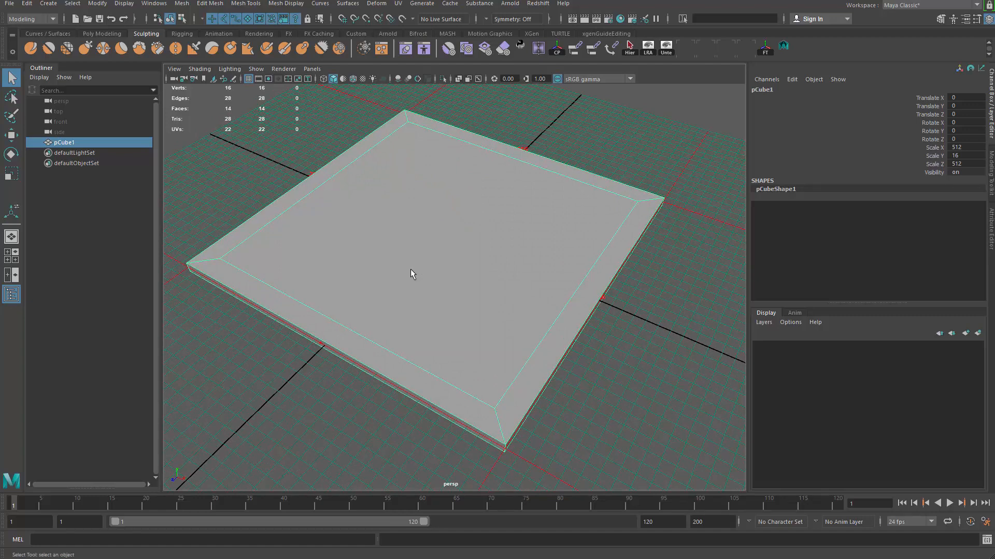
{"action": "left_click_drag", "start_coordinate": [424, 287], "coordinate": [403, 274], "text": "alt"}
{"action": "left_click", "coordinate": [596, 375]}
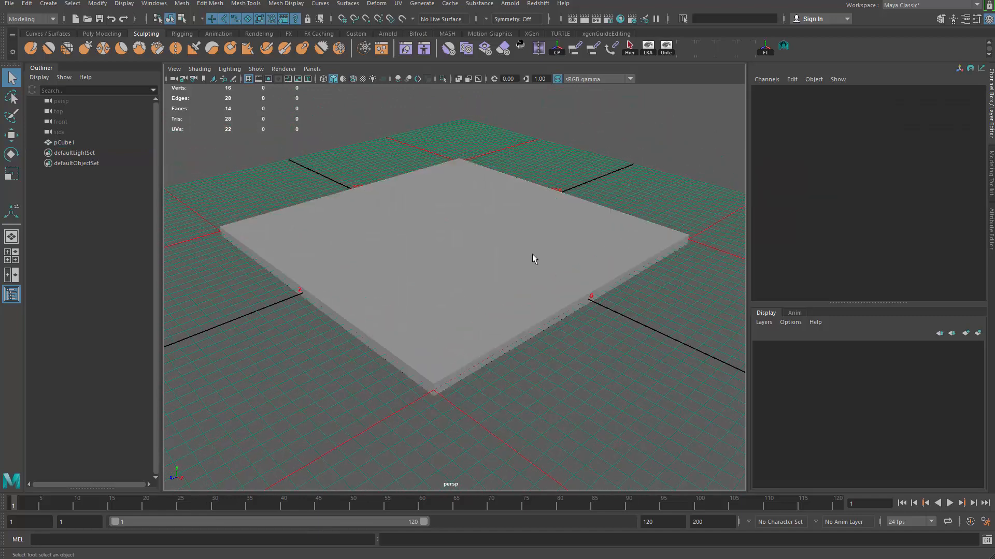
{"action": "left_click_drag", "start_coordinate": [524, 262], "coordinate": [506, 175], "text": "alt"}
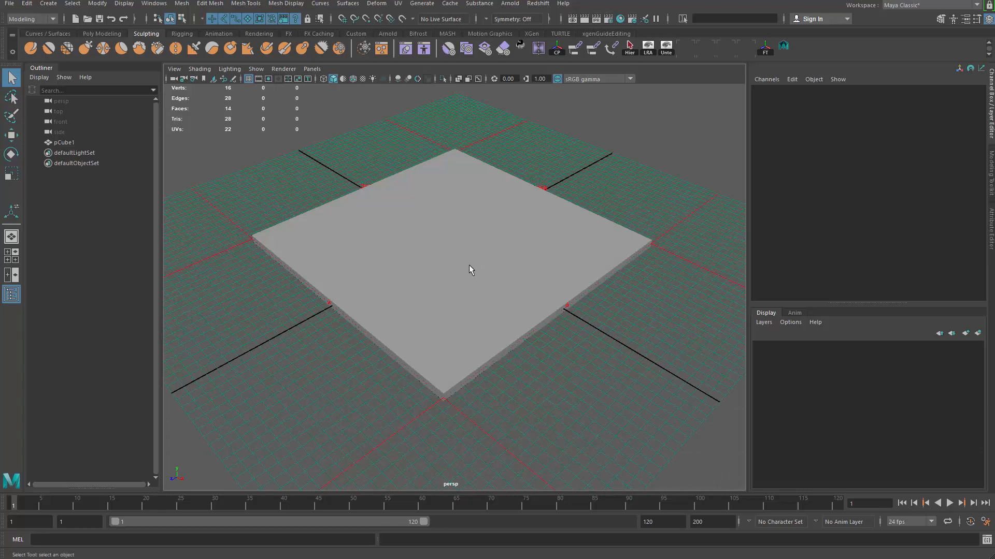
{"action": "left_click_drag", "start_coordinate": [468, 265], "coordinate": [468, 282], "text": "alt"}
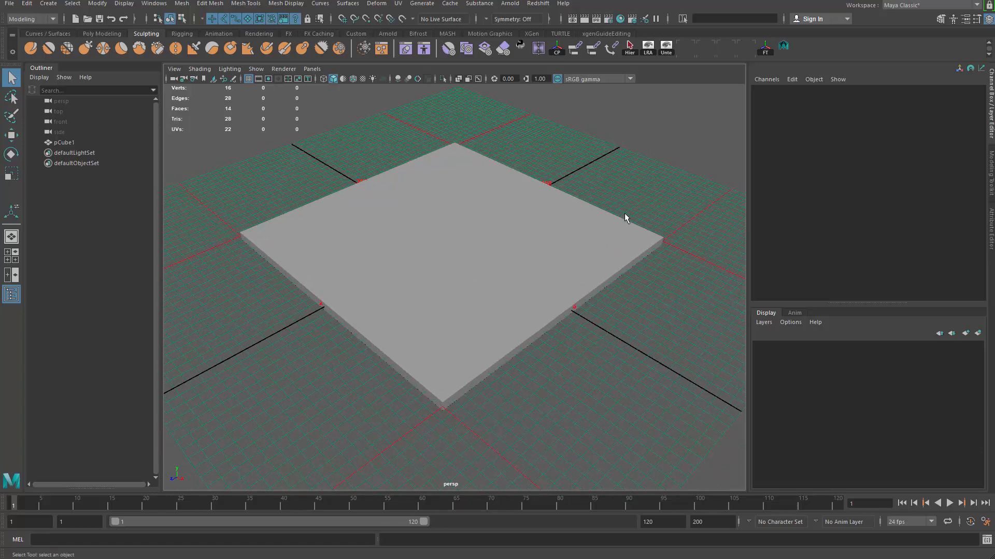
{"action": "left_click_drag", "start_coordinate": [651, 189], "coordinate": [550, 293]}
{"action": "left_click", "coordinate": [609, 337]}
- Hide the slab and create a polygon plane at the origin
{"action": "left_click_drag", "start_coordinate": [630, 182], "coordinate": [443, 381]}
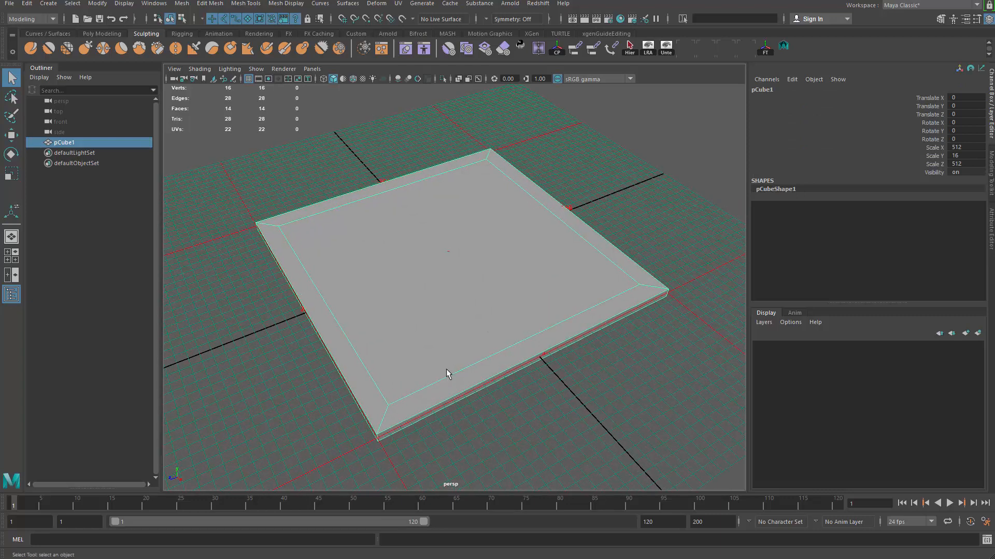
{"action": "key", "text": "ctrl+h"}
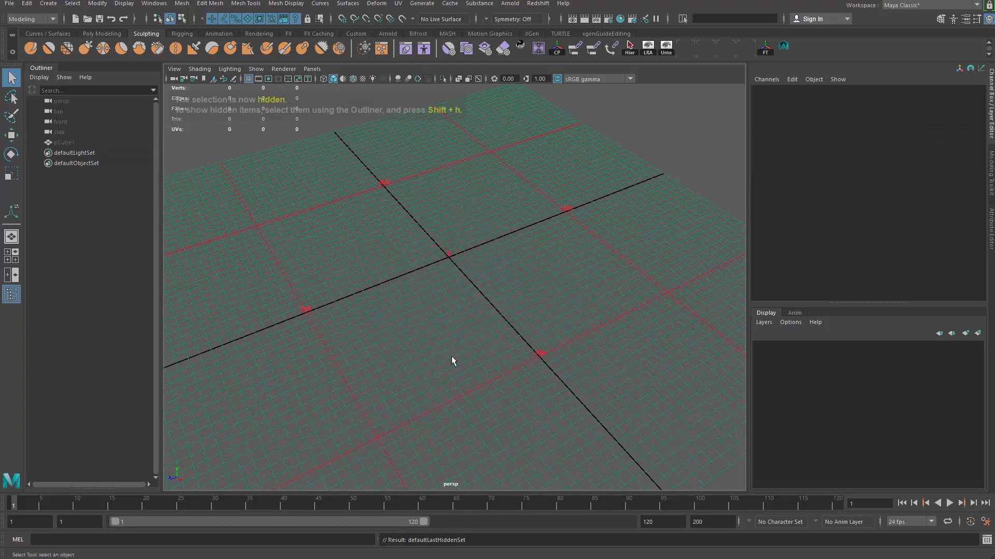
{"action": "left_click_drag", "start_coordinate": [452, 356], "coordinate": [480, 249], "text": "alt"}
{"action": "key", "text": "space"}
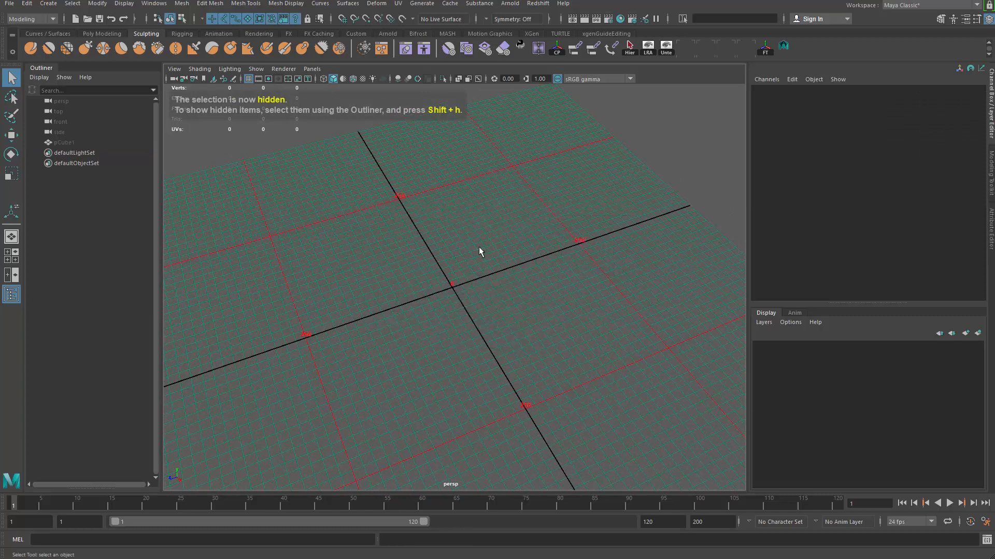
{"action": "right_click_drag", "start_coordinate": [479, 248], "coordinate": [420, 251], "text": "shift"}
- Scale the new plane to 512 on the X, Y and Z axes
{"action": "scroll", "coordinate": [471, 306], "scroll_direction": "down", "scroll_amount": 4}
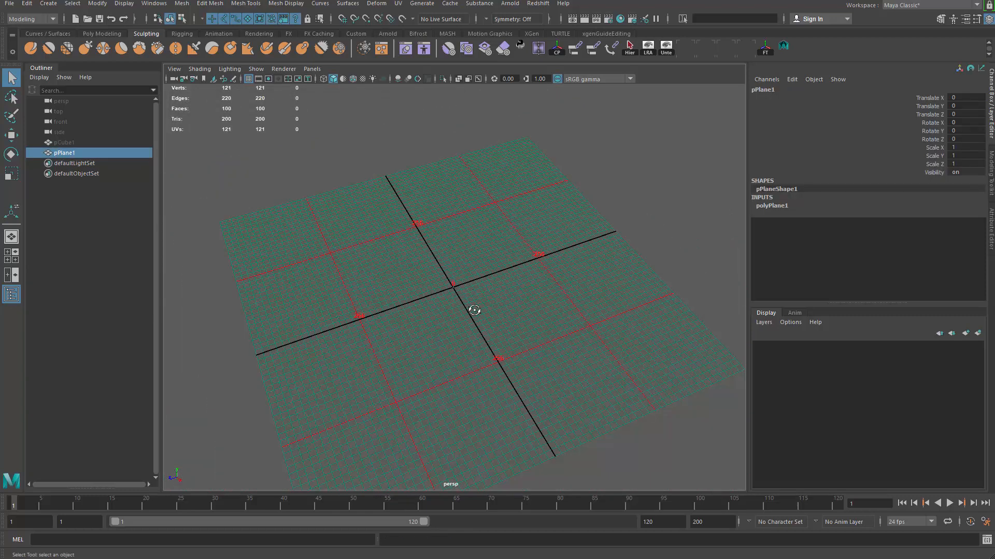
{"action": "left_click_drag", "start_coordinate": [473, 309], "coordinate": [471, 335], "text": "alt"}
{"action": "scroll", "coordinate": [466, 311], "scroll_direction": "up", "scroll_amount": 4}
{"action": "key", "text": "r"}
{"action": "left_click_drag", "start_coordinate": [452, 285], "coordinate": [594, 285]}
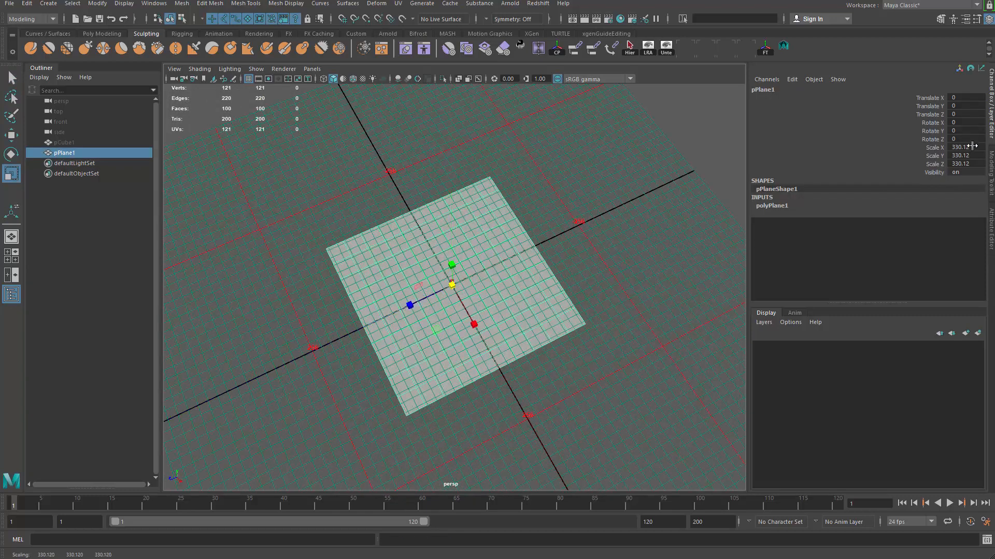
{"action": "left_click_drag", "start_coordinate": [971, 146], "coordinate": [975, 163]}
{"action": "type", "text": "512"}
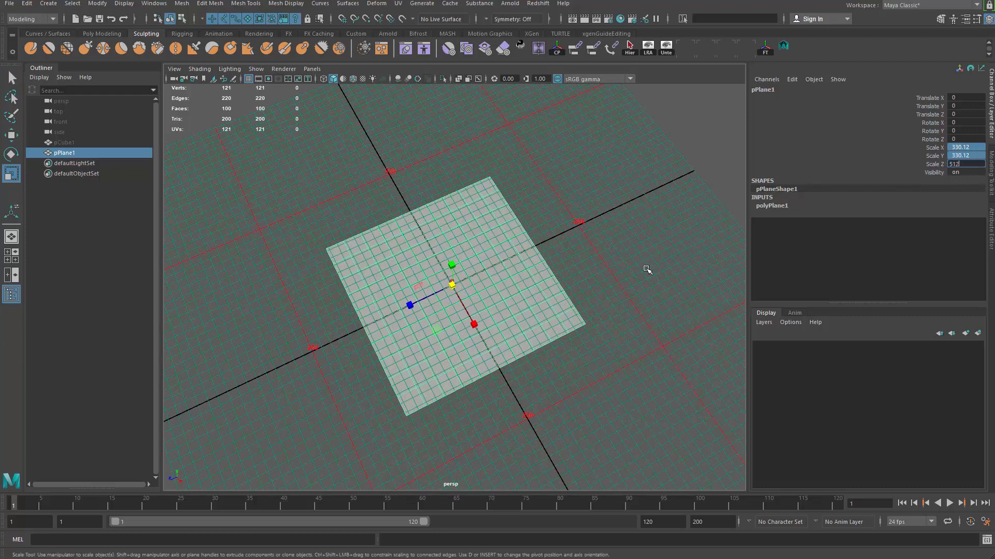
{"action": "key", "text": "Return"}
- In the top view, set the plane's width and height subdivisions to 16
{"action": "middle_click_drag", "start_coordinate": [539, 311], "coordinate": [550, 302], "text": "alt"}
{"action": "scroll", "coordinate": [544, 306], "scroll_direction": "down", "scroll_amount": 3}
{"action": "left_click_drag", "start_coordinate": [544, 309], "coordinate": [464, 302], "text": "alt"}
{"action": "scroll", "coordinate": [501, 307], "scroll_direction": "up", "scroll_amount": 2}
{"action": "key", "text": "space"}
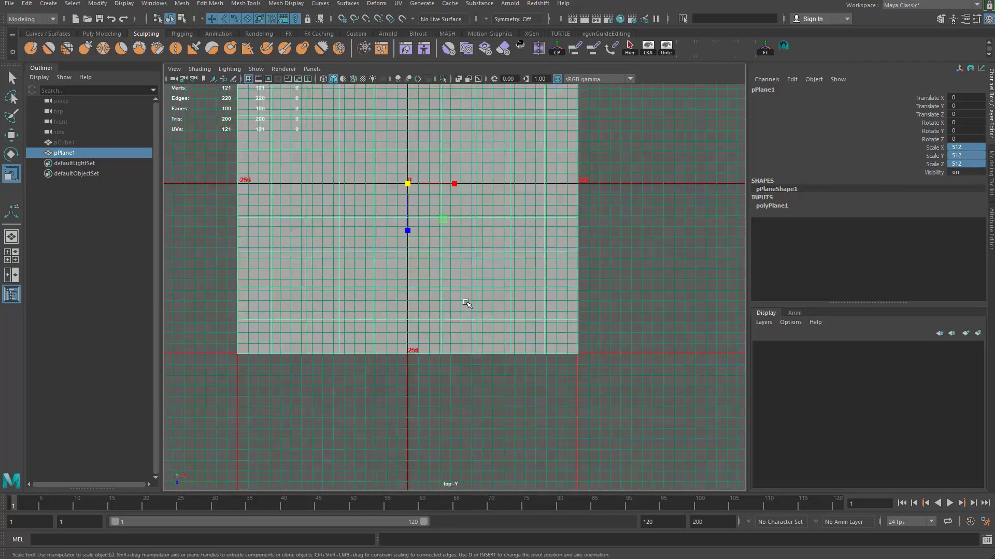
{"action": "scroll", "coordinate": [460, 303], "scroll_direction": "down", "scroll_amount": 3}
{"action": "middle_click_drag", "start_coordinate": [395, 274], "coordinate": [424, 314], "text": "alt"}
{"action": "scroll", "coordinate": [425, 314], "scroll_direction": "up", "scroll_amount": 1}
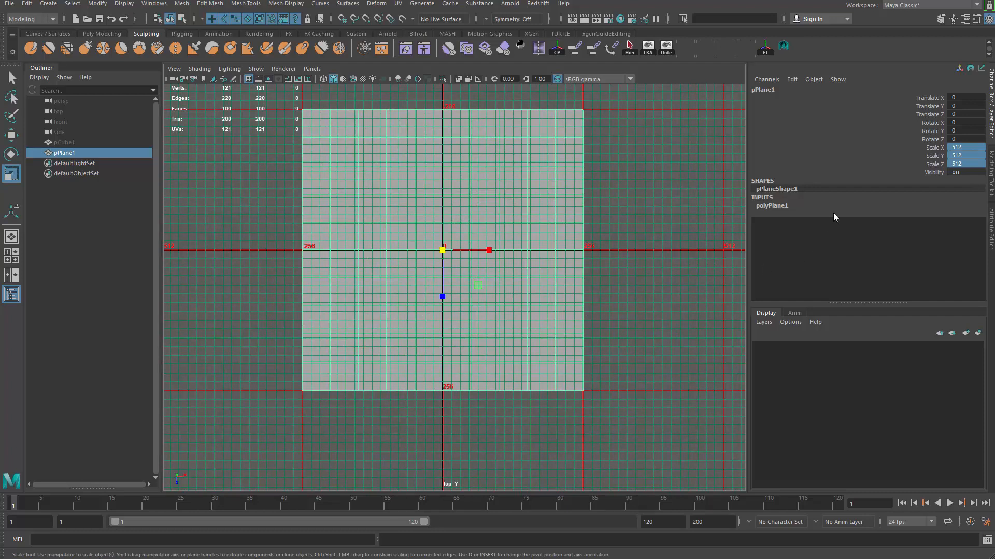
{"action": "key", "text": "q"}
{"action": "left_click", "coordinate": [772, 205]}
{"action": "left_click_drag", "start_coordinate": [966, 228], "coordinate": [970, 237]}
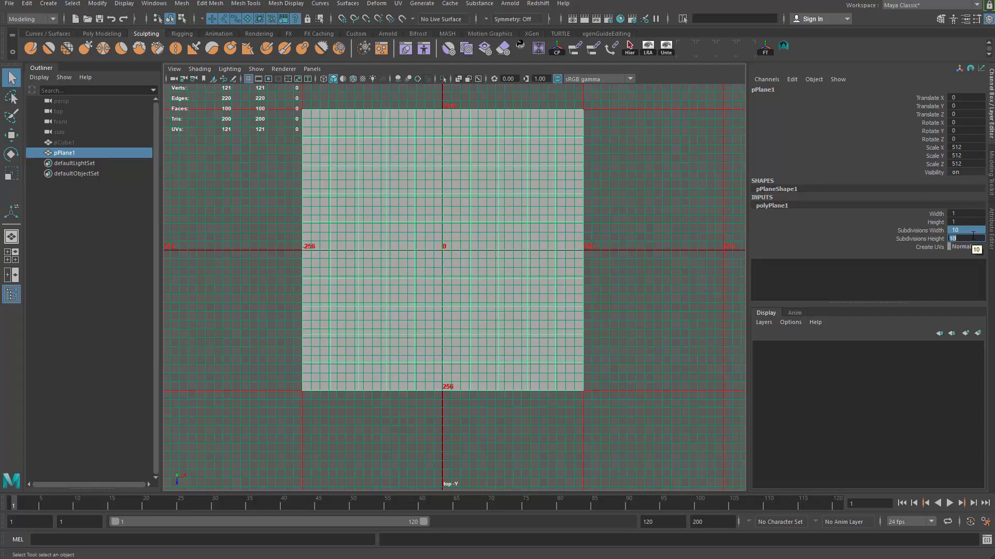
{"action": "key", "text": "Return"}
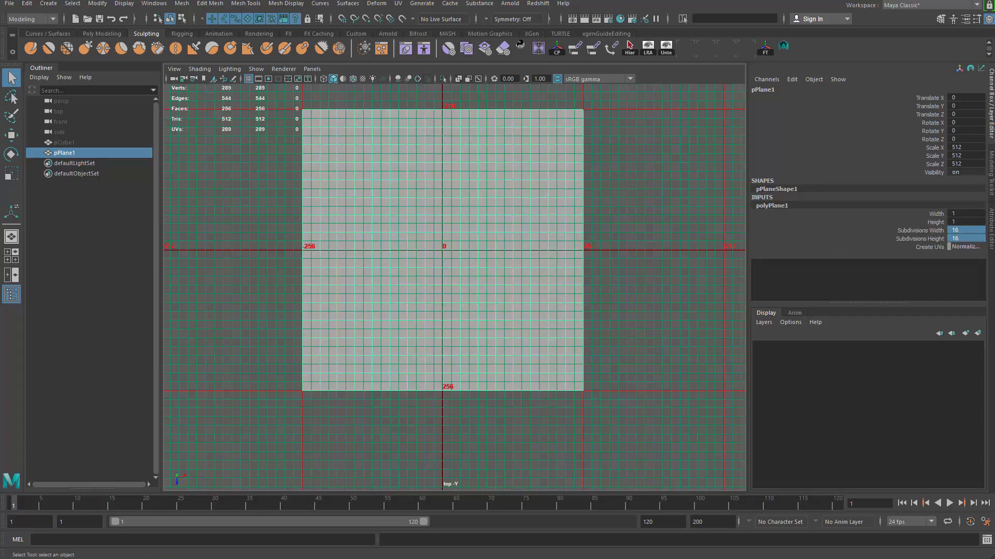
- Try 32 subdivisions for the plane's width and height and undo the change
{"action": "type", "text": "32"}
{"action": "key", "text": "Return"}
{"action": "scroll", "coordinate": [570, 274], "scroll_direction": "up", "scroll_amount": 1}
{"action": "middle_click_drag", "start_coordinate": [575, 125], "coordinate": [614, 202], "text": "alt"}
{"action": "scroll", "coordinate": [582, 297], "scroll_direction": "down", "scroll_amount": 1}
{"action": "scroll", "coordinate": [502, 257], "scroll_direction": "down", "scroll_amount": 2}
{"action": "scroll", "coordinate": [443, 283], "scroll_direction": "up", "scroll_amount": 1}
{"action": "middle_click_drag", "start_coordinate": [443, 283], "coordinate": [463, 270], "text": "alt"}
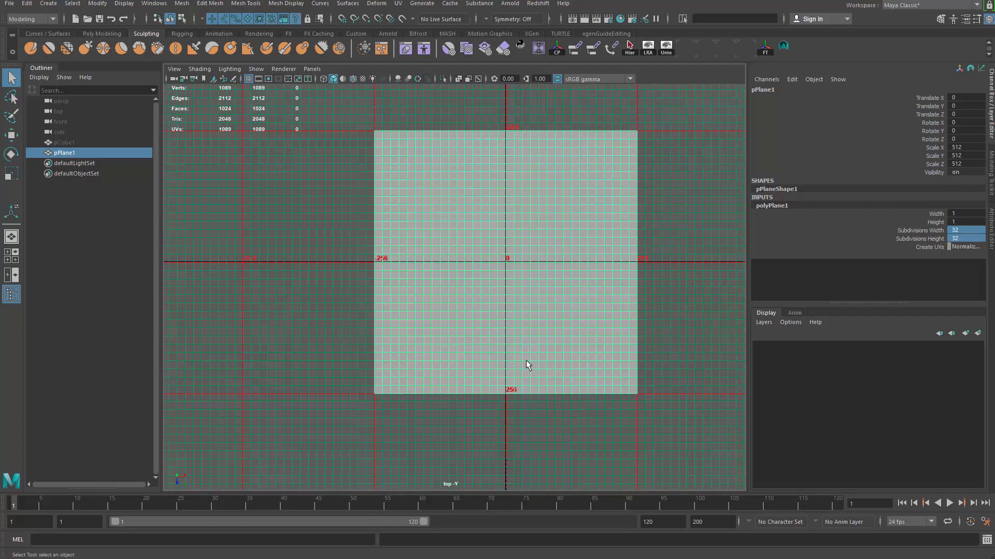
{"action": "key", "text": "ctrl+z"}
- Reduce the plane to a single face, entering 0 for its width and height subdivisions
{"action": "left_click", "coordinate": [977, 238]}
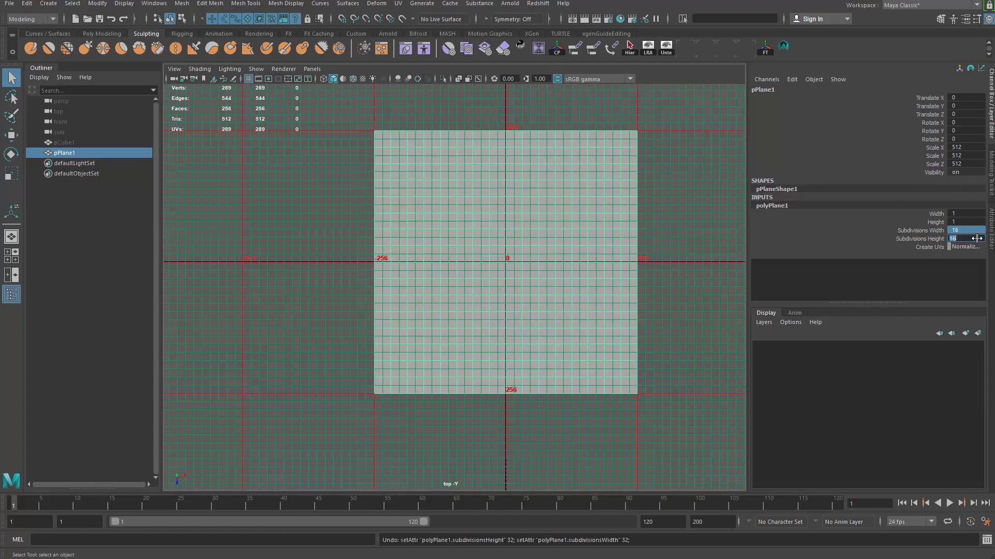
{"action": "type", "text": "0"}
{"action": "key", "text": "Return"}
{"action": "left_click_drag", "start_coordinate": [715, 154], "coordinate": [536, 231]}
{"action": "right_click_drag", "start_coordinate": [539, 231], "coordinate": [551, 229], "text": "alt"}
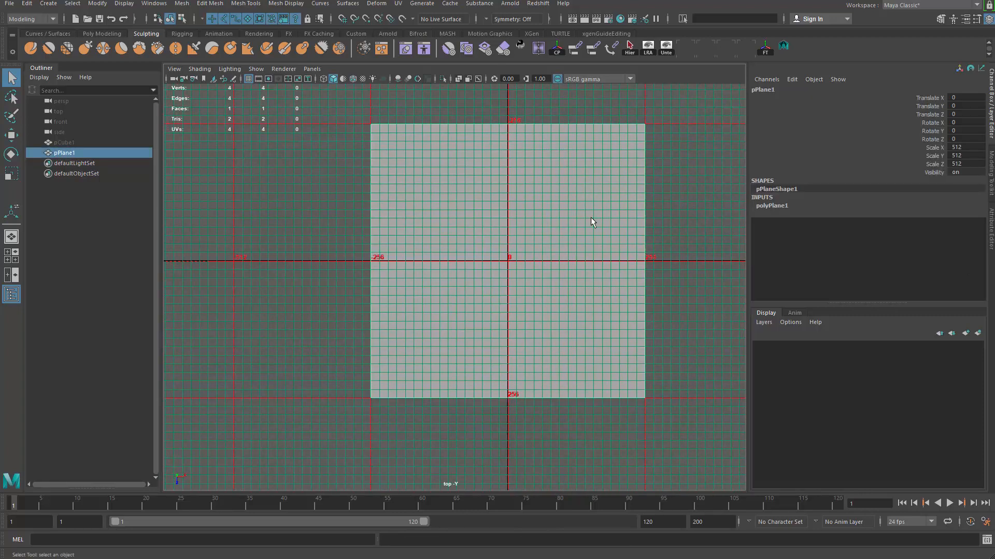
{"action": "right_click", "coordinate": [617, 201], "text": "shift"}
{"action": "right_click_drag", "start_coordinate": [617, 201], "coordinate": [618, 179]}
{"action": "left_click", "coordinate": [644, 179]}
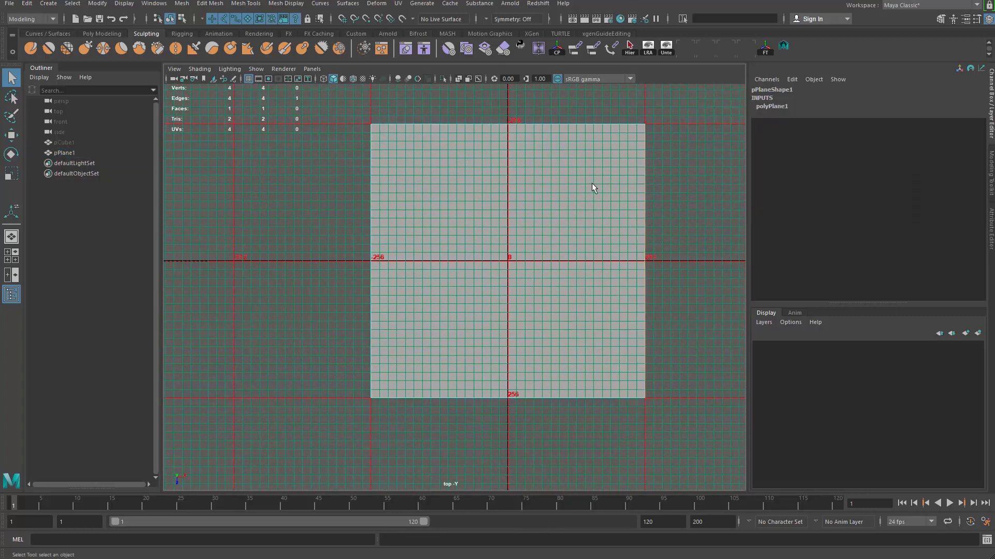
{"action": "right_click", "coordinate": [711, 155], "text": "ctrl"}
{"action": "left_click", "coordinate": [665, 164]}
{"action": "left_click", "coordinate": [666, 167]}
- In the perspective view, raise the plane about 15.7 units along Y so it sits above the grid
{"action": "left_click", "coordinate": [606, 213]}
{"action": "key", "text": "space"}
{"action": "left_click_drag", "start_coordinate": [529, 310], "coordinate": [533, 250]}
{"action": "left_click_drag", "start_coordinate": [449, 300], "coordinate": [425, 278], "text": "alt"}
{"action": "key", "text": "w"}
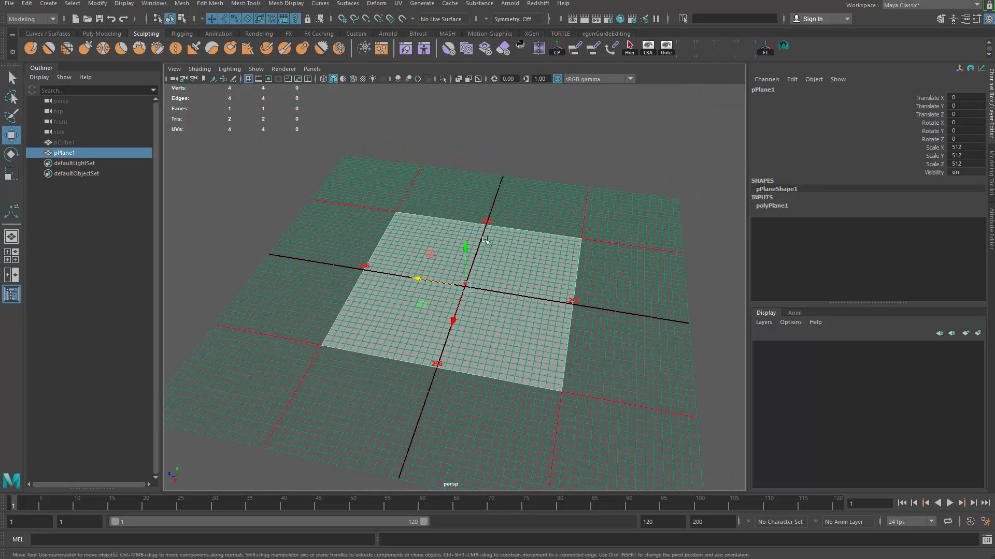
{"action": "left_click_drag", "start_coordinate": [467, 240], "coordinate": [471, 232]}
- In the top view, split the plane across its middle with a horizontal edge, using Edge Ring and Split
{"action": "key", "text": "space"}
{"action": "left_click_drag", "start_coordinate": [562, 275], "coordinate": [487, 272]}
{"action": "middle_click_drag", "start_coordinate": [550, 264], "coordinate": [515, 266], "text": "alt"}
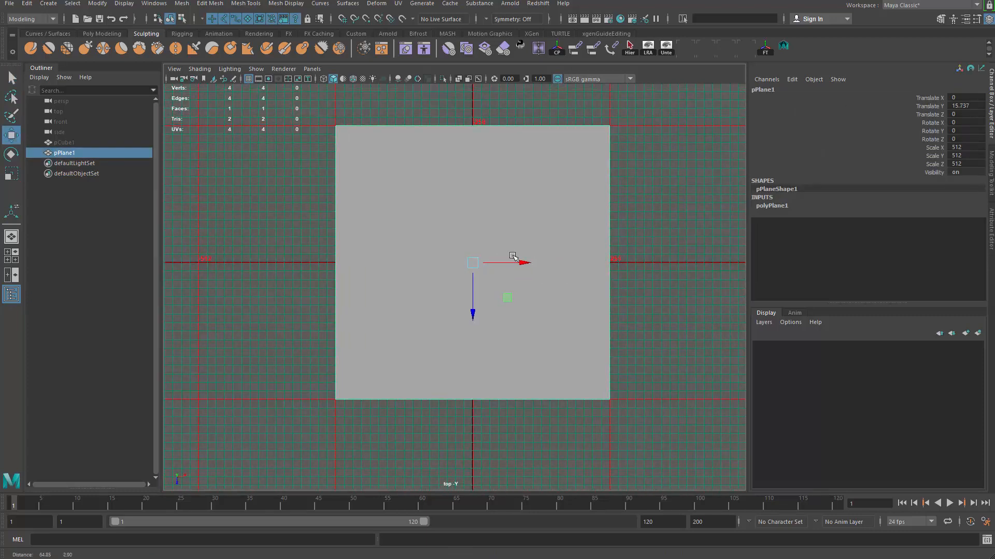
{"action": "right_click_drag", "start_coordinate": [616, 231], "coordinate": [608, 164]}
{"action": "left_click", "coordinate": [609, 205]}
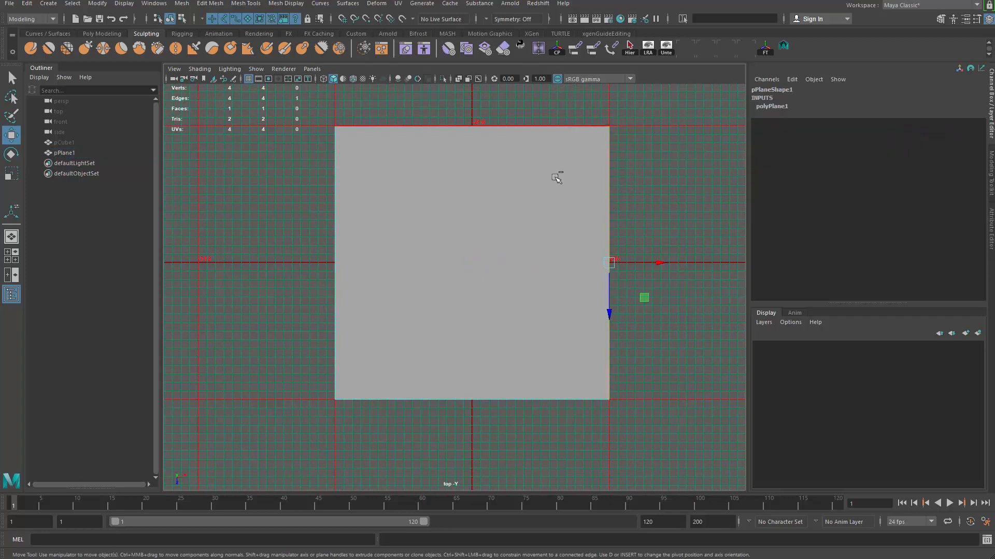
{"action": "right_click", "coordinate": [568, 146], "text": "ctrl"}
{"action": "right_click_drag", "start_coordinate": [569, 145], "coordinate": [628, 217], "text": "ctrl"}
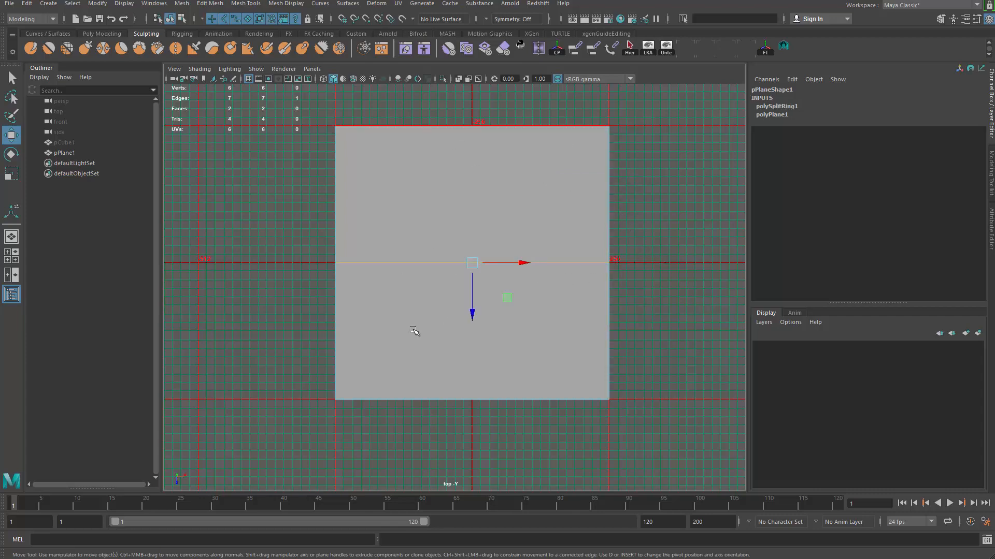
- Split both halves with a vertical edge through the plane's centre to form four equal quadrants
{"action": "middle_click_drag", "start_coordinate": [495, 355], "coordinate": [510, 356], "text": "alt"}
{"action": "left_click", "coordinate": [664, 255]}
{"action": "left_click", "coordinate": [472, 266]}
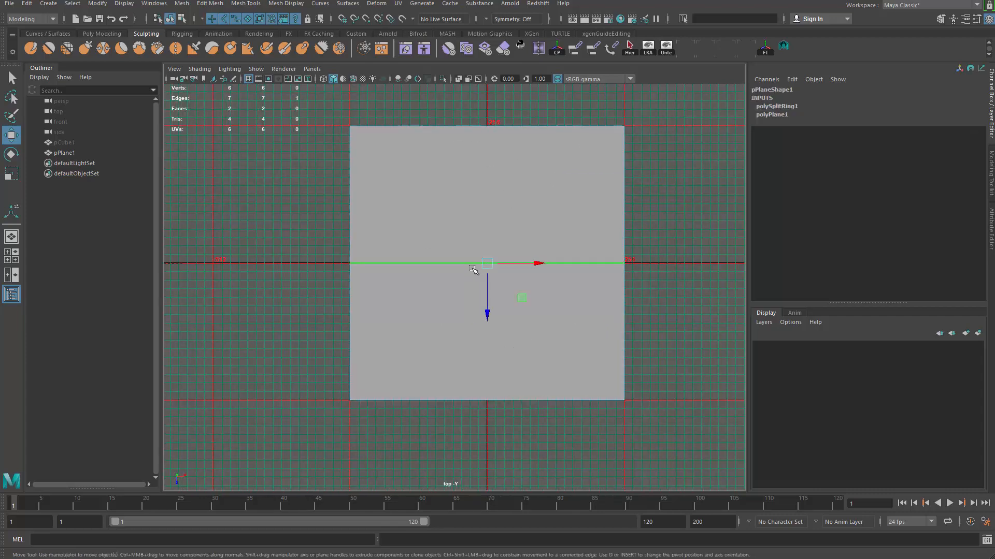
{"action": "key", "text": "g"}
{"action": "key", "text": "q"}
- Try moving the lower-left quadrant face and undo the move
{"action": "key", "text": "F11"}
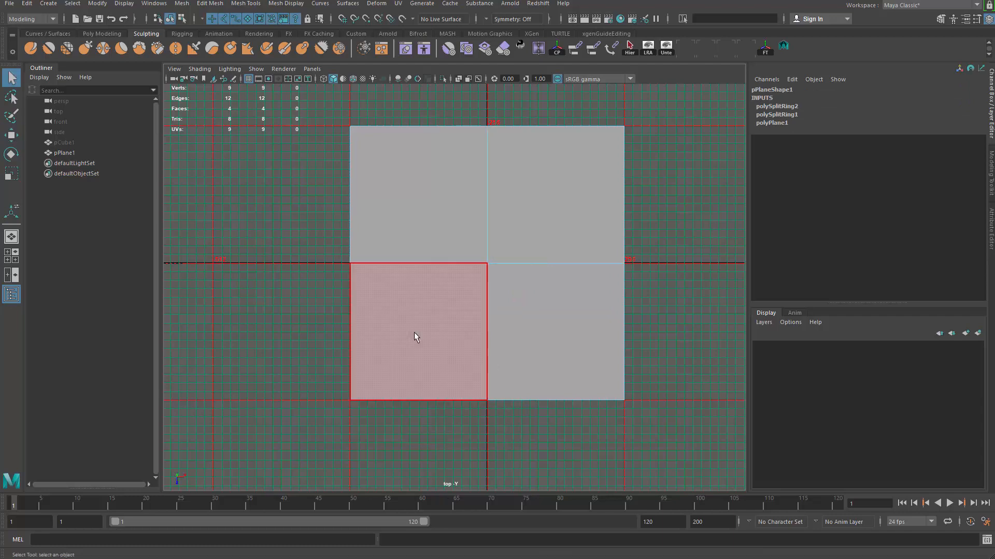
{"action": "left_click", "coordinate": [415, 334]}
{"action": "key", "text": "w"}
{"action": "left_click_drag", "start_coordinate": [419, 333], "coordinate": [451, 263]}
{"action": "key", "text": "ctrl+z"}
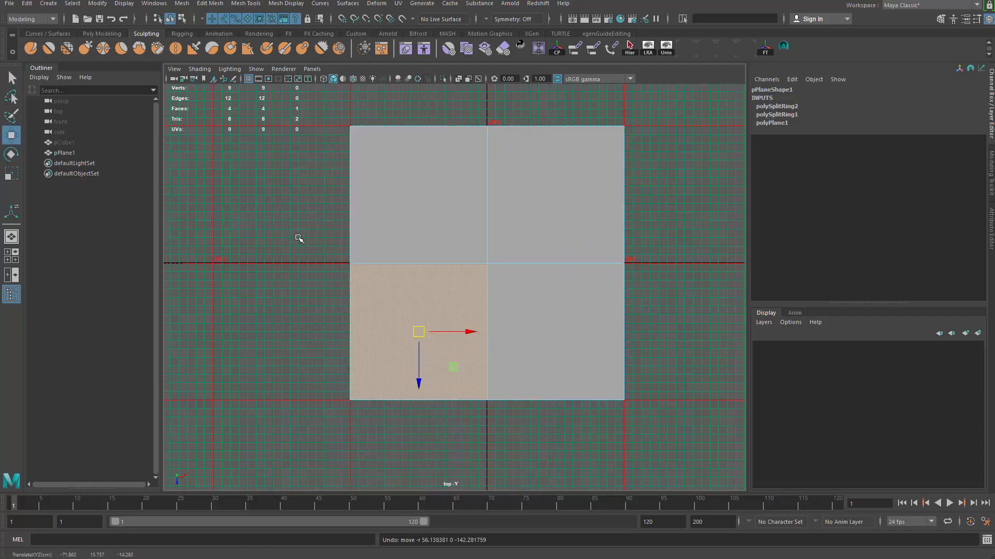
- Split the two lower quadrants across their middle with a horizontal edge
{"action": "key", "text": "q"}
{"action": "right_click_drag", "start_coordinate": [640, 310], "coordinate": [638, 226]}
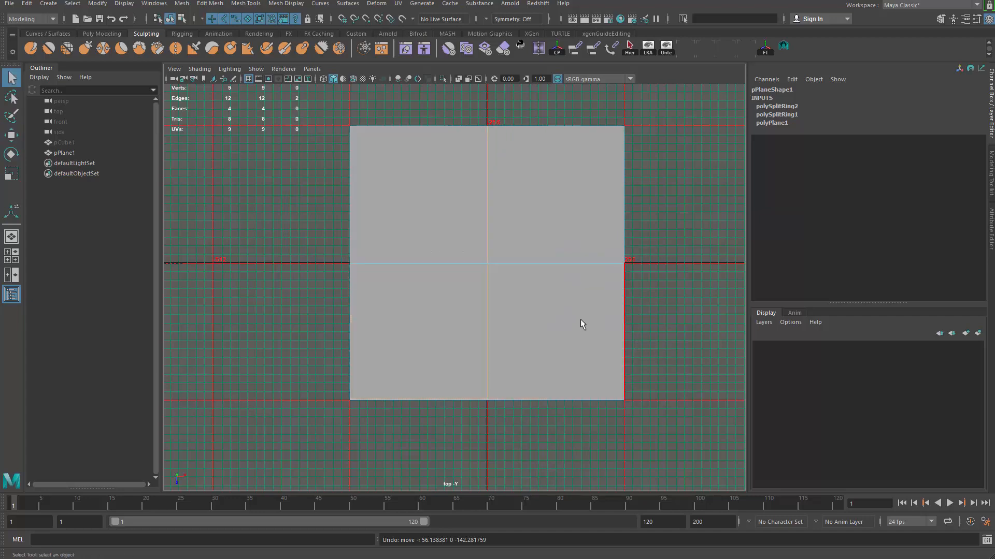
{"action": "double_click", "coordinate": [640, 304]}
{"action": "right_click_drag", "start_coordinate": [549, 331], "coordinate": [552, 274]}
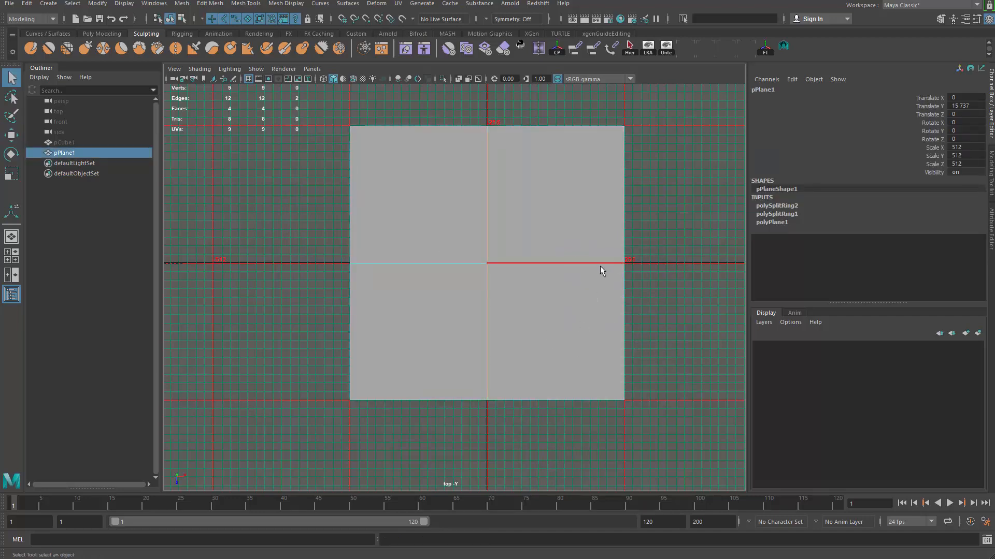
{"action": "left_click", "coordinate": [625, 272]}
{"action": "right_click_drag", "start_coordinate": [696, 218], "coordinate": [728, 318], "text": "ctrl"}
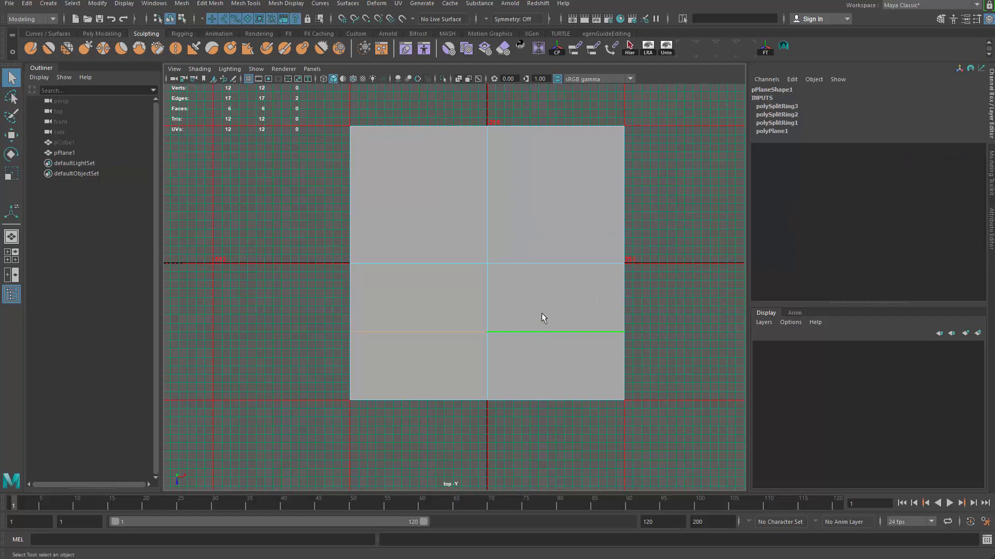
- Halve the upper band of the two lower quadrants with another horizontal split
{"action": "right_click_drag", "start_coordinate": [552, 275], "coordinate": [564, 305]}
{"action": "left_click", "coordinate": [566, 304]}
{"action": "left_click", "coordinate": [577, 364], "text": "shift"}
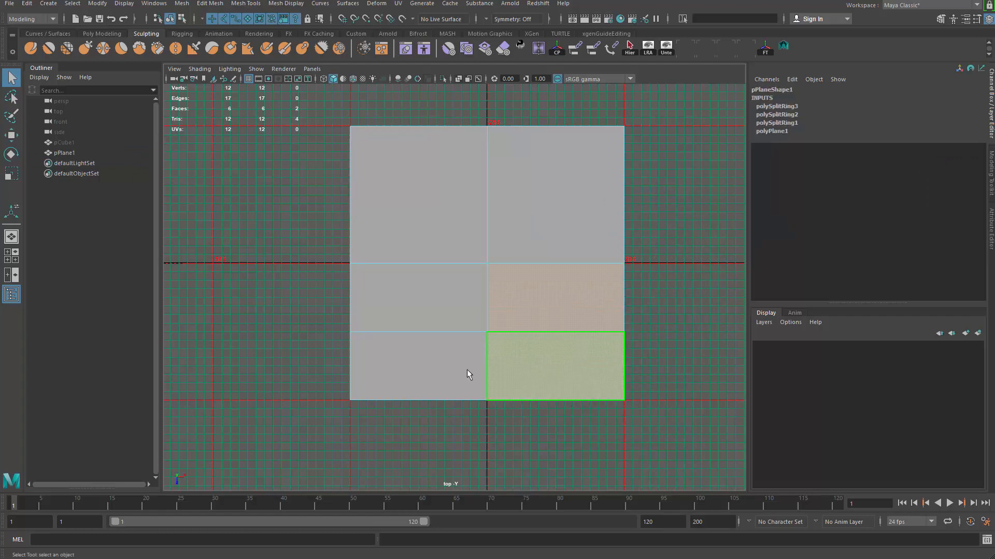
{"action": "right_click_drag", "start_coordinate": [567, 346], "coordinate": [570, 298]}
{"action": "left_click", "coordinate": [626, 286]}
{"action": "right_click_drag", "start_coordinate": [686, 241], "coordinate": [722, 316], "text": "ctrl"}
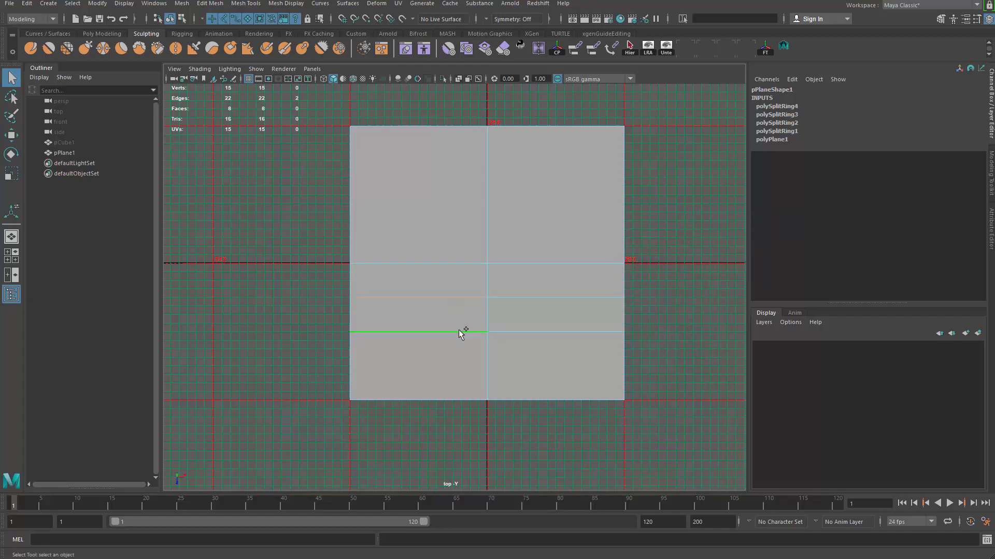
- Delete the two horizontal edges inside the lower-left quadrant so it becomes one face, and check the resulting faces by selecting them
{"action": "key", "text": "Delete"}
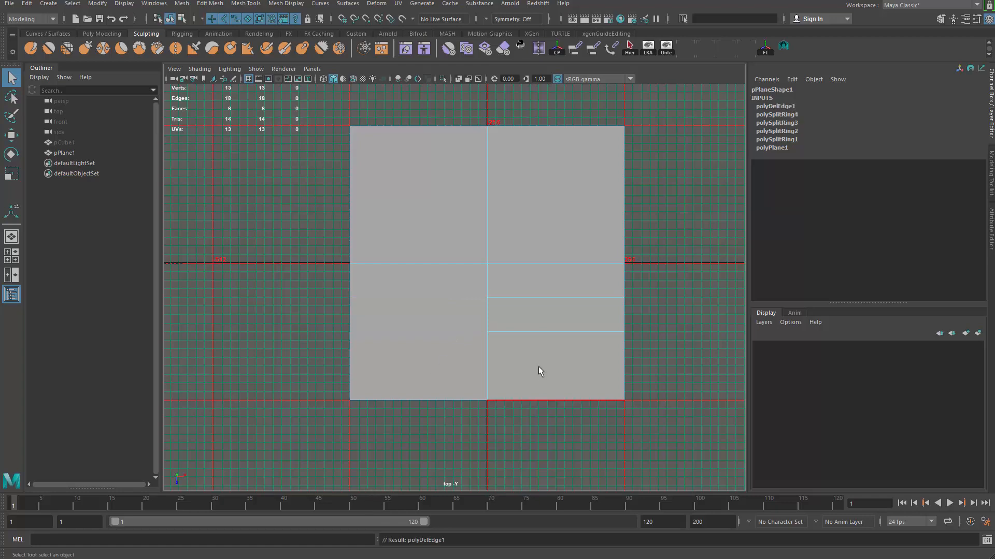
{"action": "right_click_drag", "start_coordinate": [427, 327], "coordinate": [427, 334]}
{"action": "left_click", "coordinate": [427, 334]}
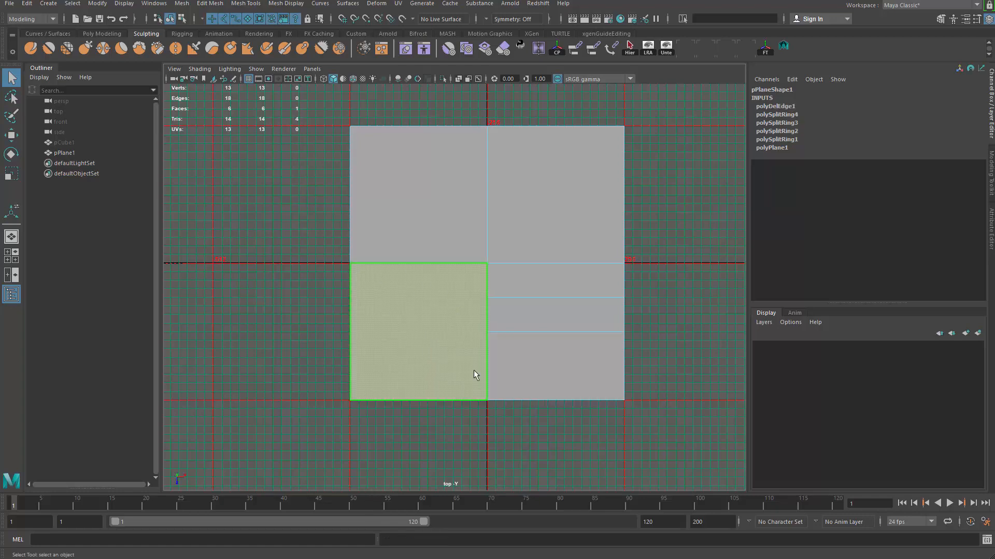
{"action": "left_click", "coordinate": [509, 382]}
{"action": "left_click", "coordinate": [556, 319]}
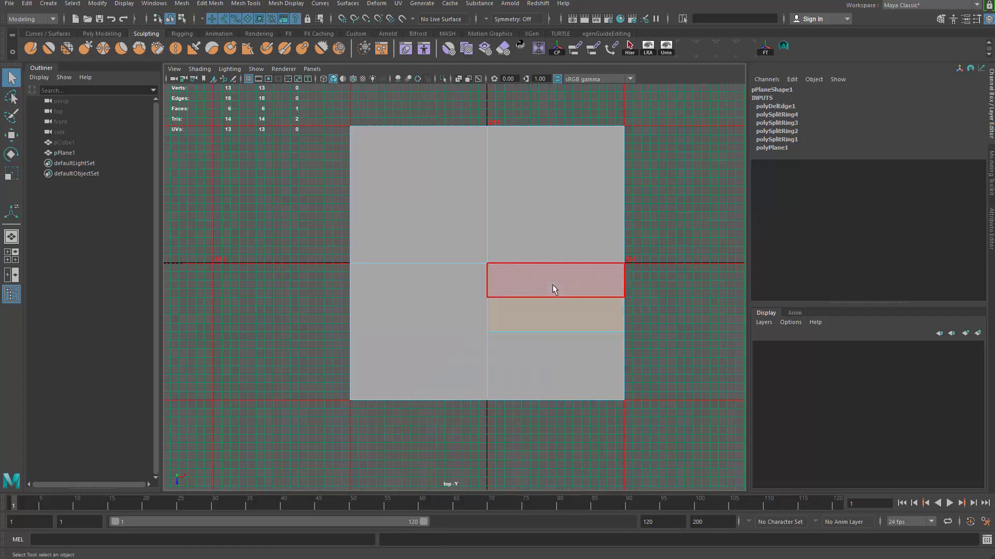
{"action": "left_click", "coordinate": [553, 284]}
- Split the two upper quadrants horizontally at mid-height, and halve their uppermost band the same way
{"action": "middle_click_drag", "start_coordinate": [435, 353], "coordinate": [422, 406], "text": "alt"}
{"action": "right_click_drag", "start_coordinate": [423, 406], "coordinate": [520, 340], "text": "alt"}
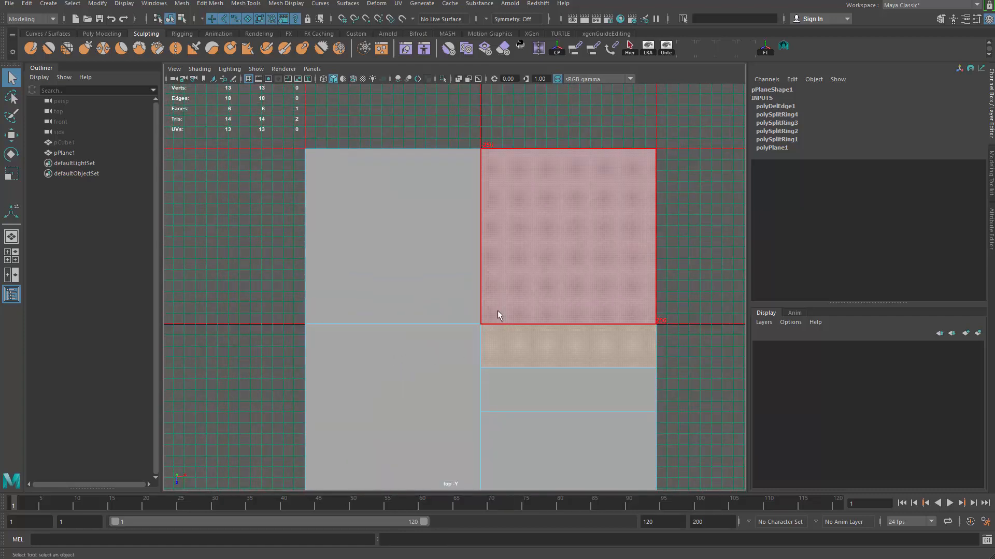
{"action": "right_click_drag", "start_coordinate": [497, 310], "coordinate": [502, 239]}
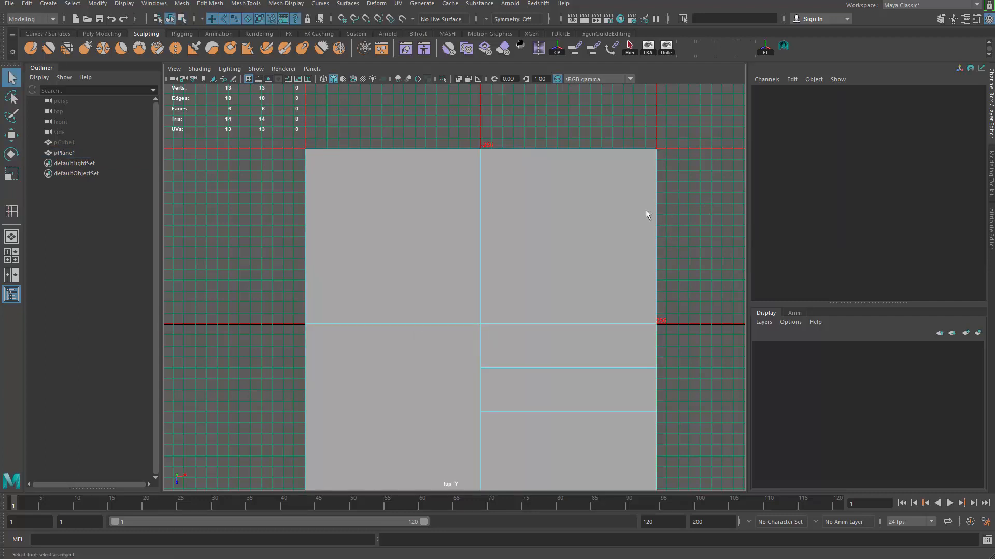
{"action": "left_click", "coordinate": [496, 210]}
{"action": "right_click_drag", "start_coordinate": [524, 186], "coordinate": [505, 229], "text": "ctrl"}
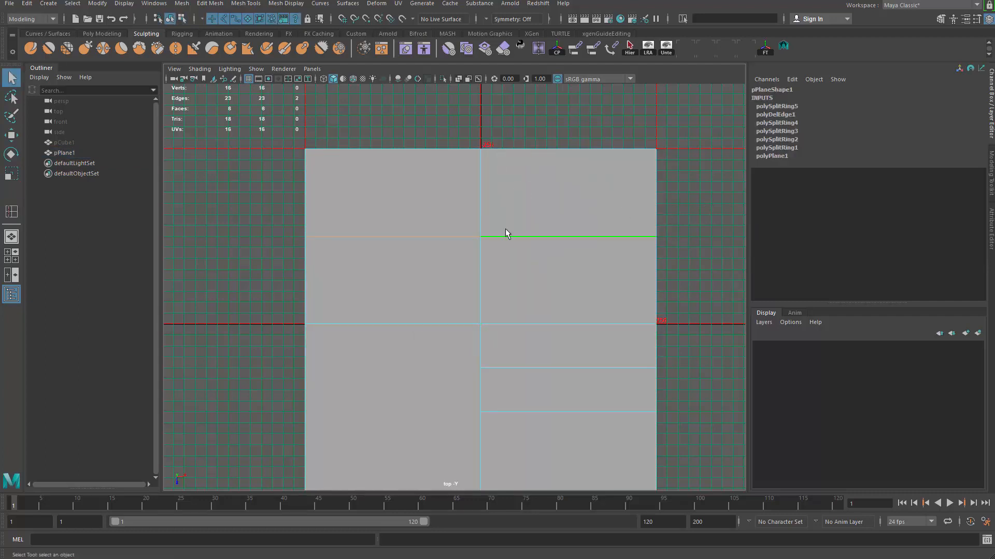
{"action": "left_click", "coordinate": [481, 192]}
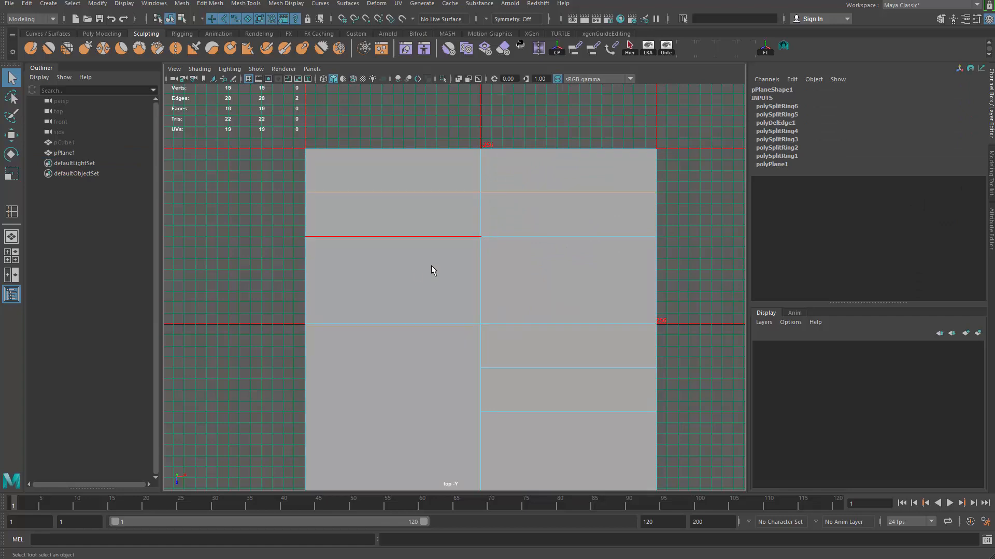
- Delete the three vertical centre edges in the upper half to leave full-width strips
{"action": "left_click", "coordinate": [476, 269]}
{"action": "left_click", "coordinate": [485, 206], "text": "shift"}
{"action": "left_click", "coordinate": [482, 179], "text": "shift"}
{"action": "right_click_drag", "start_coordinate": [509, 312], "coordinate": [424, 398], "text": "shift"}
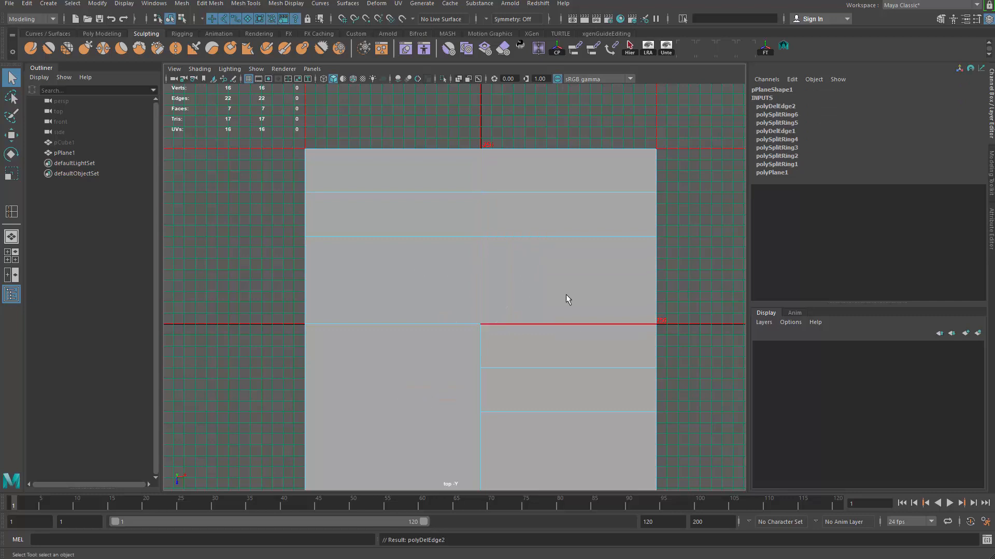
- Split the two narrow upper strips with a vertical edge through the plane's centre
{"action": "right_click_drag", "start_coordinate": [520, 242], "coordinate": [471, 268], "text": "alt"}
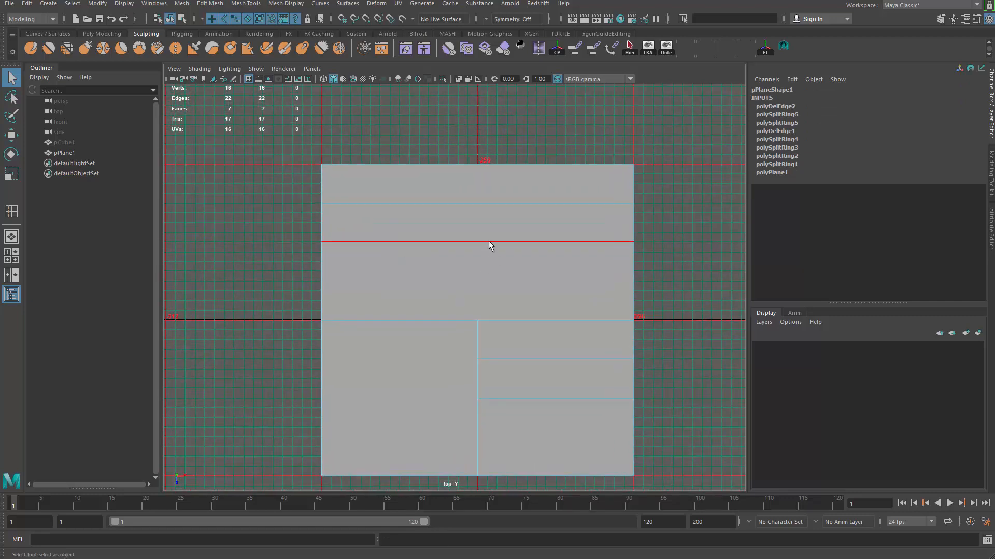
{"action": "left_click", "coordinate": [402, 204]}
{"action": "middle_click_drag", "start_coordinate": [373, 170], "coordinate": [415, 244], "text": "alt"}
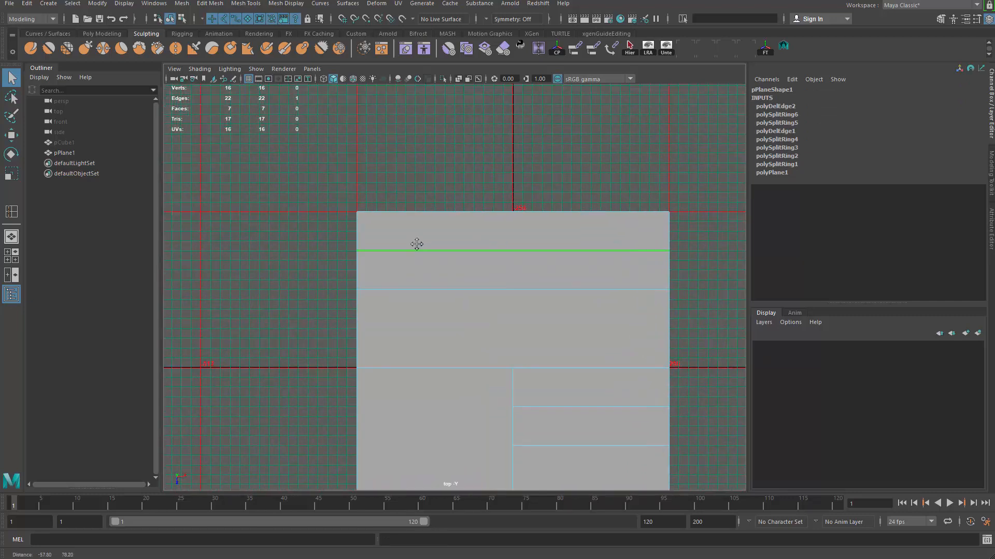
{"action": "right_click_drag", "start_coordinate": [414, 244], "coordinate": [524, 198], "text": "alt"}
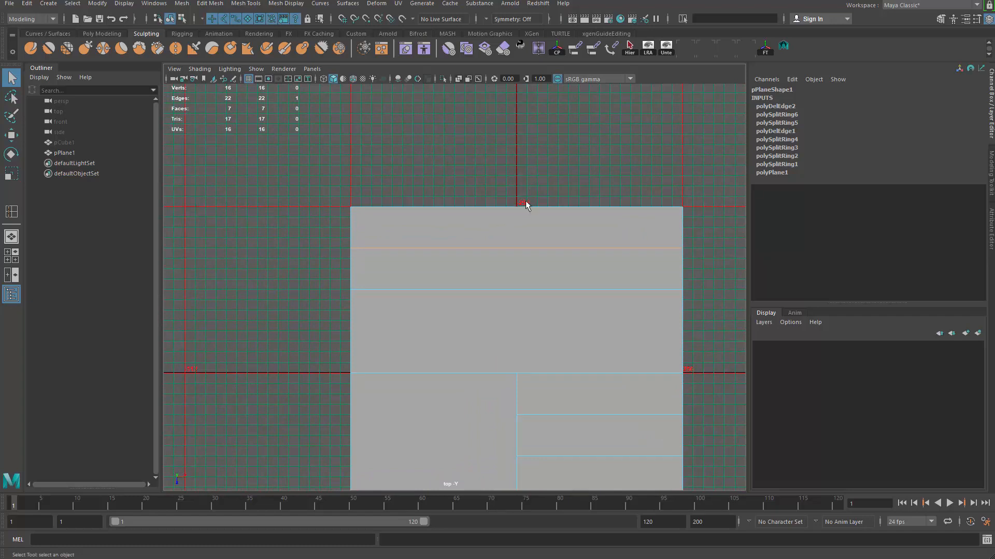
{"action": "right_click", "coordinate": [530, 175], "text": "shift"}
{"action": "right_click_drag", "start_coordinate": [532, 148], "coordinate": [537, 186], "text": "ctrl"}
- Delete the vertical centre edge in the second strip together with its leftover vertex, keeping the split only in the top strip
{"action": "left_click", "coordinate": [516, 265]}
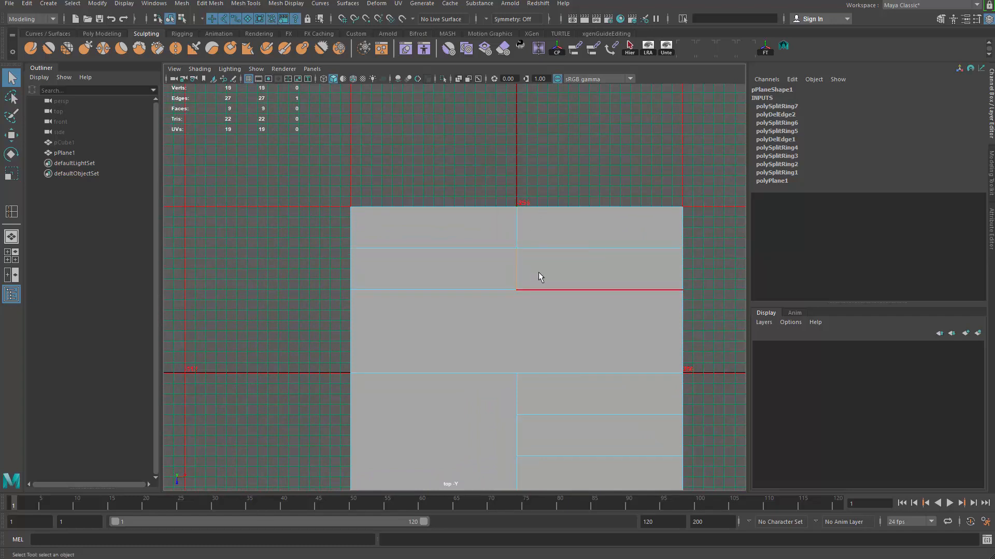
{"action": "key", "text": "ctrl+Delete"}
{"action": "left_click", "coordinate": [420, 209]}
{"action": "key", "text": "ctrl+Delete"}
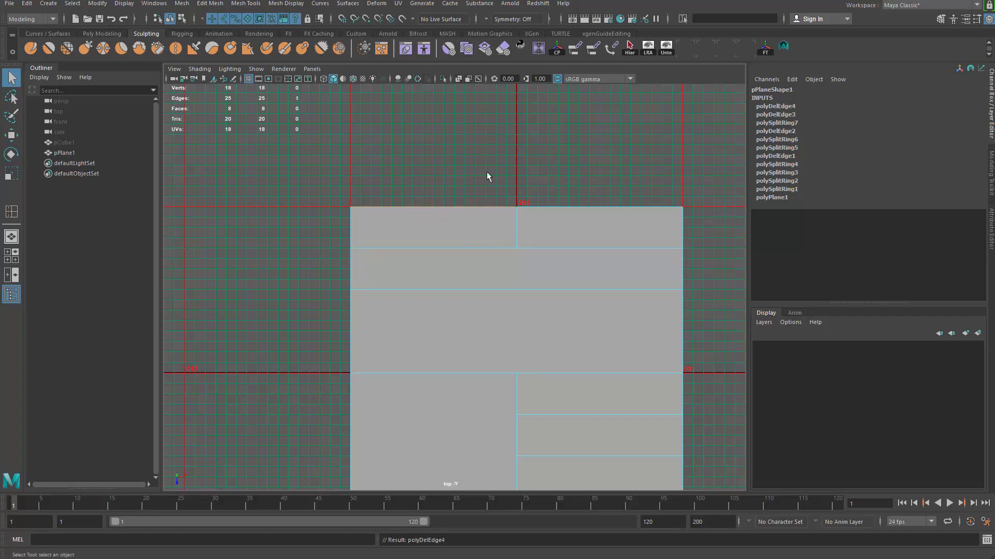
- Halve the left and right faces of the top strip with vertical splits
{"action": "right_click_drag", "start_coordinate": [477, 166], "coordinate": [513, 214], "text": "ctrl"}
{"action": "left_click", "coordinate": [614, 207]}
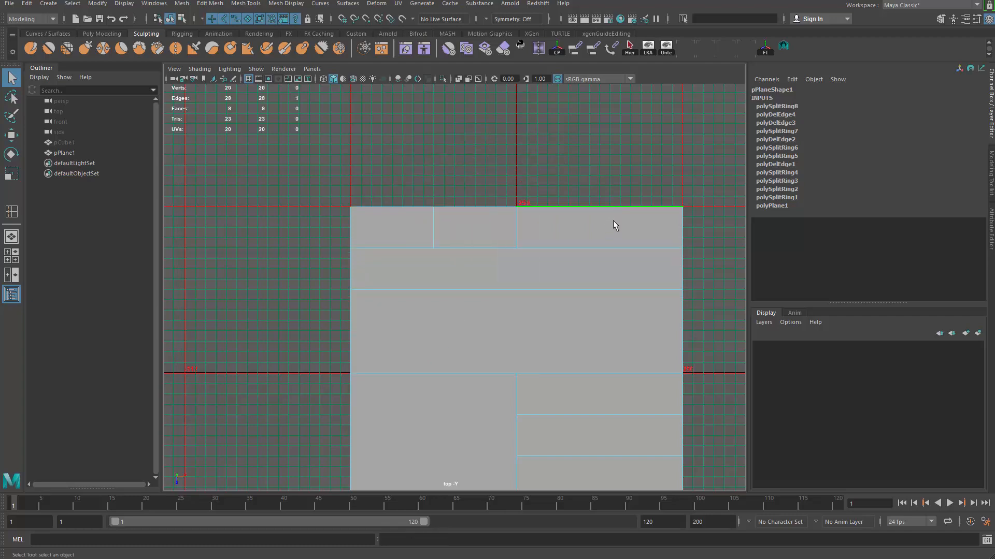
{"action": "right_click_drag", "start_coordinate": [627, 147], "coordinate": [601, 211], "text": "ctrl"}
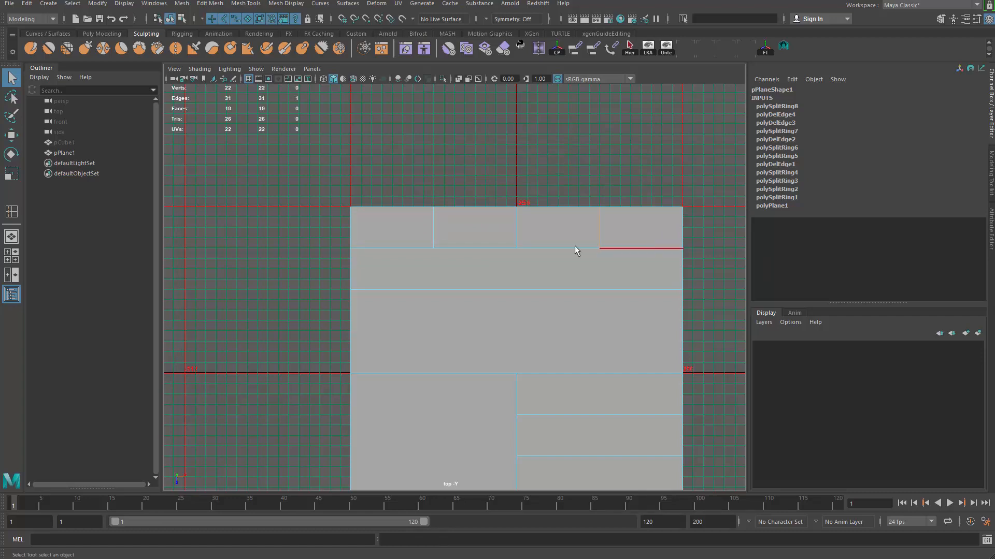
- Halve the two left faces of the top strip again to form four small square tiles
{"action": "left_click", "coordinate": [472, 209]}
{"action": "key", "text": "g"}
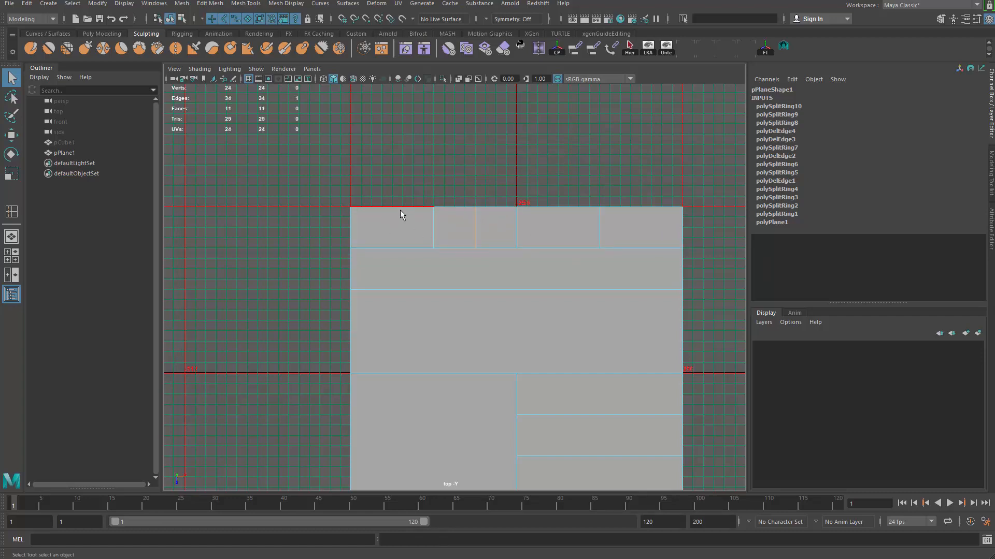
{"action": "left_click", "coordinate": [400, 209]}
{"action": "key", "text": "g"}
- Select the four small square faces at the left of the top strip to review them against the whole plane
{"action": "right_click_drag", "start_coordinate": [404, 245], "coordinate": [404, 274]}
{"action": "left_click", "coordinate": [382, 234]}
{"action": "left_click", "coordinate": [409, 234], "text": "shift"}
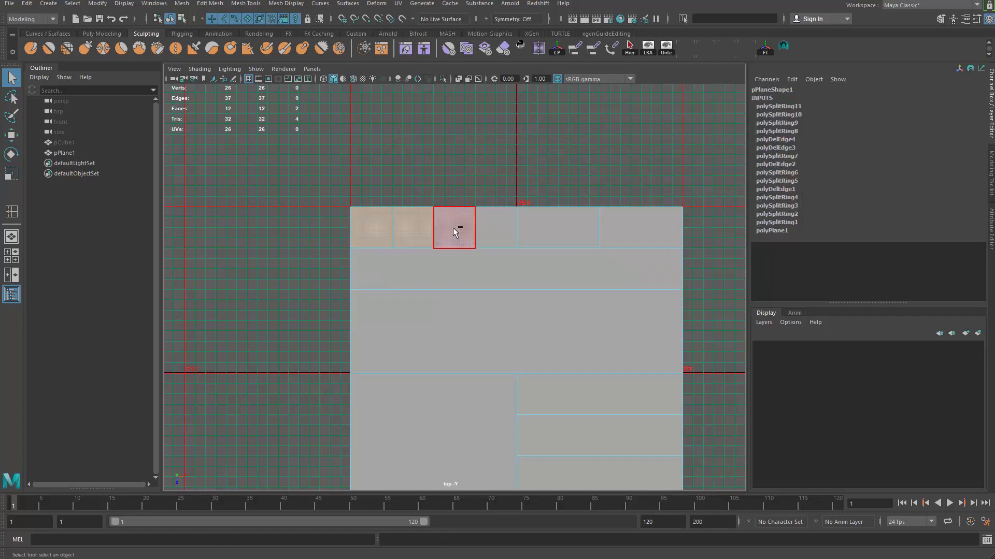
{"action": "left_click", "coordinate": [453, 228], "text": "shift"}
{"action": "left_click", "coordinate": [491, 230], "text": "shift"}
{"action": "scroll", "coordinate": [504, 341], "scroll_direction": "down", "scroll_amount": 4}
{"action": "middle_click_drag", "start_coordinate": [504, 341], "coordinate": [489, 256], "text": "alt"}
{"action": "scroll", "coordinate": [489, 256], "scroll_direction": "up", "scroll_amount": 1}
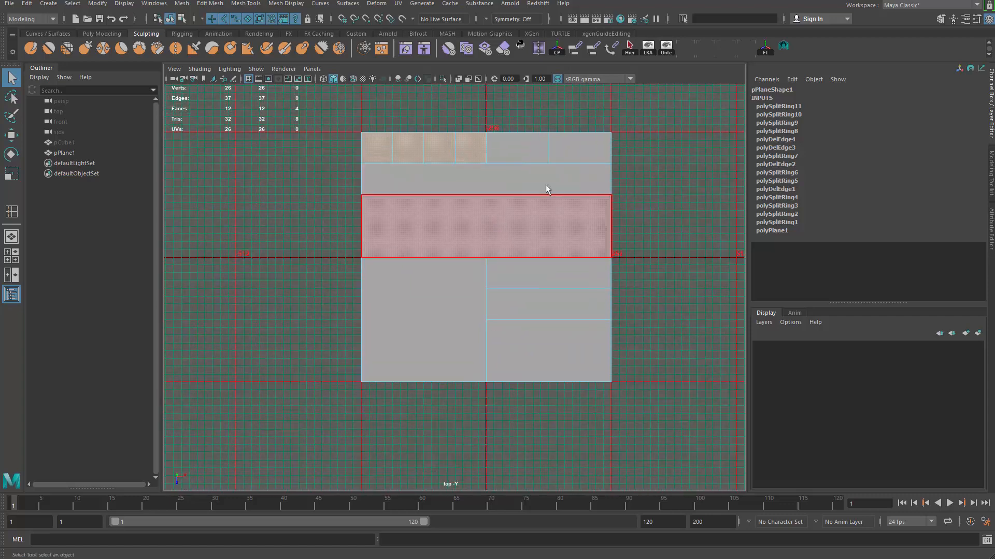
- Return the plane to object mode with the whole object selected
{"action": "right_click_drag", "start_coordinate": [547, 182], "coordinate": [622, 115]}
{"action": "left_click", "coordinate": [670, 114]}
{"action": "middle_click_drag", "start_coordinate": [520, 259], "coordinate": [536, 296], "text": "alt"}
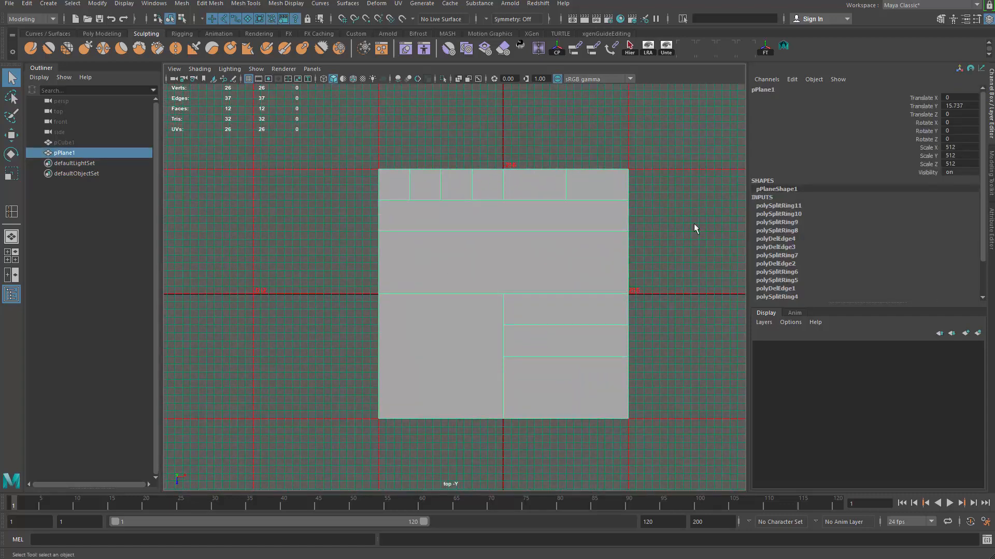
- Examine the subdivided floor layout against the surrounding 512-unit grid
{"action": "scroll", "coordinate": [535, 257], "scroll_direction": "down", "scroll_amount": 3}
{"action": "middle_click_drag", "start_coordinate": [545, 352], "coordinate": [468, 294], "text": "alt"}
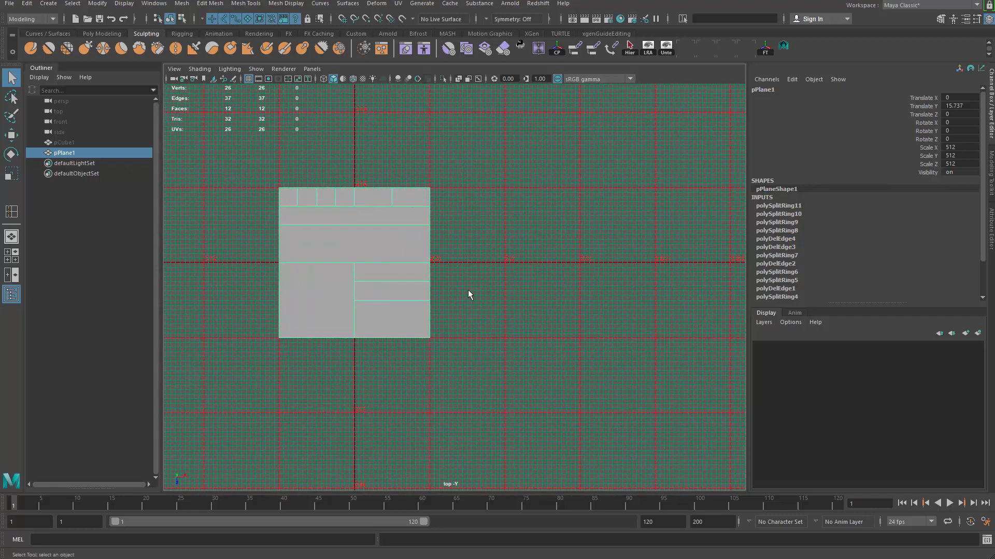
{"action": "left_click_drag", "start_coordinate": [542, 139], "coordinate": [274, 401]}
{"action": "scroll", "coordinate": [309, 316], "scroll_direction": "up", "scroll_amount": 2}
{"action": "middle_click_drag", "start_coordinate": [321, 290], "coordinate": [514, 310], "text": "alt"}
{"action": "scroll", "coordinate": [510, 290], "scroll_direction": "up", "scroll_amount": 2}
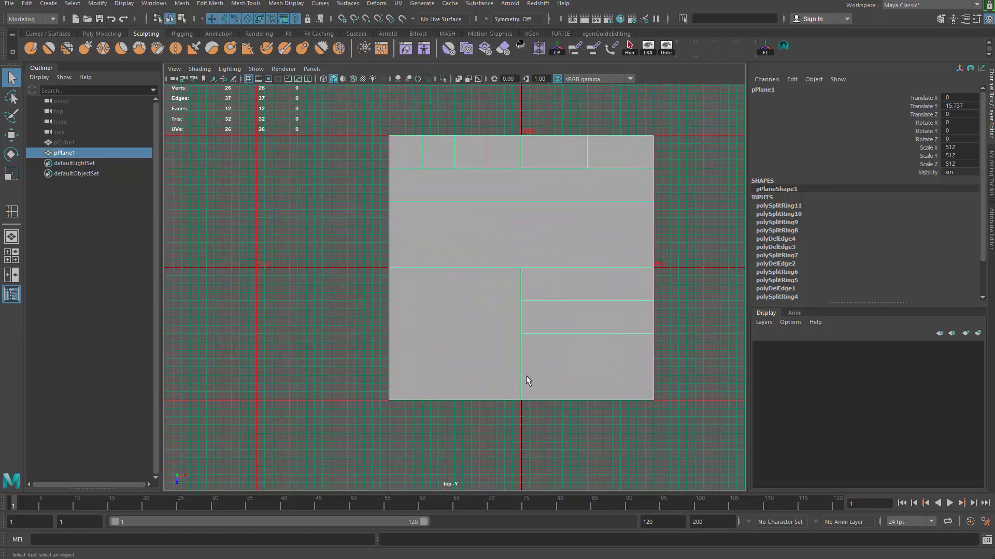
{"action": "scroll", "coordinate": [447, 262], "scroll_direction": "down", "scroll_amount": 3}
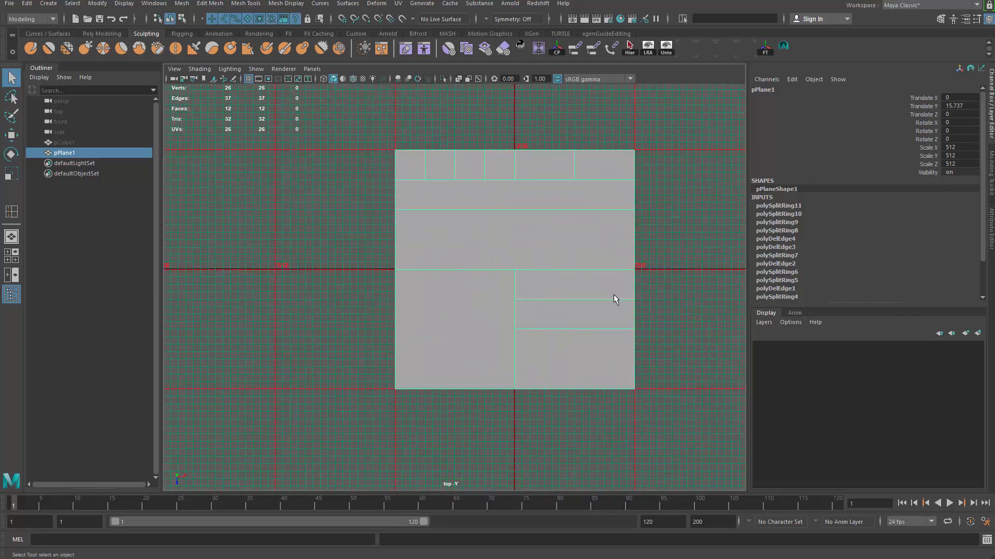
{"action": "middle_click_drag", "start_coordinate": [461, 312], "coordinate": [440, 301], "text": "alt"}
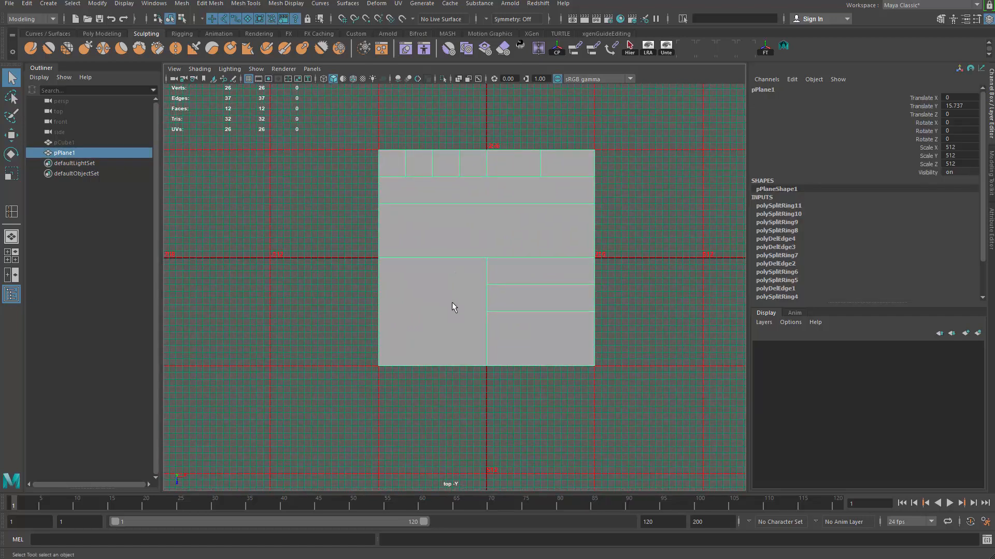
- Detach all edges of the floor plane so every tile face becomes its own shell
{"action": "right_click_drag", "start_coordinate": [459, 283], "coordinate": [457, 244]}
{"action": "left_click_drag", "start_coordinate": [355, 122], "coordinate": [682, 443]}
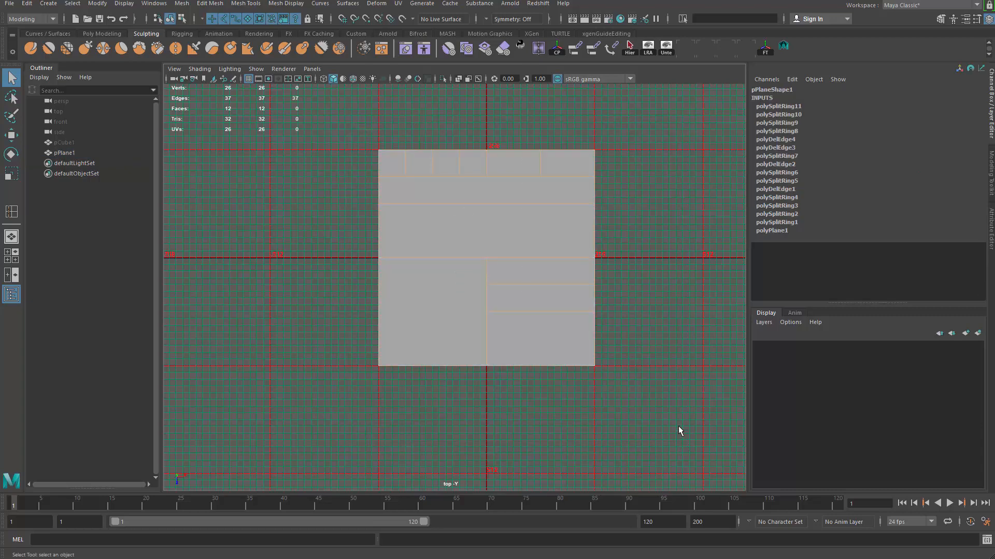
{"action": "right_click_drag", "start_coordinate": [567, 156], "coordinate": [572, 317], "text": "shift"}
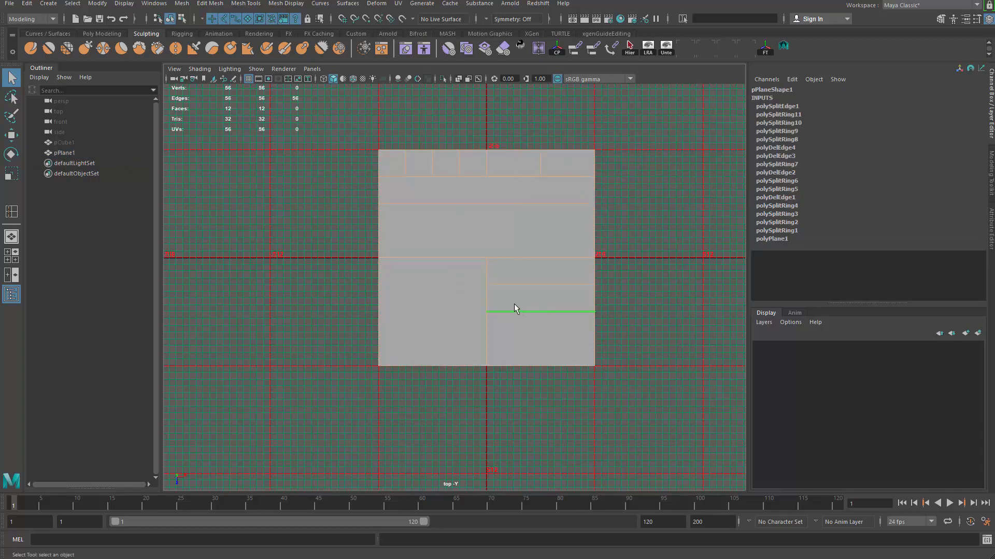
{"action": "right_click_drag", "start_coordinate": [553, 223], "coordinate": [590, 208]}
- Separate the detached plane into individual tile objects
{"action": "right_click_drag", "start_coordinate": [474, 300], "coordinate": [508, 287]}
{"action": "left_click", "coordinate": [436, 313]}
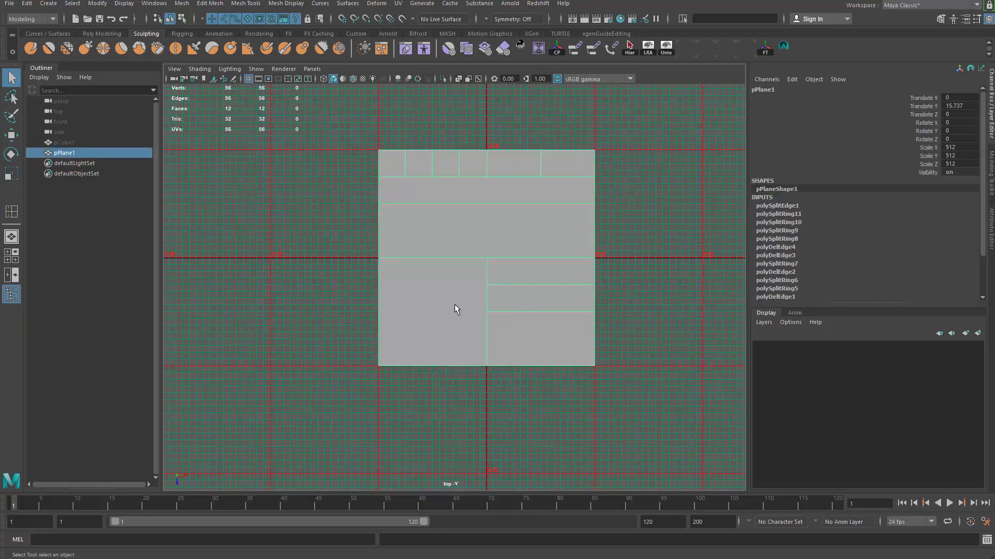
{"action": "right_click_drag", "start_coordinate": [472, 223], "coordinate": [462, 401], "text": "shift"}
{"action": "left_click", "coordinate": [460, 395]}
{"action": "left_click", "coordinate": [451, 323]}
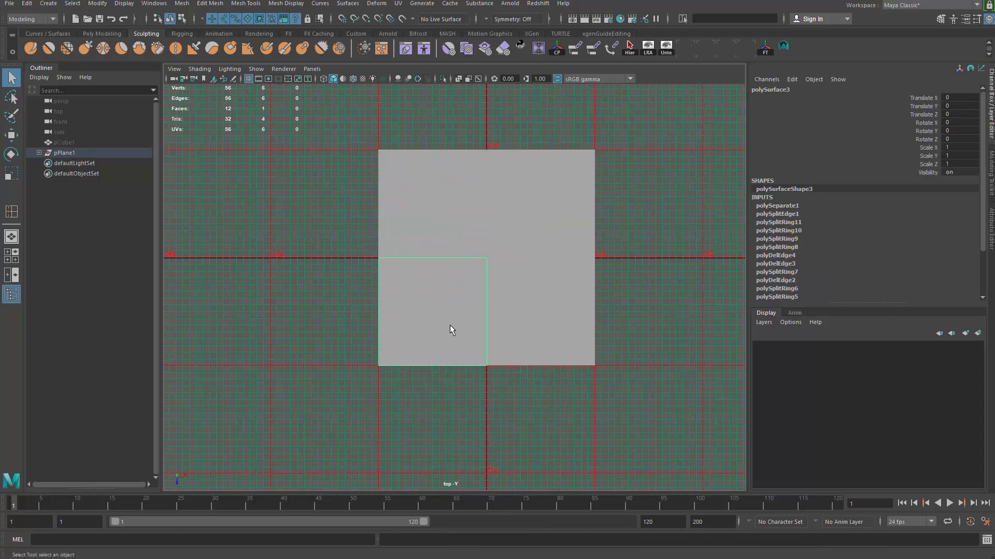
- Delete the two redundant vertices on the inner vertical edge of the large square tile
{"action": "left_click", "coordinate": [372, 197]}
{"action": "left_click_drag", "start_coordinate": [372, 210], "coordinate": [523, 394]}
{"action": "right_click_drag", "start_coordinate": [451, 305], "coordinate": [373, 280]}
{"action": "left_click_drag", "start_coordinate": [304, 209], "coordinate": [643, 438]}
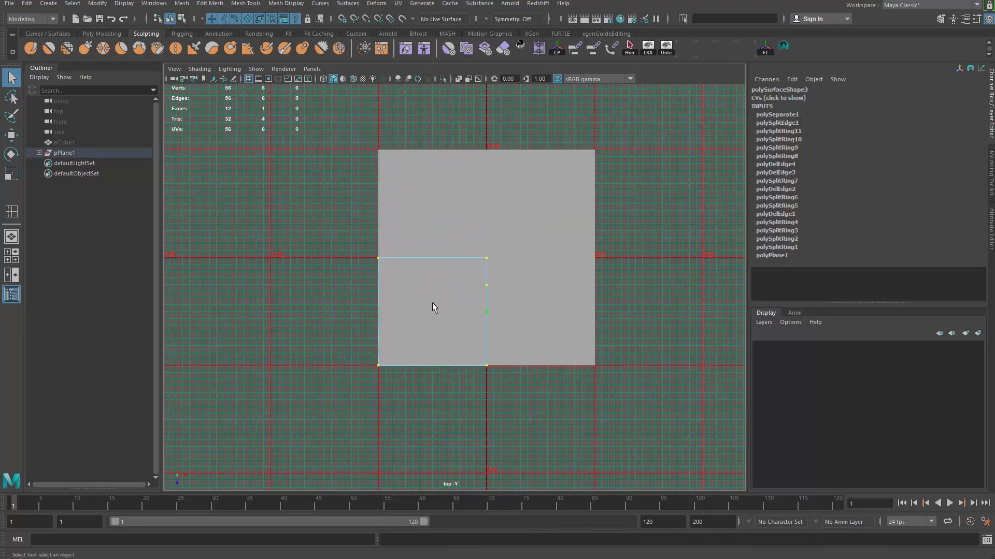
{"action": "left_click", "coordinate": [563, 304]}
{"action": "left_click", "coordinate": [354, 280]}
- Delete the redundant middle vertex on the lower edge of the wide full-width tile, and check the neighbouring tiles for extra vertices
{"action": "left_click", "coordinate": [525, 350]}
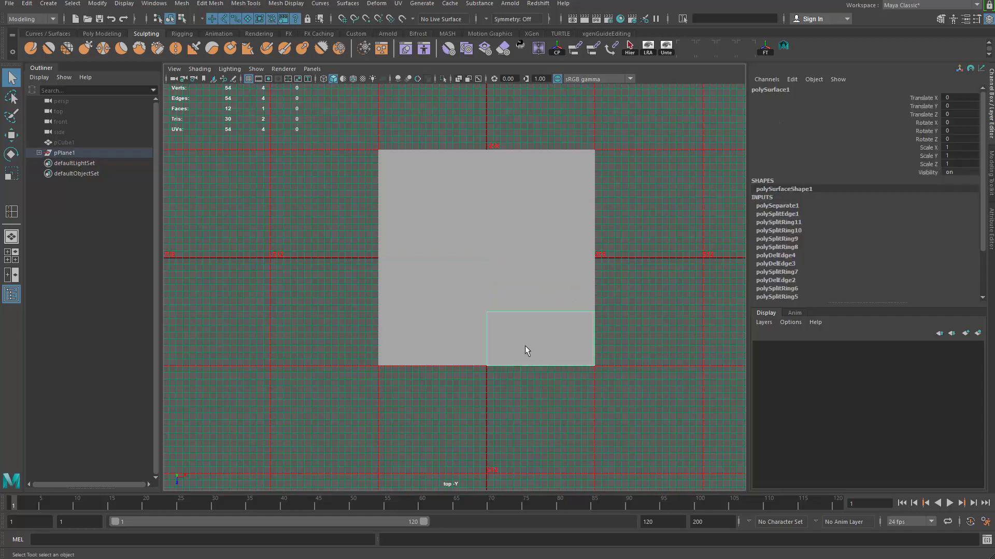
{"action": "right_click_drag", "start_coordinate": [554, 342], "coordinate": [304, 337]}
{"action": "left_click", "coordinate": [543, 251]}
{"action": "right_click_drag", "start_coordinate": [551, 248], "coordinate": [392, 195]}
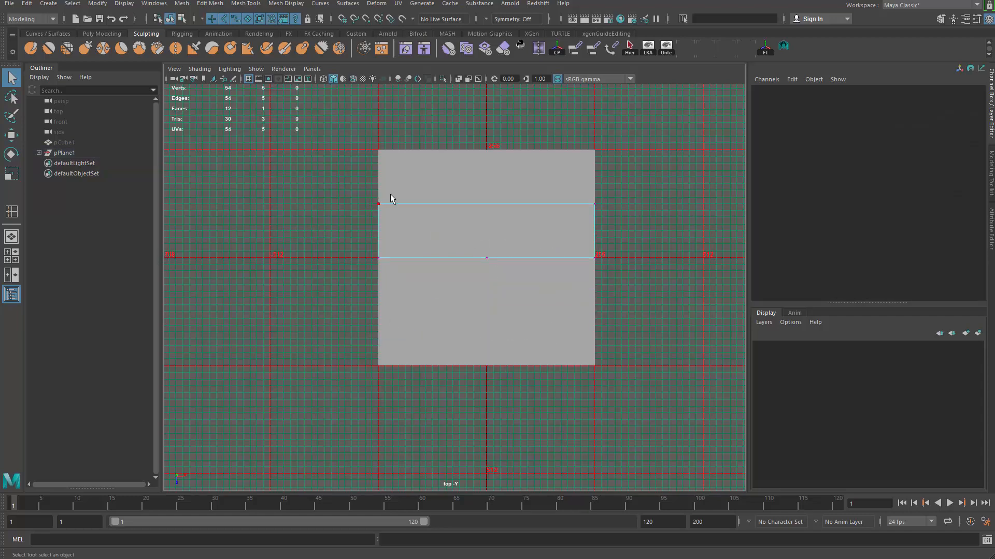
{"action": "left_click", "coordinate": [544, 278]}
{"action": "right_click_drag", "start_coordinate": [544, 279], "coordinate": [287, 279]}
- Delete the five redundant vertices along the upper edge of the thin full-width strip, and return to object mode with all tiles selected
{"action": "left_click", "coordinate": [481, 173]}
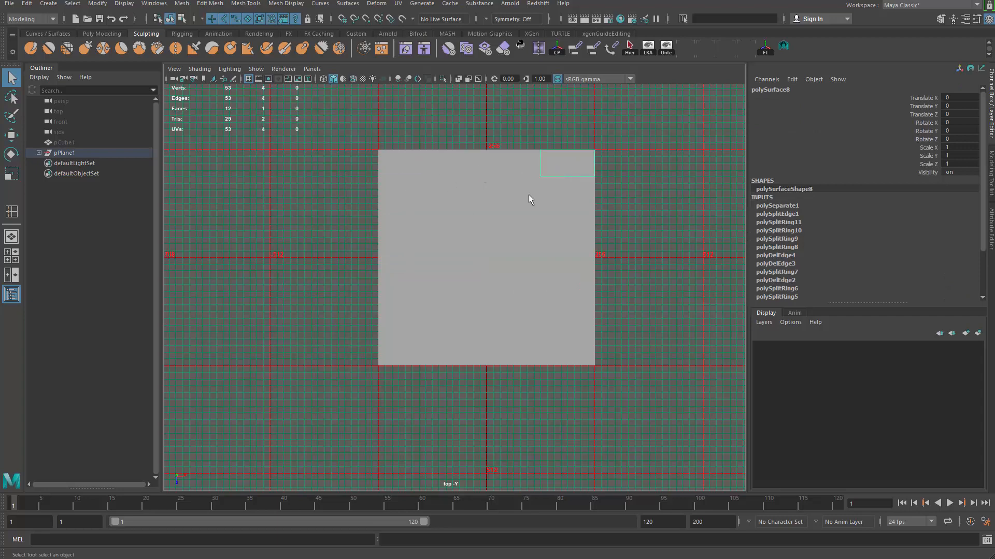
{"action": "left_click", "coordinate": [529, 200]}
{"action": "right_click_drag", "start_coordinate": [530, 199], "coordinate": [54, 229]}
{"action": "left_click_drag", "start_coordinate": [581, 192], "coordinate": [580, 192]}
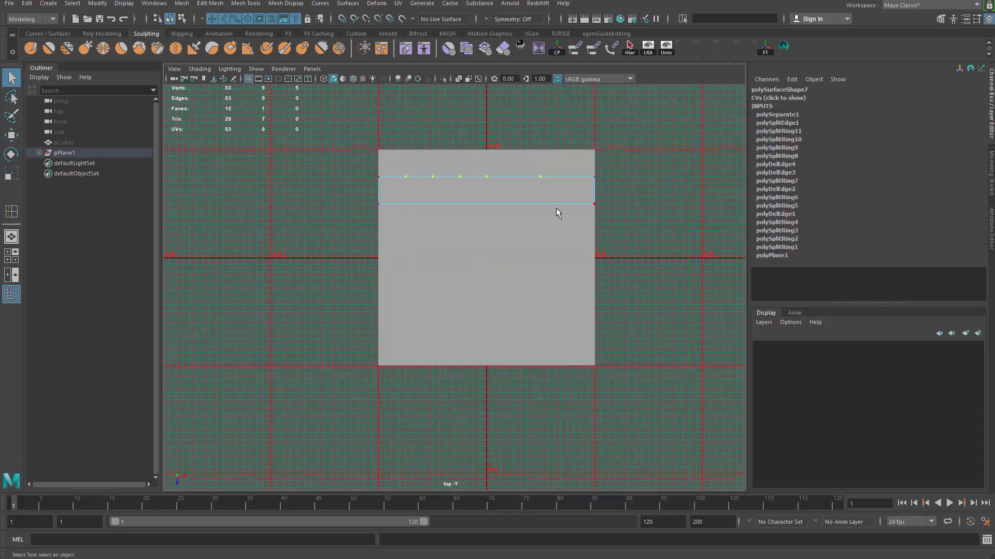
{"action": "key", "text": "Delete"}
{"action": "right_click_drag", "start_coordinate": [555, 207], "coordinate": [636, 154]}
{"action": "left_click_drag", "start_coordinate": [657, 139], "coordinate": [356, 400]}
{"action": "right_click_drag", "start_coordinate": [355, 399], "coordinate": [420, 351], "text": "alt"}
{"action": "middle_click_drag", "start_coordinate": [421, 351], "coordinate": [410, 378], "text": "alt"}
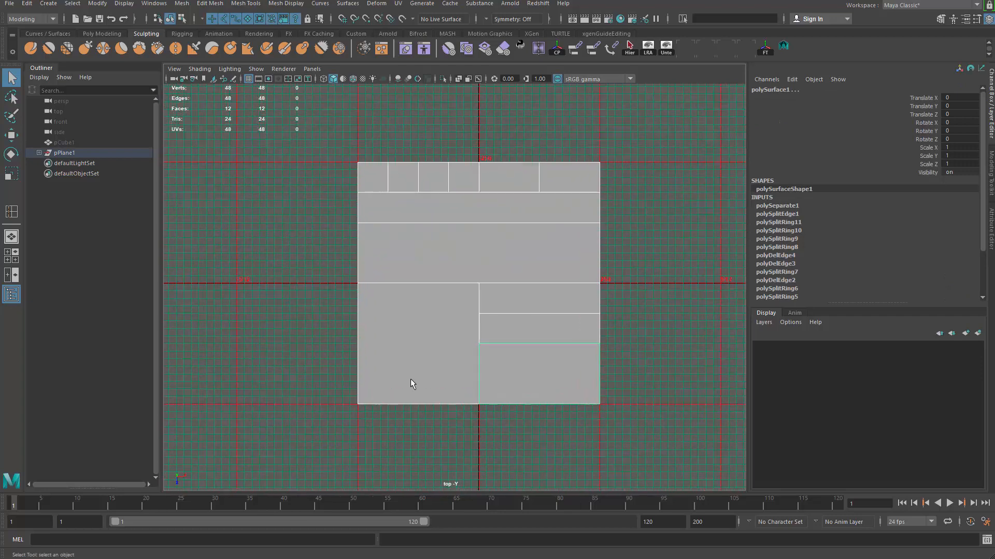
- Switch from the top view to an angled perspective view of the floor tiles
{"action": "key", "text": "space"}
{"action": "left_click_drag", "start_coordinate": [458, 351], "coordinate": [458, 313]}
{"action": "left_click_drag", "start_coordinate": [459, 316], "coordinate": [537, 357], "text": "alt"}
- Test-move individual floor tiles to check that they are separate pieces, undoing each move
{"action": "left_click", "coordinate": [413, 291]}
{"action": "key", "text": "w"}
{"action": "middle_click_drag", "start_coordinate": [412, 291], "coordinate": [345, 247]}
{"action": "key", "text": "ctrl+z"}
{"action": "left_click", "coordinate": [478, 343]}
{"action": "middle_click_drag", "start_coordinate": [480, 339], "coordinate": [324, 301]}
{"action": "key", "text": "ctrl+z"}
{"action": "key", "text": "q"}
{"action": "left_click", "coordinate": [518, 327]}
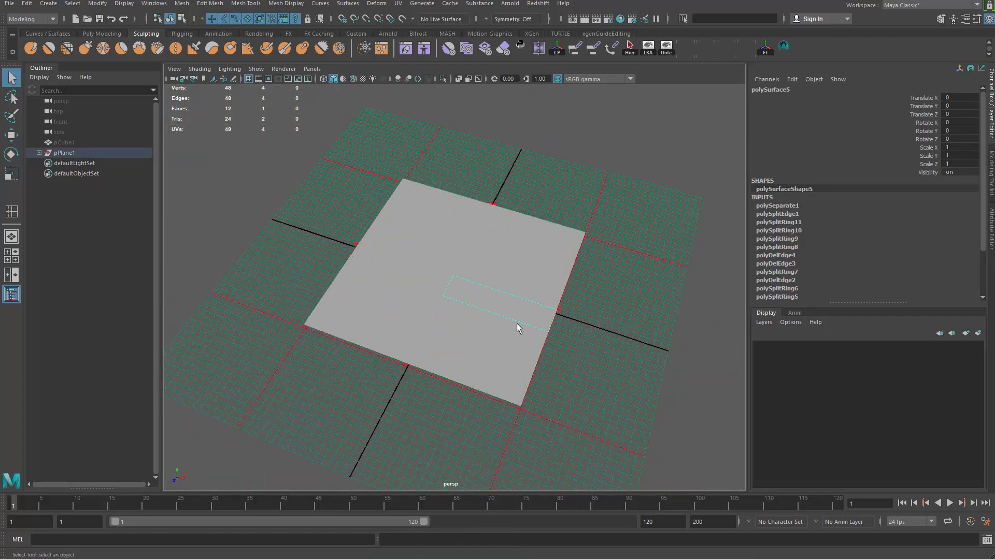
- Display the wireframe over the shaded tiles in the perspective view
{"action": "scroll", "coordinate": [507, 293], "scroll_direction": "down", "scroll_amount": 3}
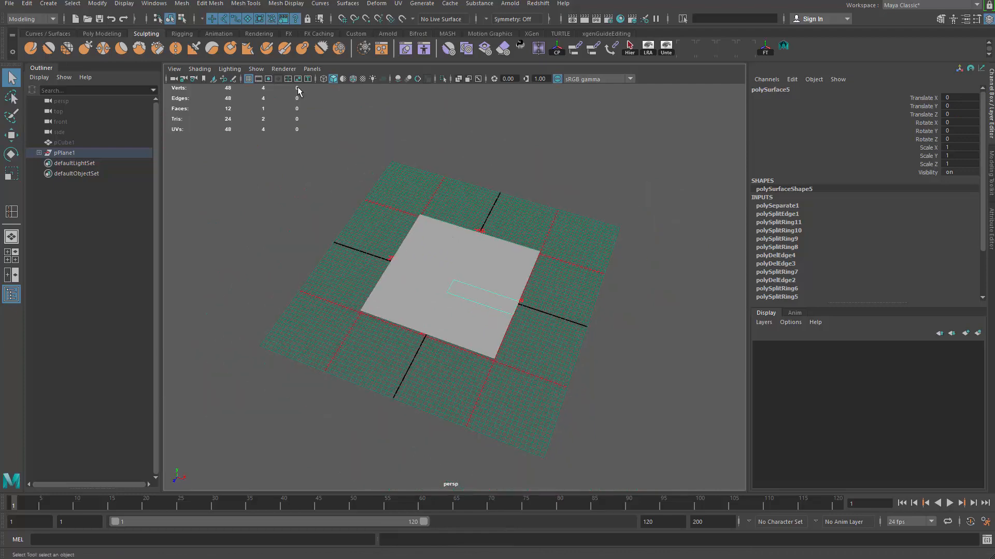
{"action": "left_click", "coordinate": [351, 79]}
{"action": "mouse_move", "coordinate": [319, 306]}
{"action": "left_mouse_down", "text": "alt"}
{"action": "mouse_move", "coordinate": [442, 320]}
{"action": "mouse_move", "coordinate": [447, 306]}
{"action": "mouse_move", "coordinate": [357, 300]}
{"action": "left_mouse_up", "text": "alt"}
{"action": "left_click", "coordinate": [363, 234]}
{"action": "scroll", "coordinate": [508, 349], "scroll_direction": "up", "scroll_amount": 4}
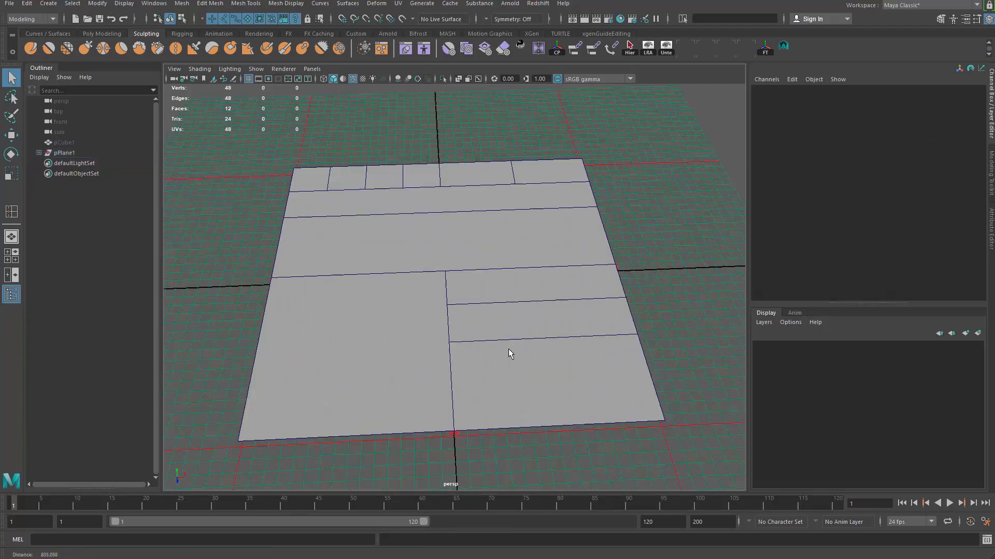
{"action": "left_click_drag", "start_coordinate": [508, 349], "coordinate": [471, 334], "text": "alt"}
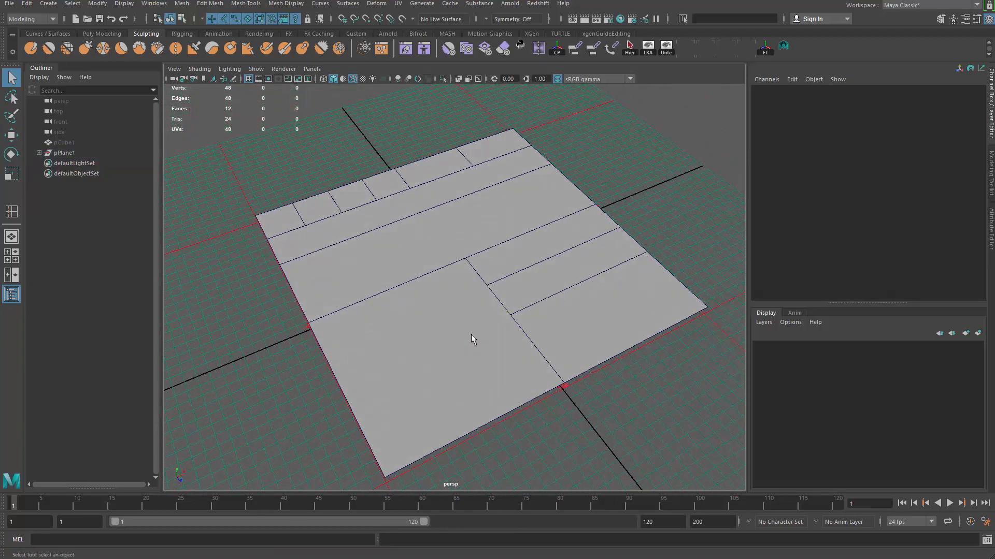
- Select all floor tiles and extrude their faces upward with a local Z translation of 45.99
{"action": "left_click", "coordinate": [462, 312]}
{"action": "left_click", "coordinate": [368, 231], "text": "shift"}
{"action": "left_click", "coordinate": [288, 223], "text": "shift"}
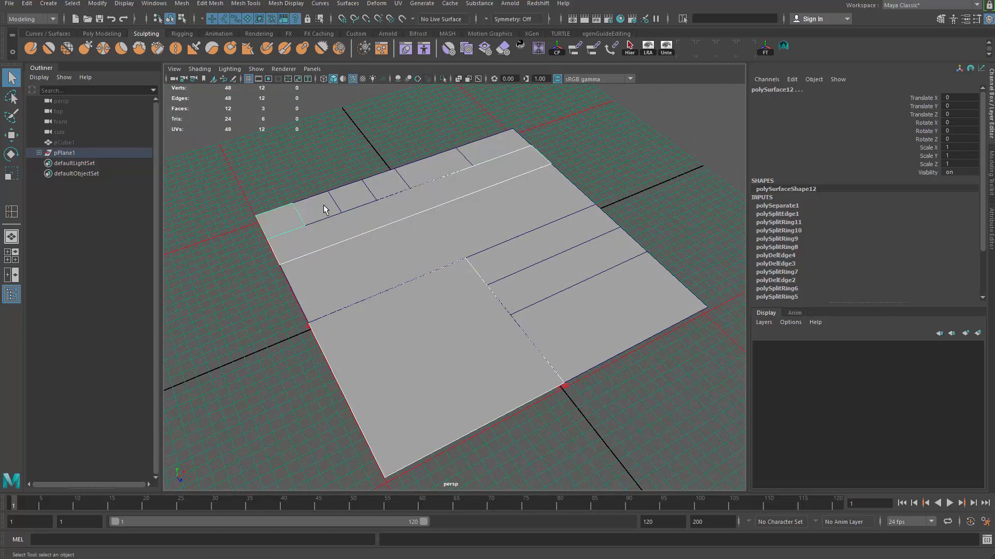
{"action": "left_click", "coordinate": [472, 177], "text": "shift"}
{"action": "left_click", "coordinate": [524, 215], "text": "shift"}
{"action": "left_click", "coordinate": [539, 251], "text": "shift"}
{"action": "left_click", "coordinate": [562, 277], "text": "shift"}
{"action": "left_click", "coordinate": [562, 337], "text": "shift"}
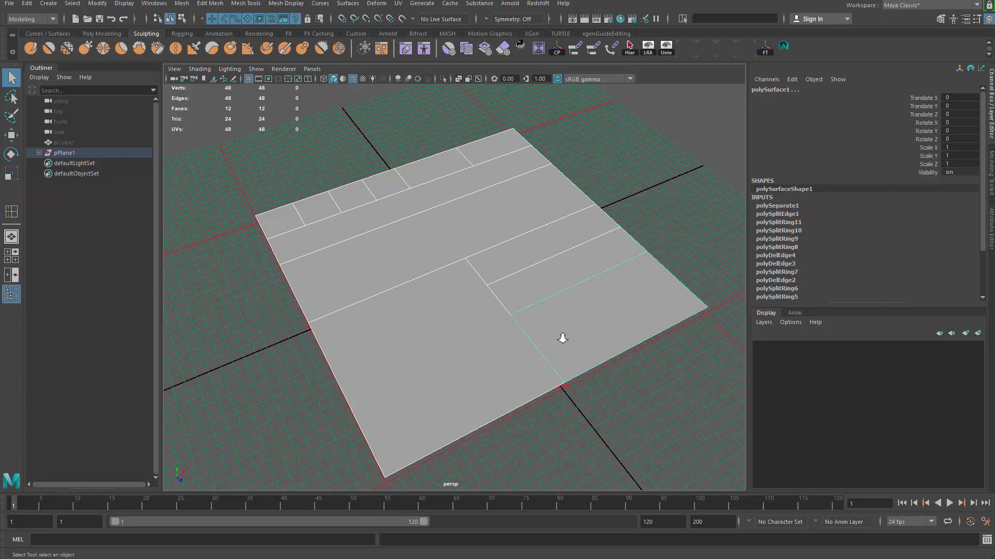
{"action": "left_click_drag", "start_coordinate": [562, 338], "coordinate": [629, 171], "text": "alt"}
{"action": "key", "text": "ctrl+e"}
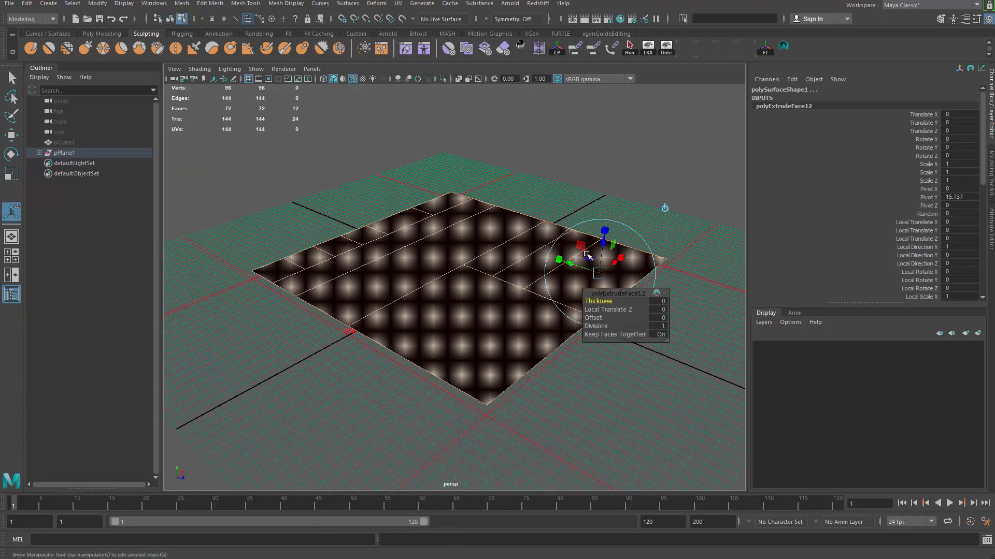
{"action": "left_click_drag", "start_coordinate": [603, 234], "coordinate": [611, 215]}
{"action": "left_click_drag", "start_coordinate": [476, 231], "coordinate": [457, 305], "text": "alt"}
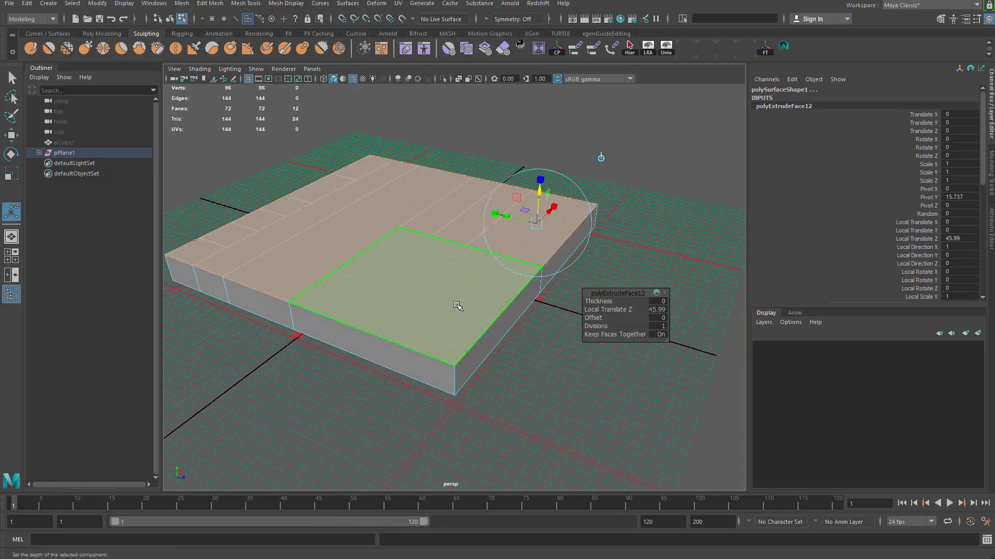
- Return to object mode, select all extruded tiles and delete their construction history
{"action": "key", "text": "q"}
{"action": "key", "text": "F8"}
{"action": "left_click", "coordinate": [636, 147]}
{"action": "left_click_drag", "start_coordinate": [636, 147], "coordinate": [290, 357]}
{"action": "right_click_drag", "start_coordinate": [290, 358], "coordinate": [229, 361], "text": "alt"}
{"action": "middle_click_drag", "start_coordinate": [229, 361], "coordinate": [283, 375], "text": "alt"}
{"action": "left_click_drag", "start_coordinate": [251, 158], "coordinate": [577, 406]}
{"action": "left_click_drag", "start_coordinate": [475, 364], "coordinate": [457, 343], "text": "alt"}
{"action": "key", "text": "alt+shift+d"}
{"action": "right_click_drag", "start_coordinate": [457, 343], "coordinate": [444, 343], "text": "alt"}
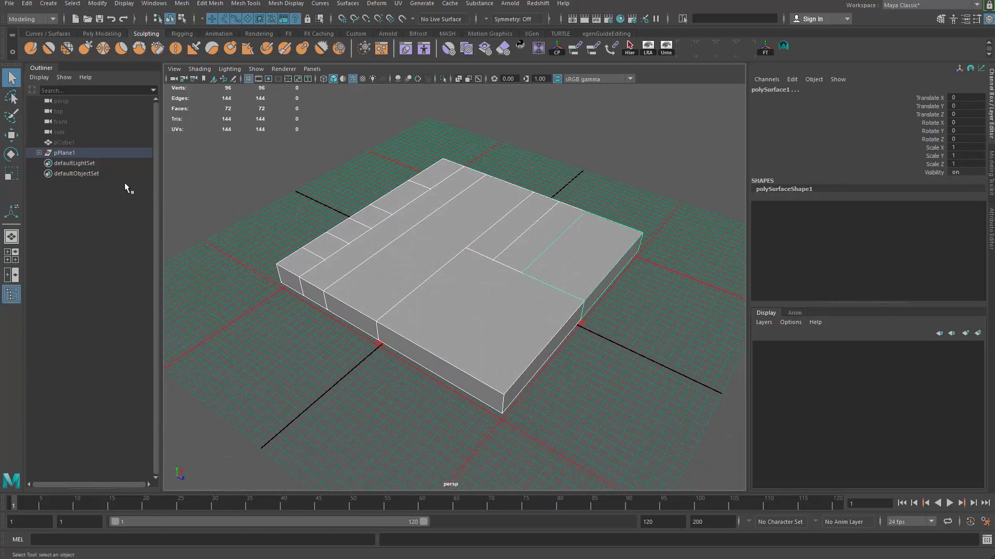
- Duplicate the pPlane1 tile group and inspect the pieces inside the copy, leaving the pPlane2 group selected
{"action": "left_click", "coordinate": [72, 154]}
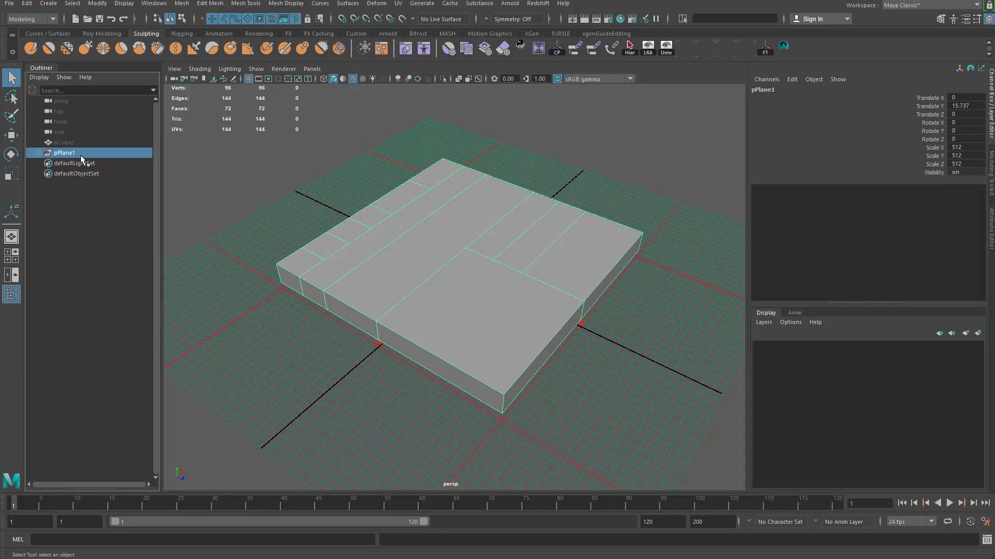
{"action": "left_click", "coordinate": [39, 153]}
{"action": "key", "text": "ctrl+d"}
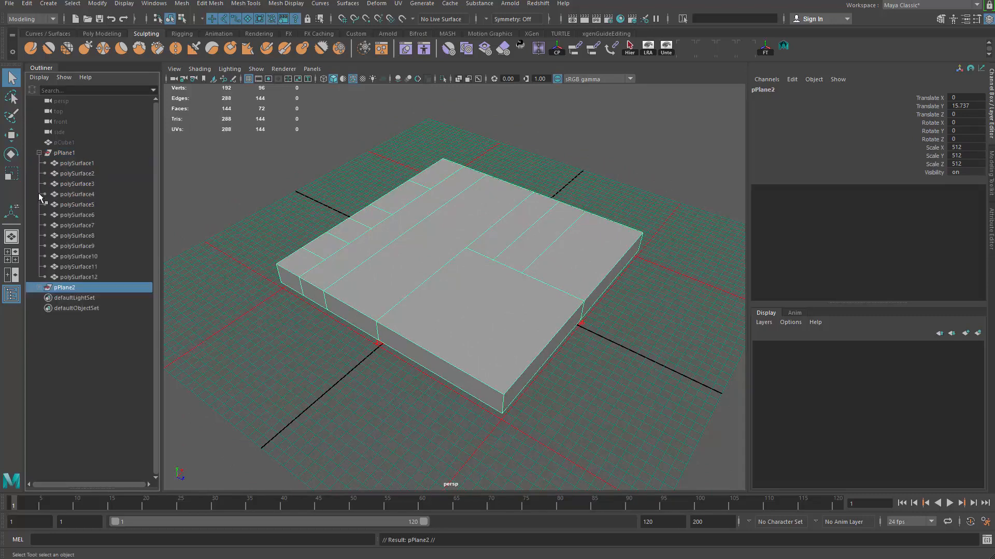
{"action": "left_click", "coordinate": [38, 288]}
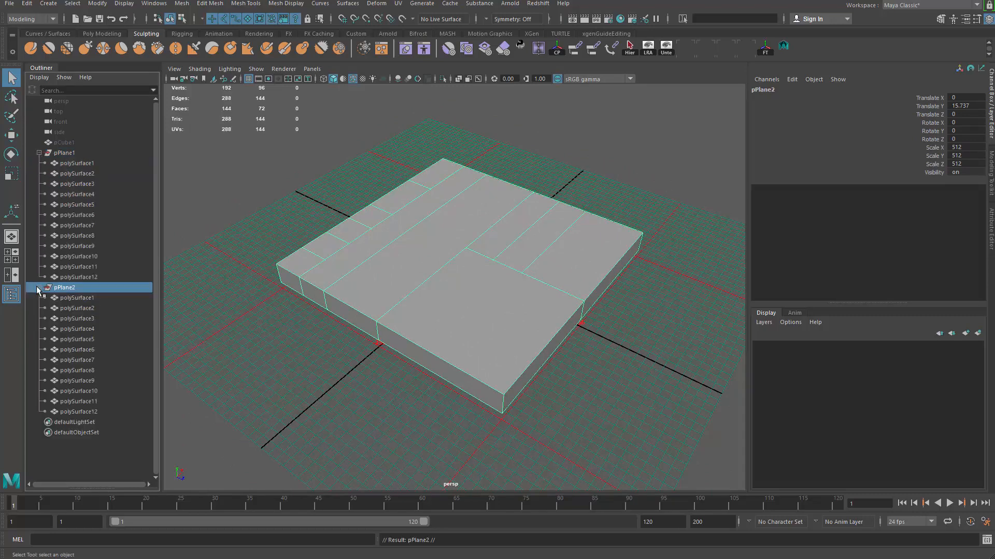
{"action": "left_click", "coordinate": [92, 296]}
{"action": "left_click", "coordinate": [98, 411], "text": "shift"}
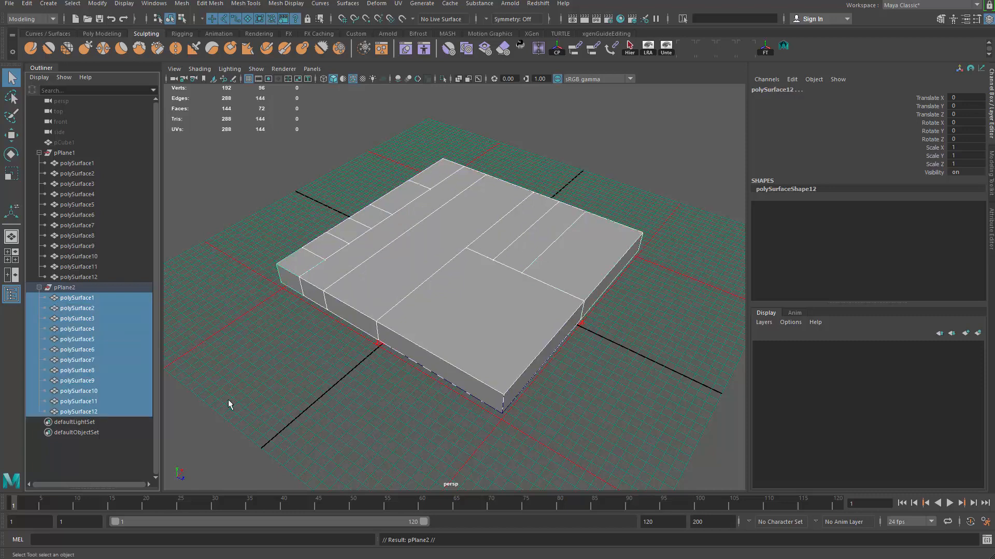
{"action": "left_click", "coordinate": [83, 288]}
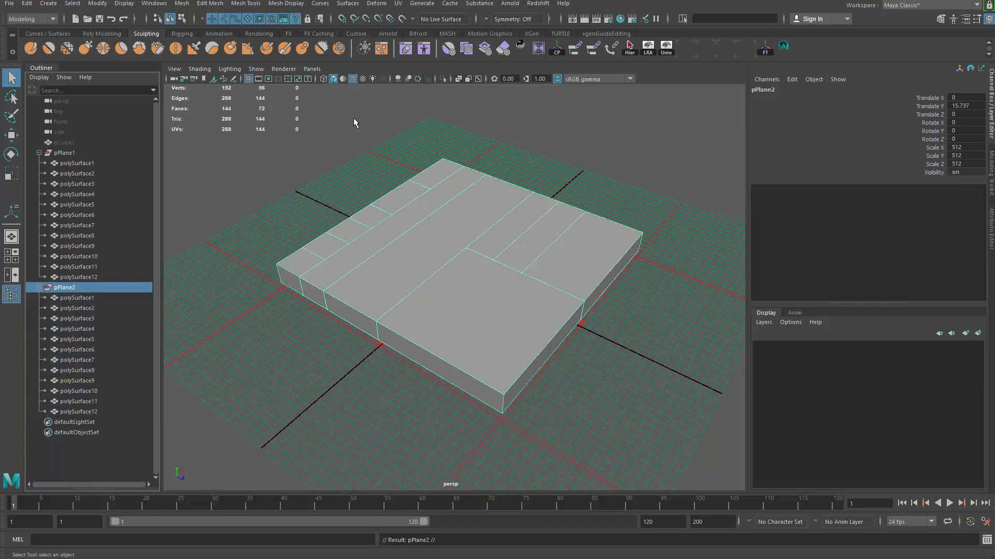
{"action": "left_click", "coordinate": [181, 19]}
{"action": "left_click_drag", "start_coordinate": [315, 204], "coordinate": [641, 449]}
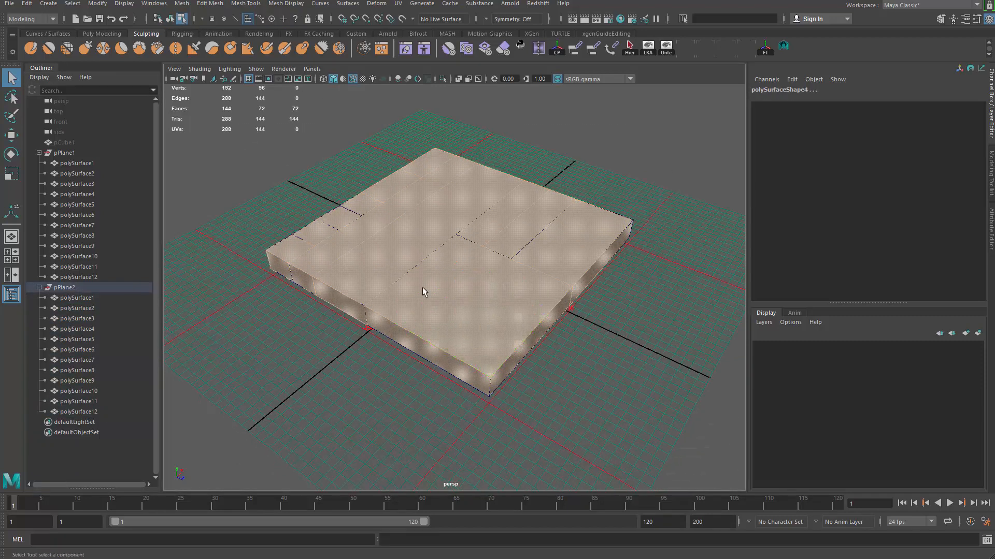
{"action": "scroll", "coordinate": [421, 287], "scroll_direction": "up", "scroll_amount": 2}
{"action": "key", "text": "ctrl+z"}
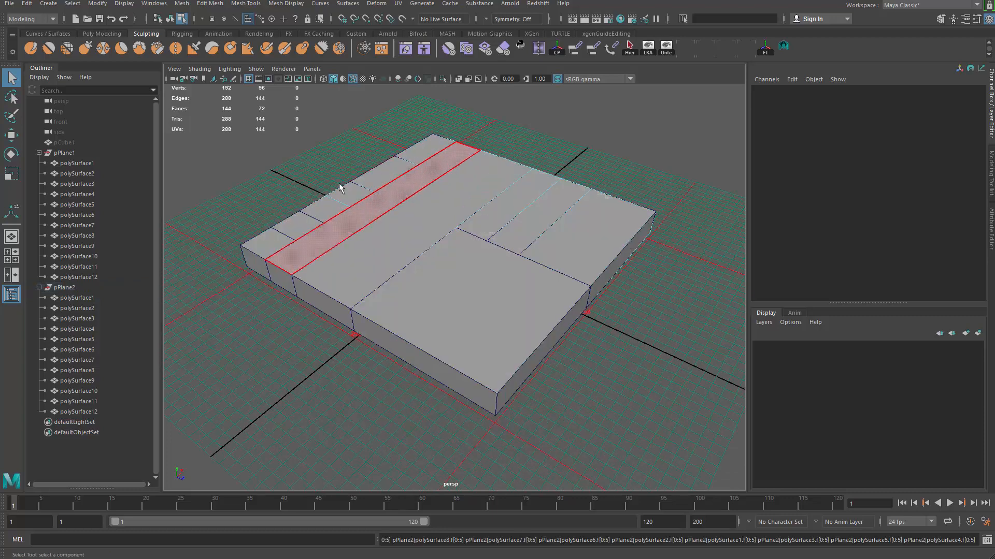
- Set component selection to edges, hide the original pPlane1 group and select the pPlane2 group
{"action": "left_click", "coordinate": [236, 18]}
{"action": "scroll", "coordinate": [277, 176], "scroll_direction": "down", "scroll_amount": 3}
{"action": "left_click_drag", "start_coordinate": [260, 126], "coordinate": [621, 428]}
{"action": "scroll", "coordinate": [438, 329], "scroll_direction": "up", "scroll_amount": 4}
{"action": "left_click", "coordinate": [79, 155]}
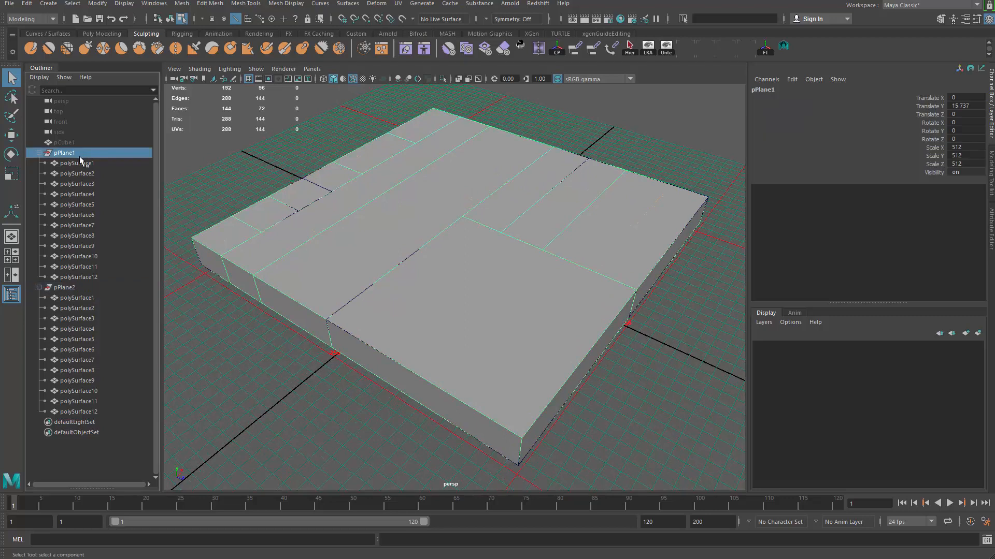
{"action": "scroll", "coordinate": [150, 216], "scroll_direction": "down", "scroll_amount": 4}
{"action": "key", "text": "ctrl+h"}
{"action": "left_click", "coordinate": [90, 288]}
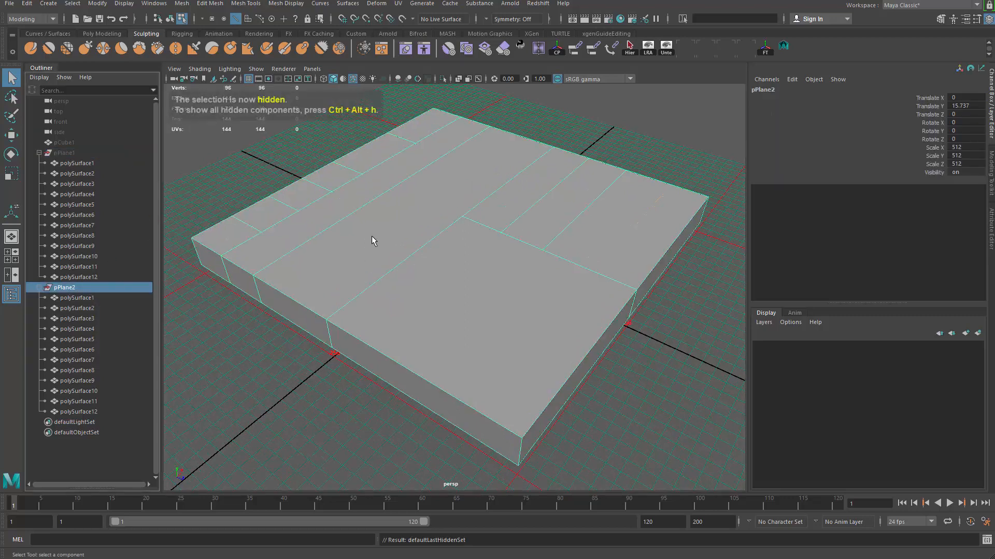
{"action": "scroll", "coordinate": [372, 235], "scroll_direction": "down", "scroll_amount": 2}
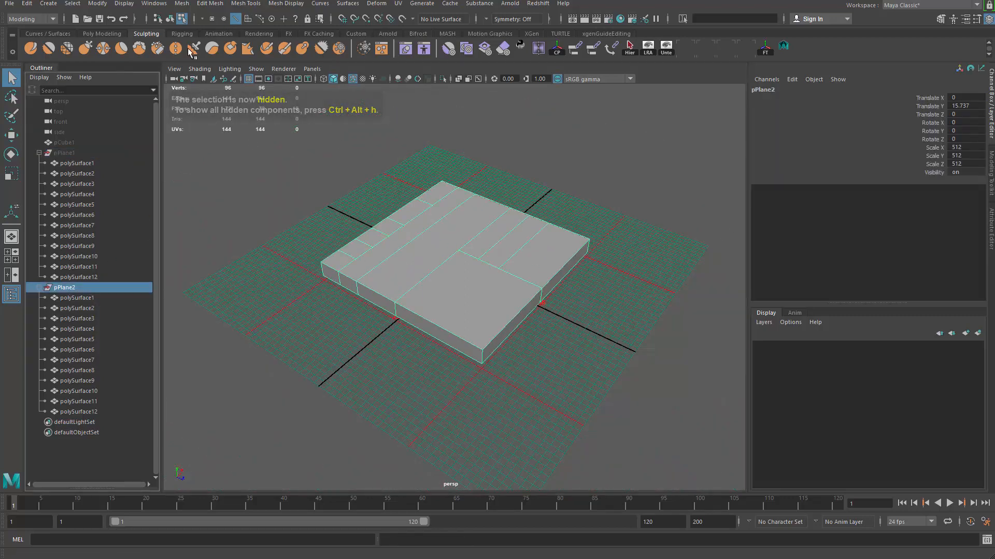
- Select all edges of the tiles in the pPlane2 group
{"action": "left_click", "coordinate": [170, 19]}
{"action": "left_click", "coordinate": [182, 19]}
{"action": "left_click_drag", "start_coordinate": [282, 151], "coordinate": [605, 428]}
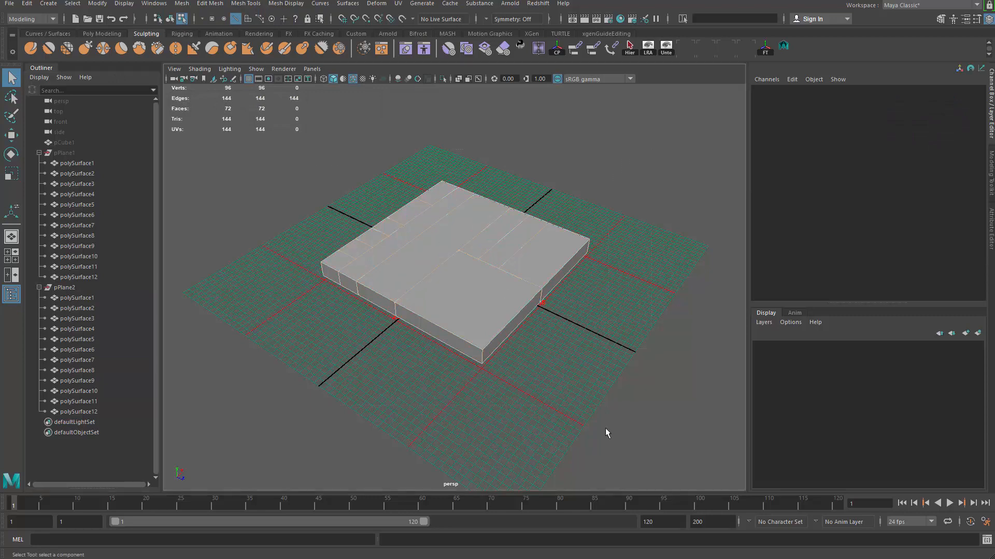
{"action": "scroll", "coordinate": [435, 306], "scroll_direction": "up", "scroll_amount": 5}
{"action": "middle_click_drag", "start_coordinate": [422, 255], "coordinate": [433, 282], "text": "alt"}
- Try beveling the selected tile edges with a fraction of 0.5, inspect the gaps between tiles, and undo the bevel
{"action": "right_click_drag", "start_coordinate": [423, 254], "coordinate": [488, 258], "text": "shift"}
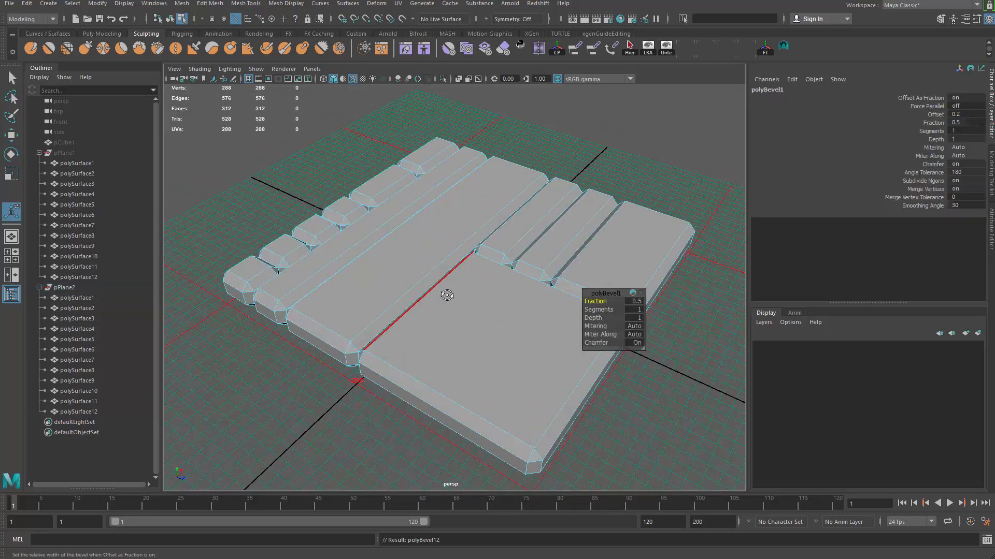
{"action": "left_click_drag", "start_coordinate": [444, 288], "coordinate": [600, 301], "text": "alt"}
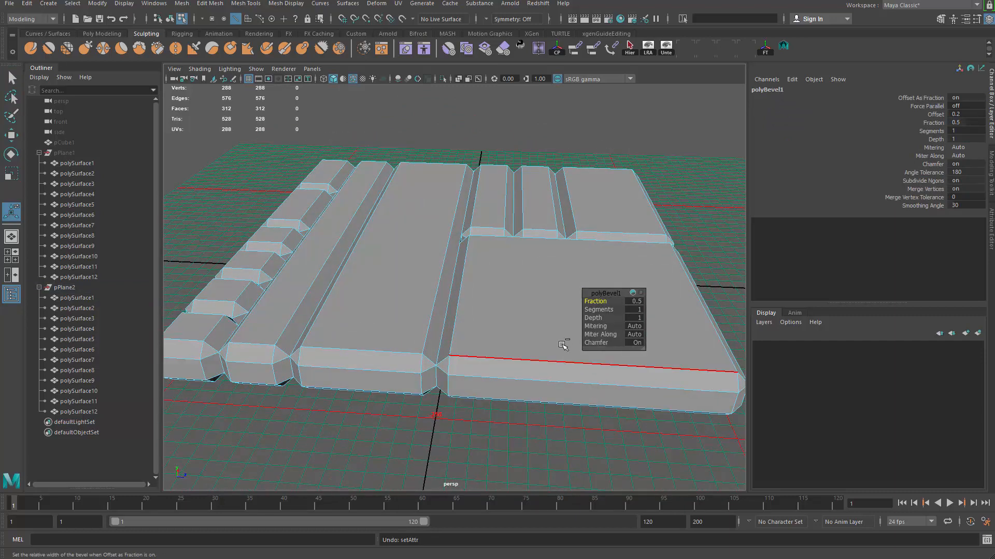
{"action": "right_click_drag", "start_coordinate": [553, 346], "coordinate": [440, 315], "text": "alt"}
{"action": "key", "text": "ctrl+z"}
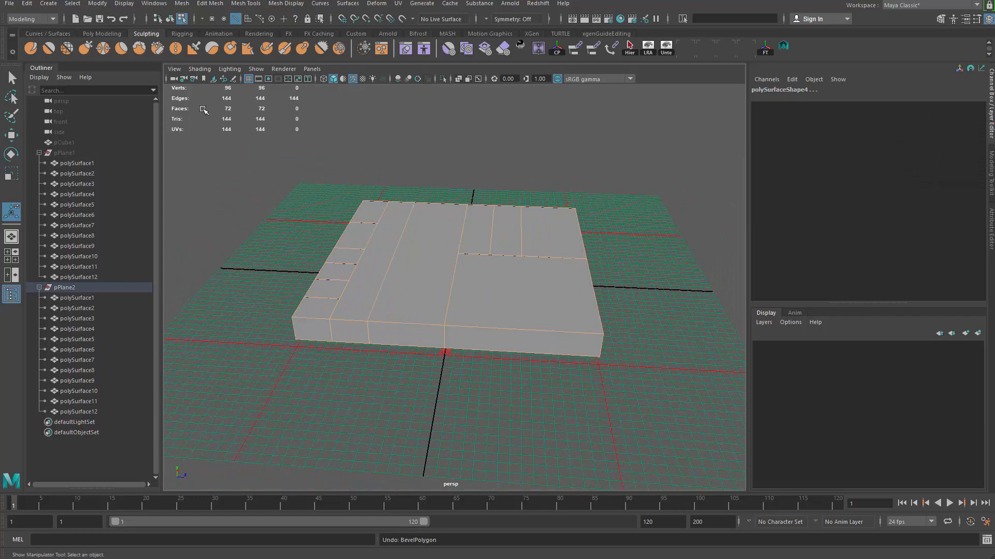
- Bevel all selected tile edges again, keeping the fraction at 0.5
{"action": "right_click_drag", "start_coordinate": [431, 148], "coordinate": [477, 150], "text": "shift"}
{"action": "left_click_drag", "start_coordinate": [609, 305], "coordinate": [598, 302]}
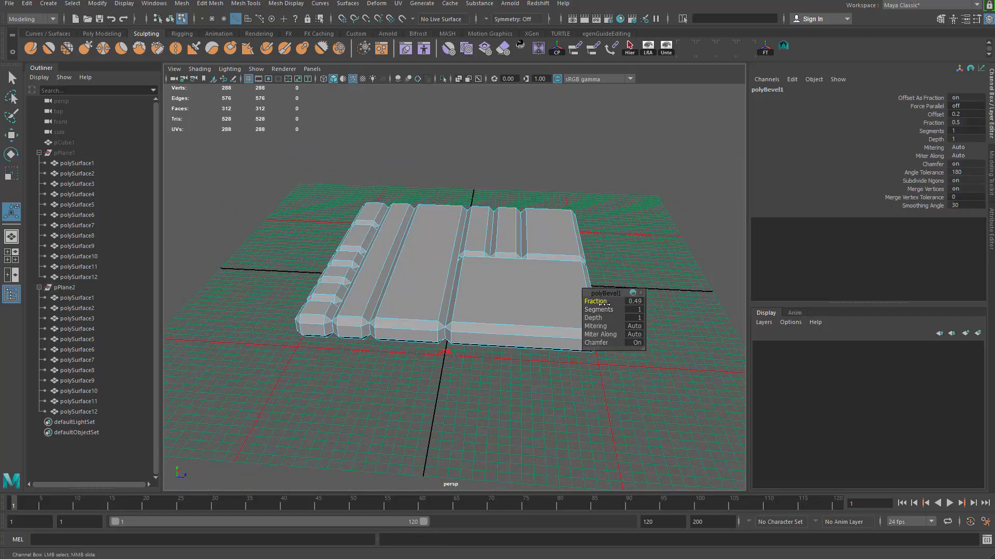
{"action": "key", "text": "ctrl+z"}
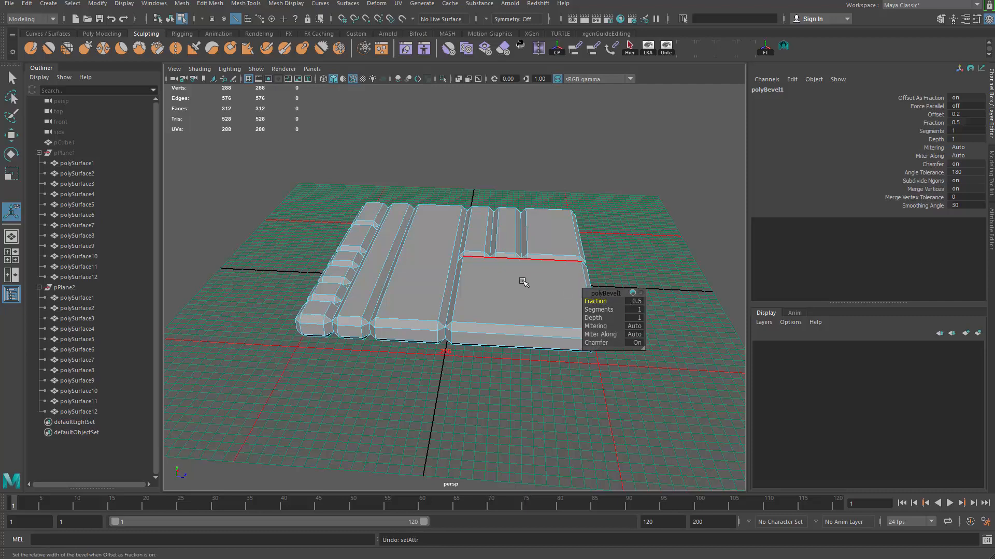
- Try setting the bevel fraction to 0.4 with all pPlane2 tiles selected, and undo the change
{"action": "left_click", "coordinate": [88, 298]}
{"action": "left_click", "coordinate": [89, 412], "text": "shift"}
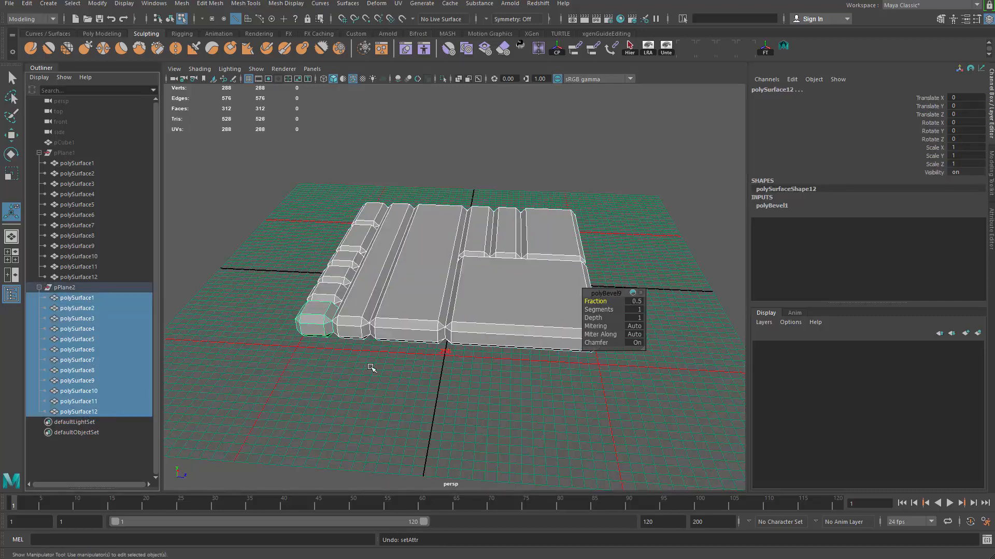
{"action": "key", "text": "f"}
{"action": "left_click_drag", "start_coordinate": [604, 302], "coordinate": [600, 301]}
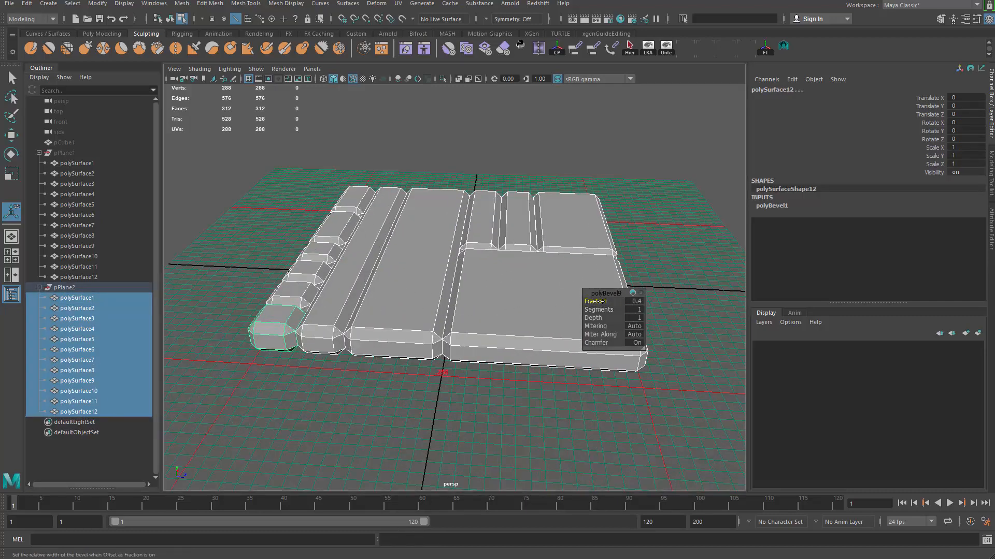
{"action": "key", "text": "ctrl+z"}
{"action": "key", "text": "q"}
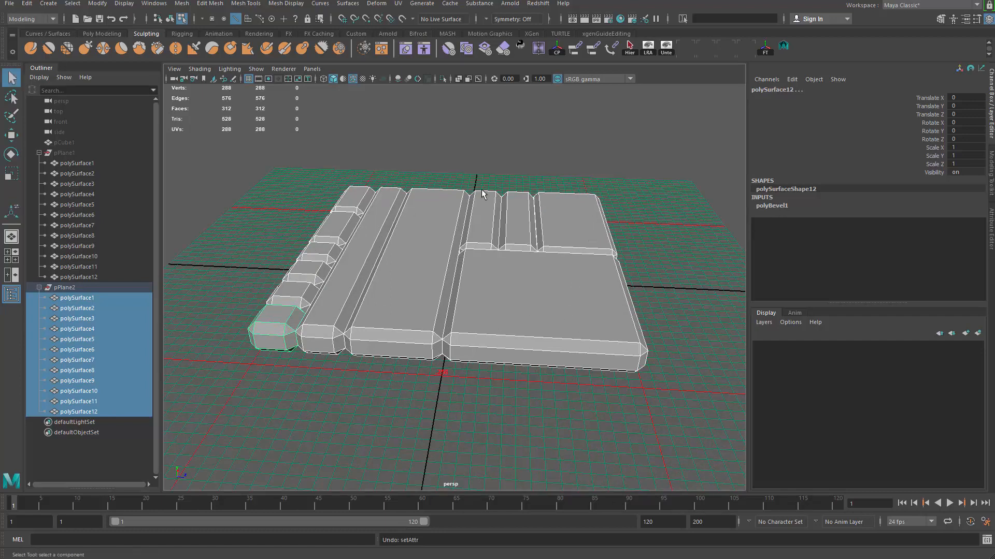
- Reselect all twelve tiles in the pPlane2 group, switch to object selection and show their polyBevel attributes
{"action": "left_click", "coordinate": [438, 157]}
{"action": "left_click_drag", "start_coordinate": [235, 163], "coordinate": [714, 453]}
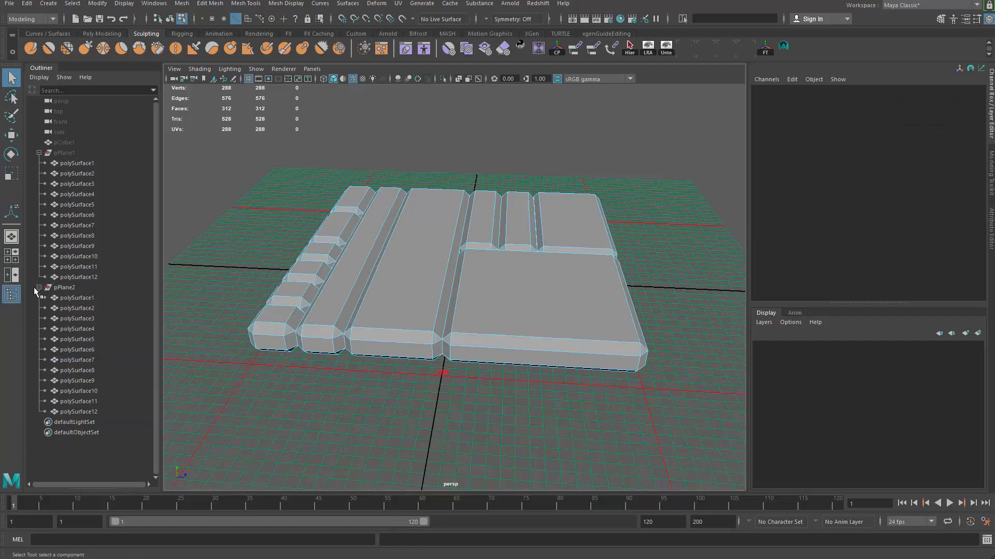
{"action": "left_click", "coordinate": [62, 288]}
{"action": "left_click", "coordinate": [75, 297]}
{"action": "left_click", "coordinate": [89, 410], "text": "shift"}
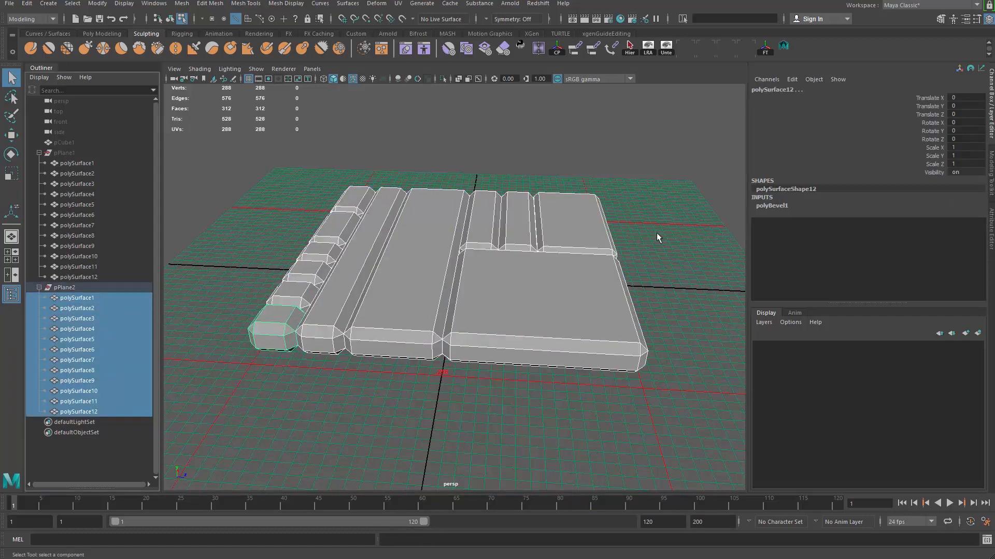
{"action": "left_click", "coordinate": [170, 18]}
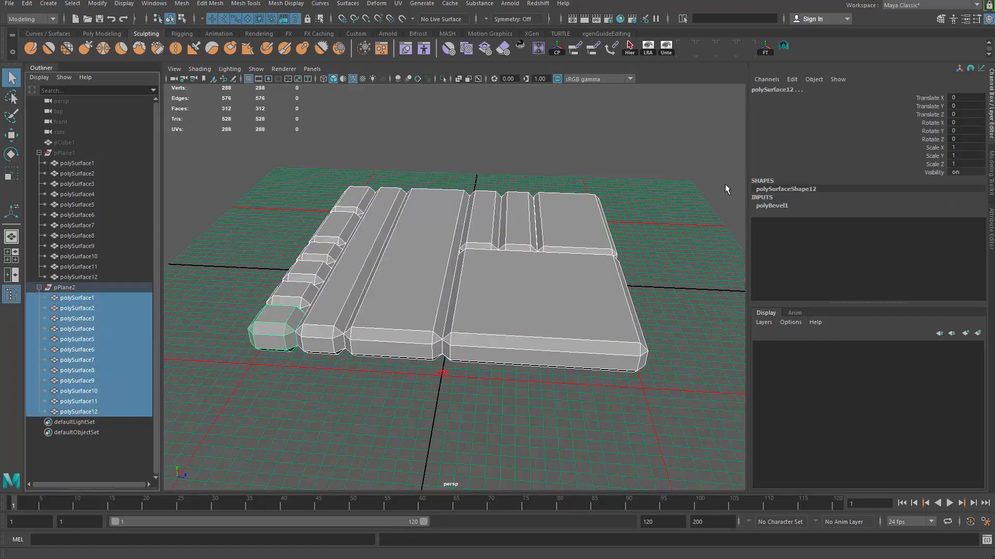
{"action": "left_click", "coordinate": [782, 206]}
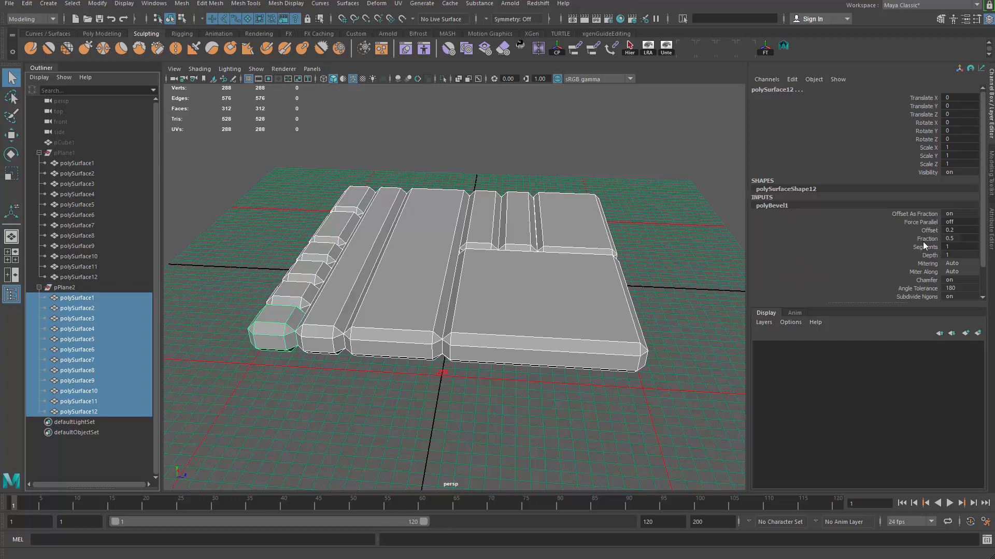
- Set the bevel of all pPlane2 tiles to a fraction of 0.21 and 3 segments
{"action": "left_click", "coordinate": [930, 239]}
{"action": "middle_click_drag", "start_coordinate": [615, 269], "coordinate": [594, 269]}
{"action": "scroll", "coordinate": [471, 286], "scroll_direction": "up", "scroll_amount": 3}
{"action": "middle_click_drag", "start_coordinate": [470, 286], "coordinate": [596, 291]}
{"action": "left_click", "coordinate": [931, 247]}
{"action": "left_click_drag", "start_coordinate": [571, 296], "coordinate": [517, 324], "text": "alt"}
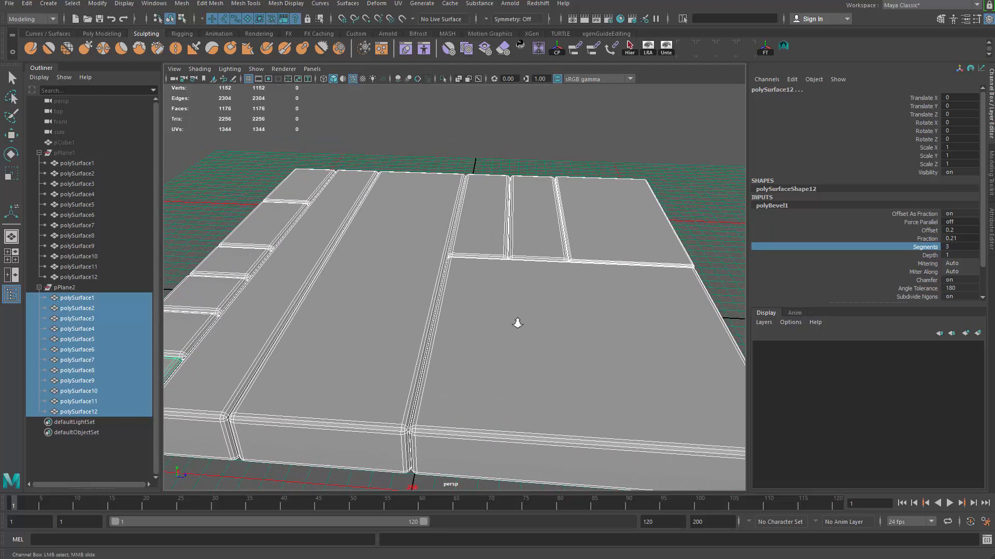
{"action": "right_click_drag", "start_coordinate": [517, 324], "coordinate": [418, 325], "text": "alt"}
- Clear the current selection and select all twelve tiles of the pPlane2 group as objects
{"action": "key", "text": "q"}
{"action": "left_click", "coordinate": [619, 161]}
{"action": "right_click_drag", "start_coordinate": [523, 176], "coordinate": [410, 182], "text": "alt"}
{"action": "left_click_drag", "start_coordinate": [411, 182], "coordinate": [409, 187], "text": "alt"}
{"action": "left_click_drag", "start_coordinate": [303, 139], "coordinate": [737, 481]}
{"action": "right_click_drag", "start_coordinate": [421, 280], "coordinate": [419, 249]}
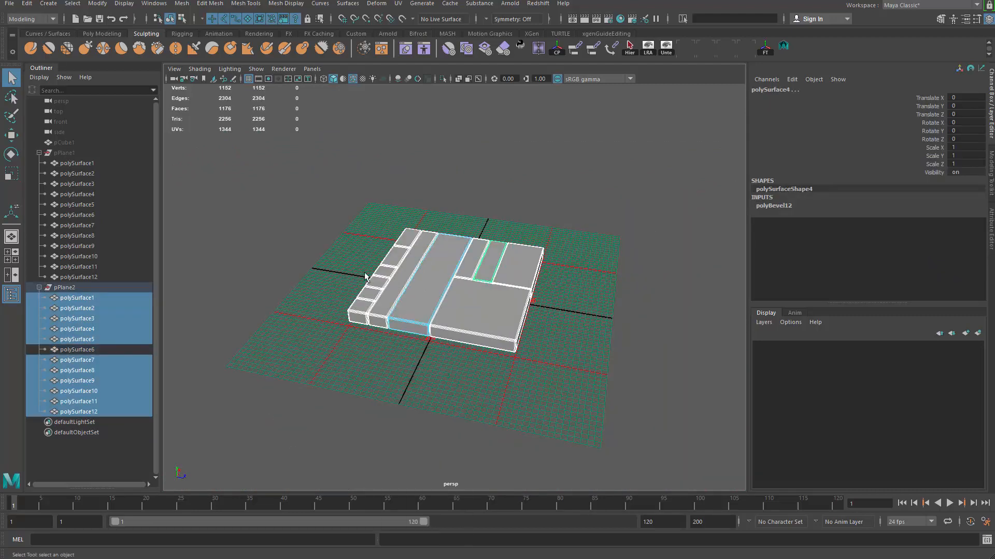
{"action": "left_click", "coordinate": [80, 301]}
{"action": "left_click", "coordinate": [95, 411], "text": "shift"}
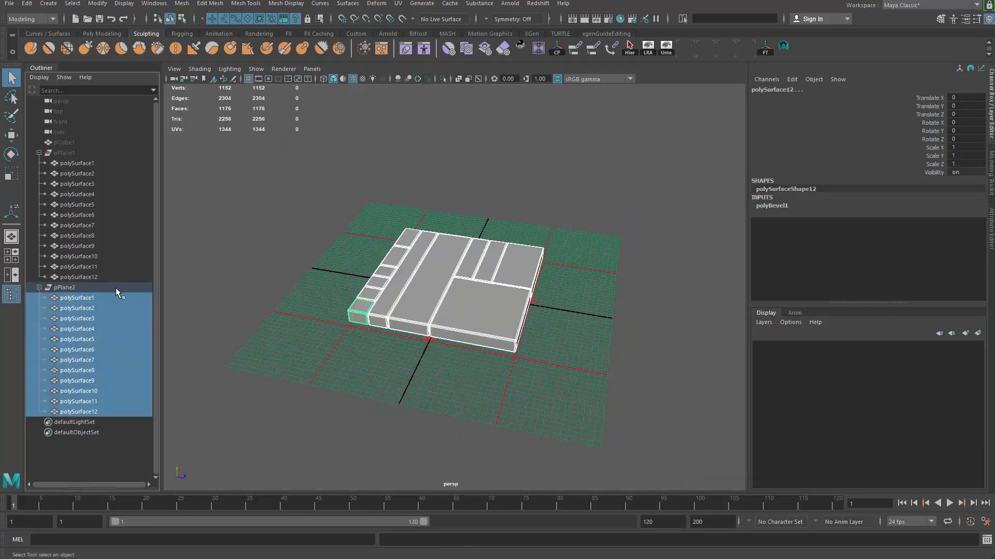
- Select all edges of the pPlane2 tiles, soften them, and return to object selection with nothing selected
{"action": "left_click", "coordinate": [182, 19]}
{"action": "left_click_drag", "start_coordinate": [276, 172], "coordinate": [659, 464]}
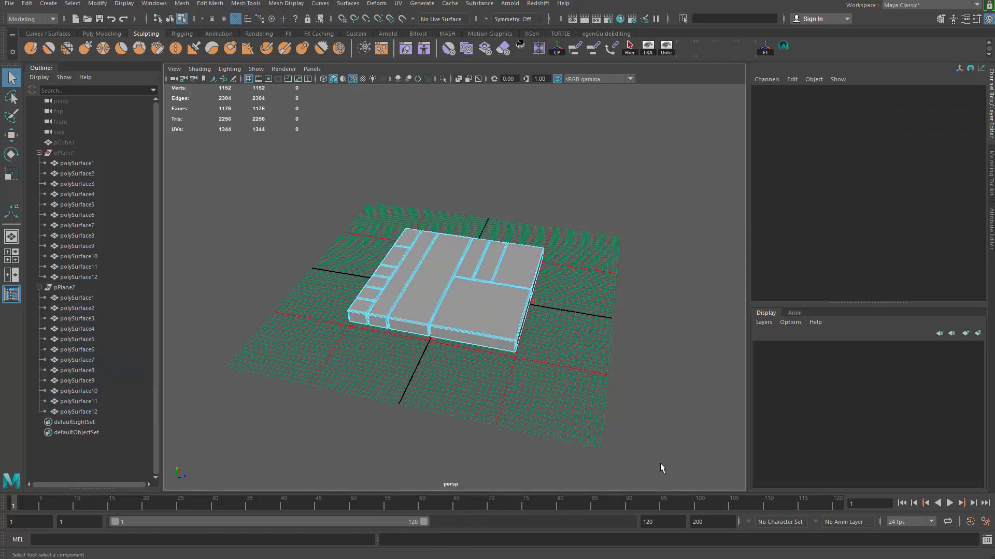
{"action": "key", "text": "f"}
{"action": "right_click_drag", "start_coordinate": [462, 210], "coordinate": [556, 233]}
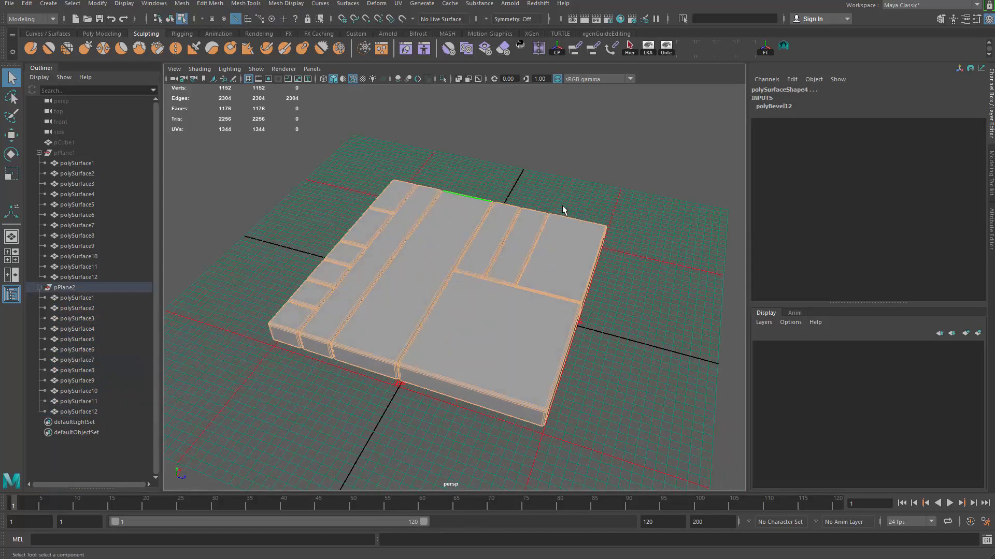
{"action": "right_click_drag", "start_coordinate": [521, 201], "coordinate": [585, 167]}
{"action": "left_click", "coordinate": [585, 167]}
- Turn off the wireframe overlay on the shaded model and examine the softened bevels up close
{"action": "left_click_drag", "start_coordinate": [533, 249], "coordinate": [456, 281], "text": "alt"}
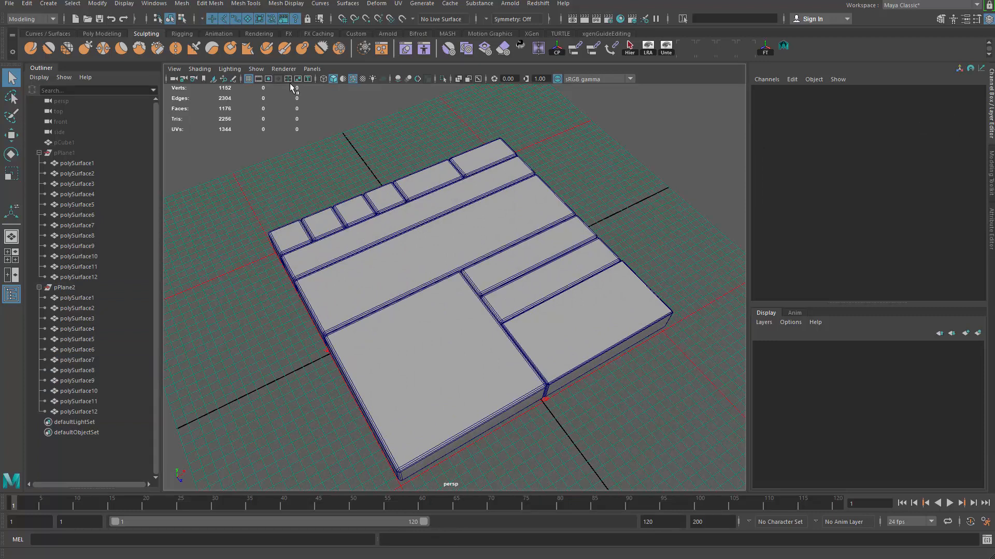
{"action": "left_click", "coordinate": [354, 79]}
{"action": "left_click_drag", "start_coordinate": [391, 211], "coordinate": [450, 228], "text": "alt"}
{"action": "right_click_drag", "start_coordinate": [451, 228], "coordinate": [500, 252], "text": "alt"}
{"action": "left_click_drag", "start_coordinate": [500, 252], "coordinate": [549, 275], "text": "alt"}
{"action": "right_click_drag", "start_coordinate": [549, 274], "coordinate": [655, 376], "text": "alt"}
{"action": "mouse_move", "coordinate": [501, 289]}
{"action": "left_mouse_down", "text": "alt"}
{"action": "mouse_move", "coordinate": [503, 356]}
{"action": "mouse_move", "coordinate": [433, 338]}
{"action": "mouse_move", "coordinate": [435, 319]}
{"action": "left_mouse_up", "text": "alt"}
- Select individual tiles and the whole floor piece to examine the beveled edges and gaps, ending with nothing selected
{"action": "left_click", "coordinate": [435, 319]}
{"action": "left_click_drag", "start_coordinate": [559, 275], "coordinate": [461, 305], "text": "alt"}
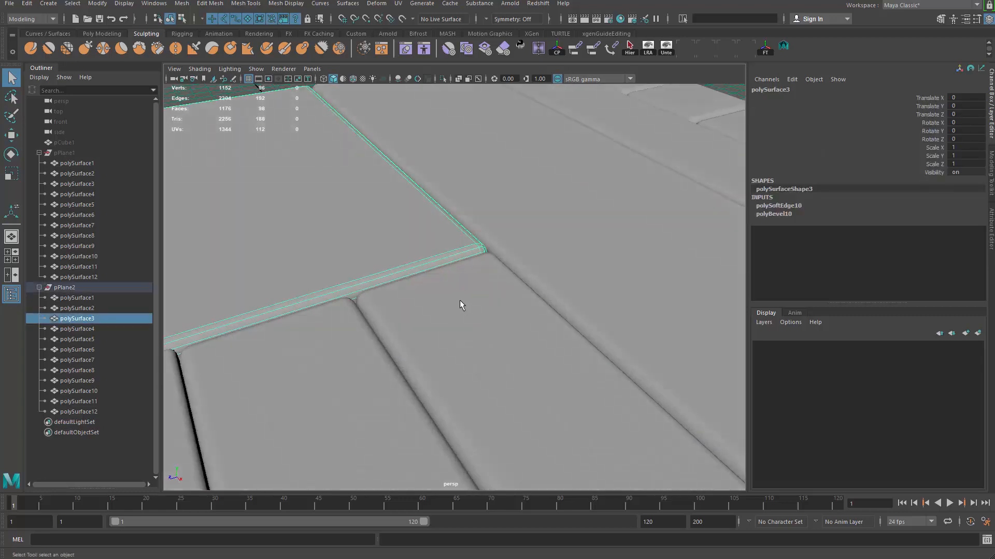
{"action": "left_click", "coordinate": [459, 300], "text": "shift"}
{"action": "left_click", "coordinate": [613, 266], "text": "shift"}
{"action": "left_click_drag", "start_coordinate": [614, 266], "coordinate": [452, 322], "text": "alt"}
{"action": "left_click", "coordinate": [452, 322], "text": "shift"}
{"action": "middle_click_drag", "start_coordinate": [451, 322], "coordinate": [540, 250], "text": "alt"}
{"action": "left_click", "coordinate": [474, 312], "text": "shift"}
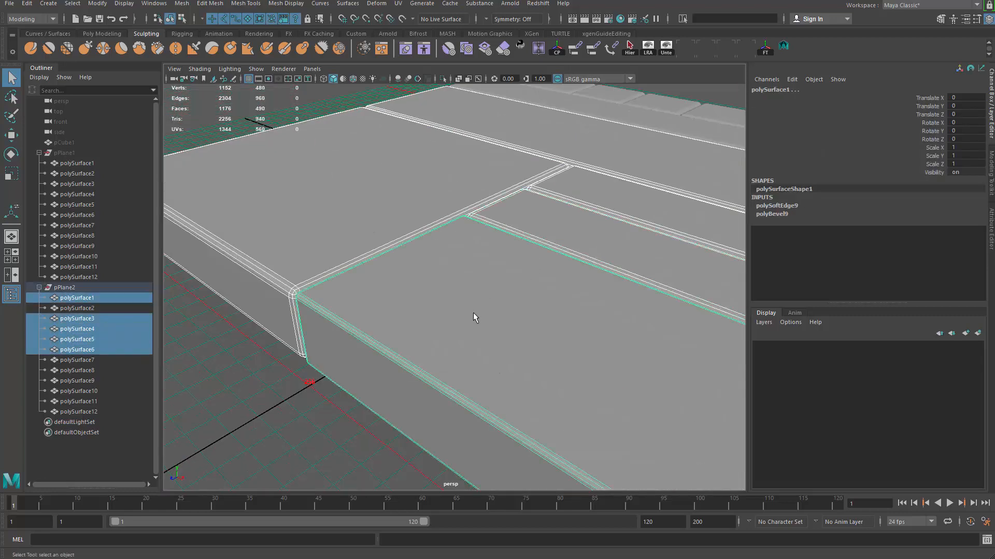
{"action": "right_click_drag", "start_coordinate": [473, 312], "coordinate": [276, 170], "text": "alt"}
{"action": "left_click_drag", "start_coordinate": [278, 172], "coordinate": [647, 387]}
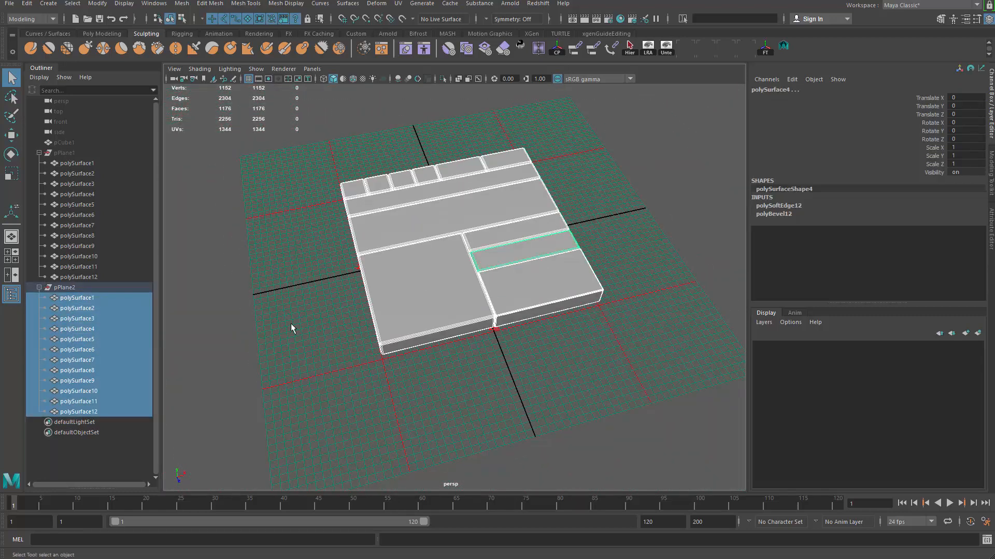
{"action": "middle_click_drag", "start_coordinate": [291, 323], "coordinate": [315, 360], "text": "alt"}
{"action": "right_click_drag", "start_coordinate": [316, 360], "coordinate": [355, 372], "text": "alt"}
{"action": "middle_click_drag", "start_coordinate": [347, 296], "coordinate": [333, 287], "text": "alt"}
{"action": "right_click_drag", "start_coordinate": [317, 279], "coordinate": [327, 282], "text": "alt"}
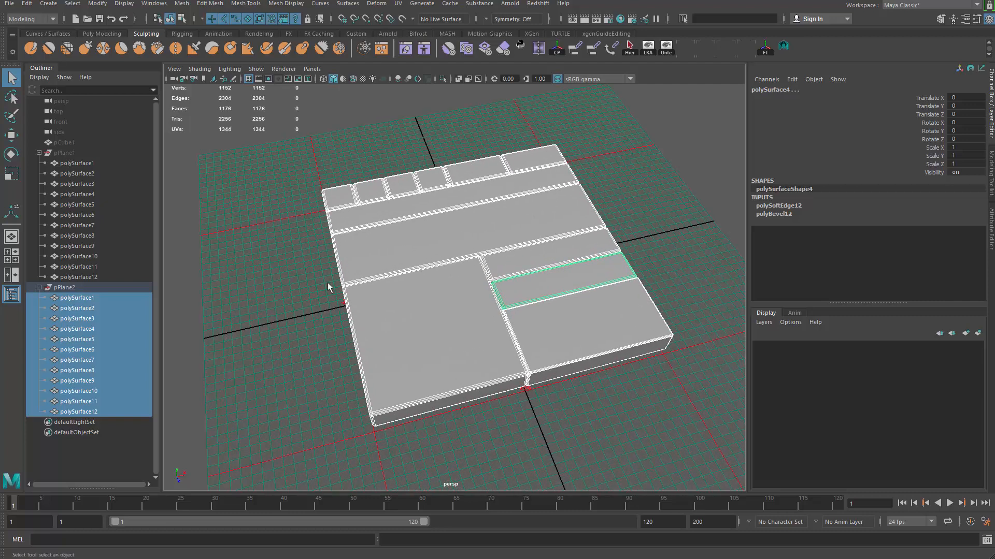
{"action": "left_click", "coordinate": [297, 158]}
{"action": "left_click_drag", "start_coordinate": [282, 148], "coordinate": [645, 436]}
{"action": "left_click", "coordinate": [231, 329]}
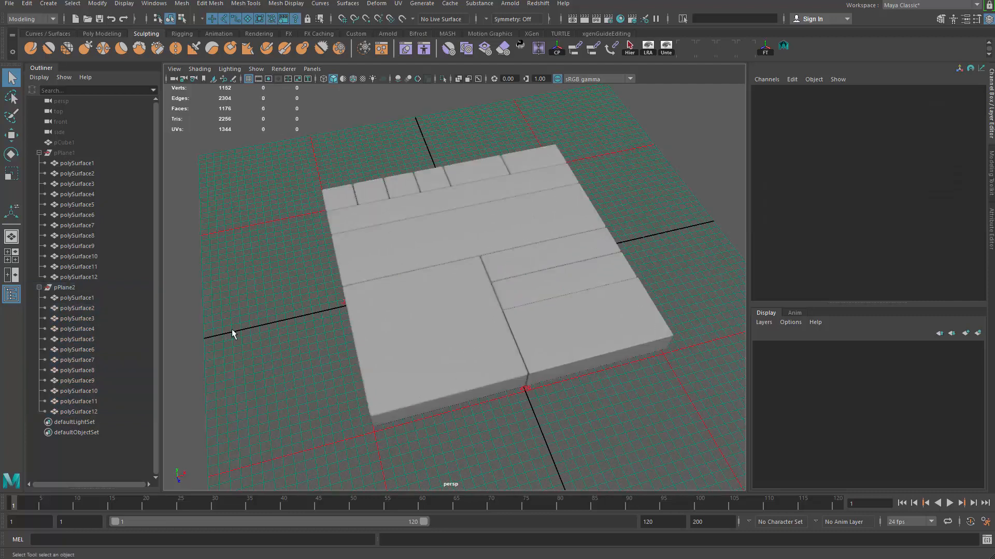
- Try isolating the twelve hidden tiles of the pPlane1 group in the viewport
{"action": "left_click", "coordinate": [99, 277]}
{"action": "left_click", "coordinate": [78, 163], "text": "shift"}
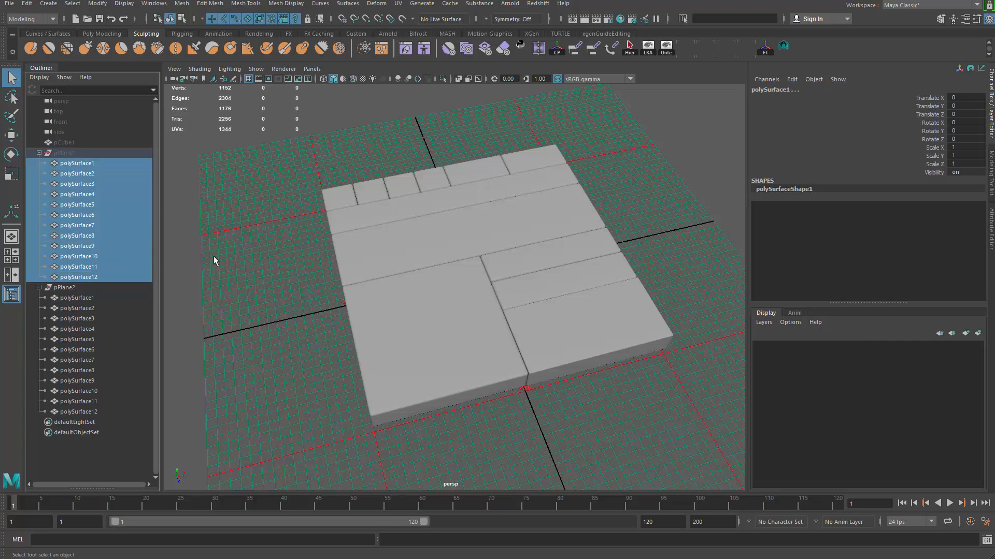
{"action": "key", "text": "ctrl+1"}
{"action": "key", "text": "ctrl+1"}
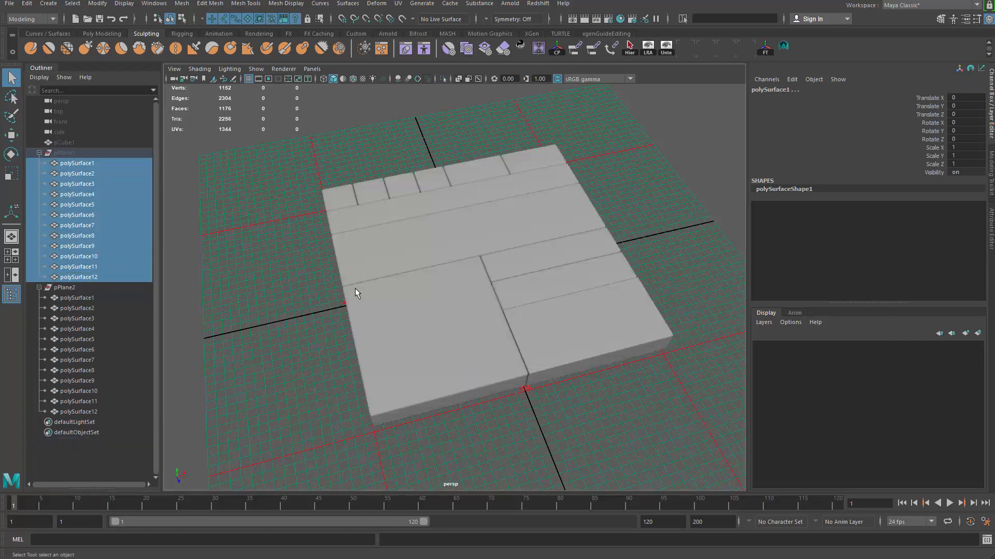
- Unhide the original pPlane1 group and isolate it in the viewport
{"action": "left_click", "coordinate": [79, 152]}
{"action": "key", "text": "shift+h"}
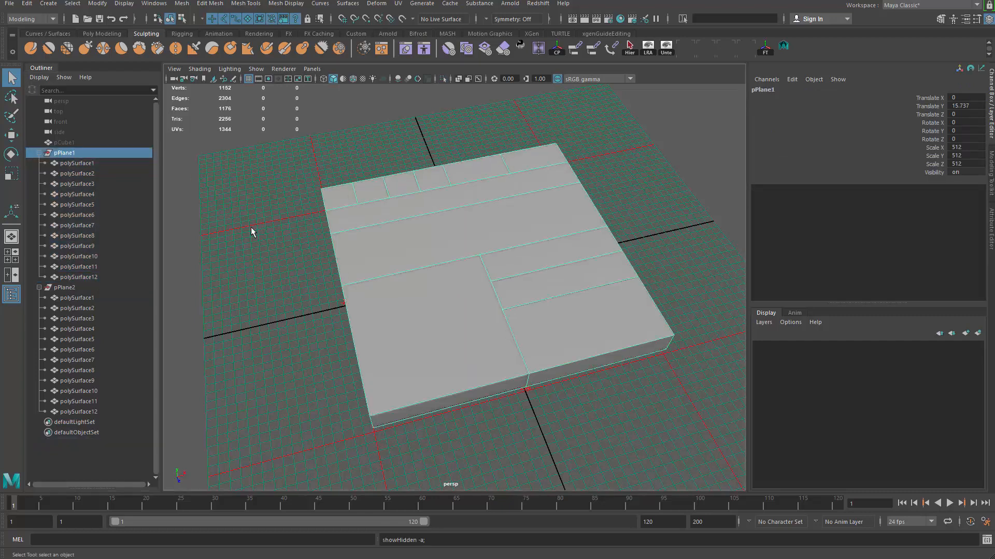
{"action": "left_click", "coordinate": [251, 227]}
{"action": "left_click", "coordinate": [76, 153]}
{"action": "key", "text": "ctrl+1"}
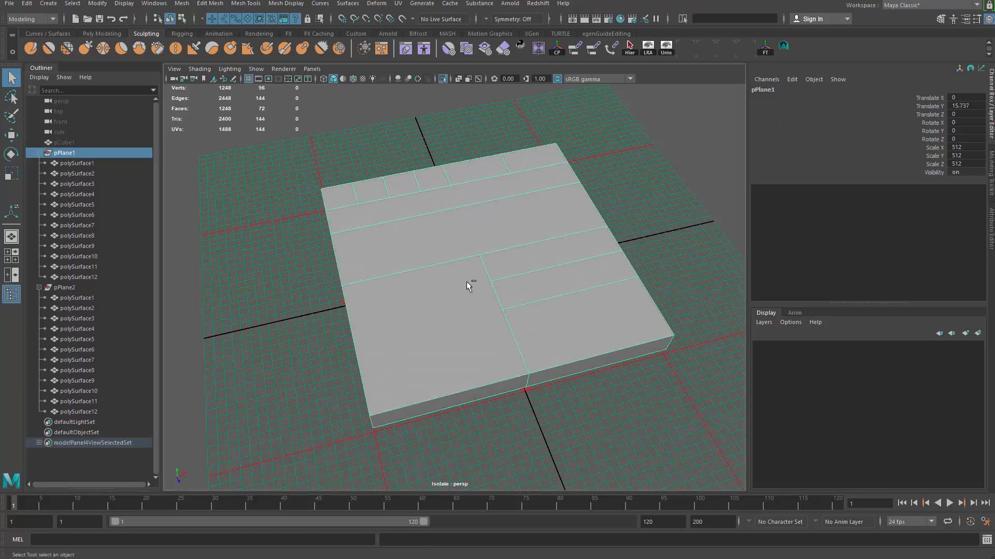
{"action": "left_click_drag", "start_coordinate": [466, 281], "coordinate": [436, 203], "text": "alt"}
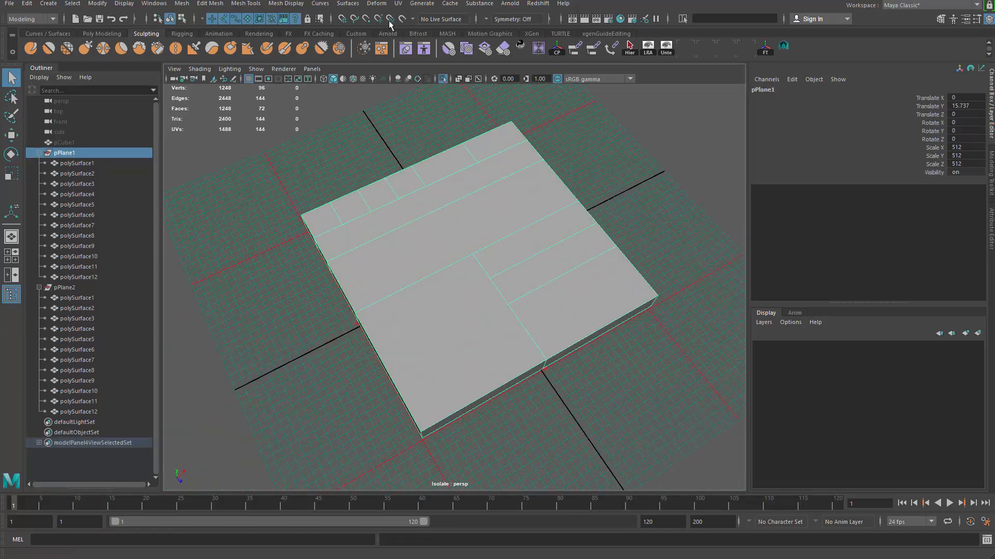
- Open the UV Editor for pPlane1 and arrange its window and the UV Toolkit around the viewport
{"action": "left_click", "coordinate": [397, 3]}
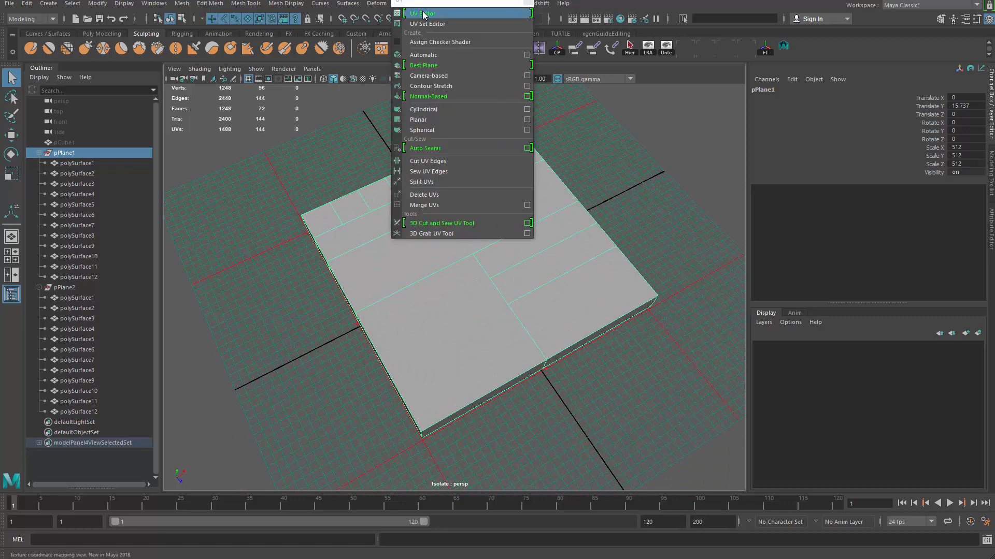
{"action": "left_click", "coordinate": [422, 14]}
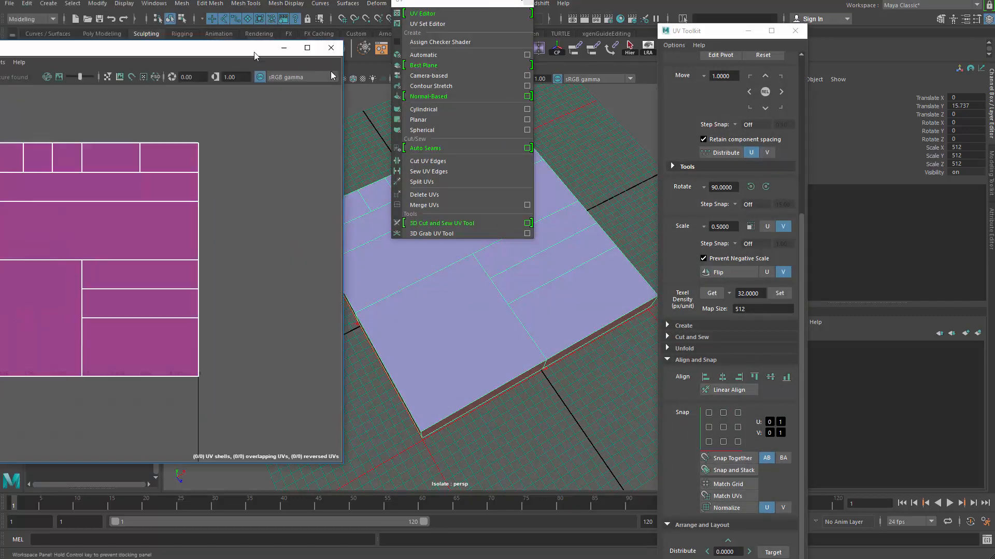
{"action": "left_click", "coordinate": [530, 3]}
{"action": "left_click_drag", "start_coordinate": [454, 75], "coordinate": [314, 74]}
{"action": "left_click_drag", "start_coordinate": [684, 31], "coordinate": [810, 39]}
{"action": "left_click_drag", "start_coordinate": [382, 66], "coordinate": [70, 76]}
{"action": "middle_click_drag", "start_coordinate": [484, 270], "coordinate": [522, 265], "text": "alt"}
{"action": "left_click_drag", "start_coordinate": [521, 264], "coordinate": [508, 278], "text": "alt"}
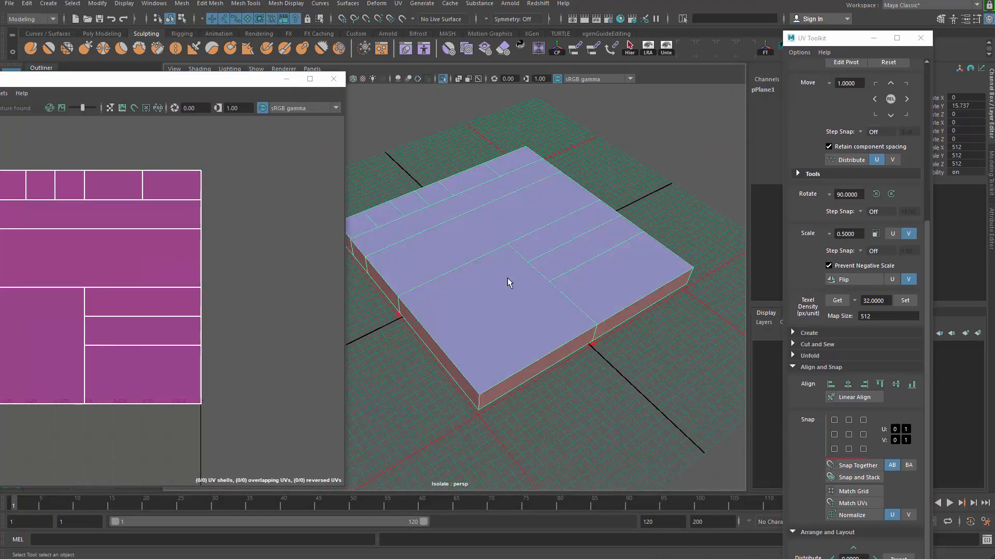
- Move the UV Editor clear of the Outliner and select all twelve tiles of the pPlane1 group
{"action": "left_click", "coordinate": [506, 326]}
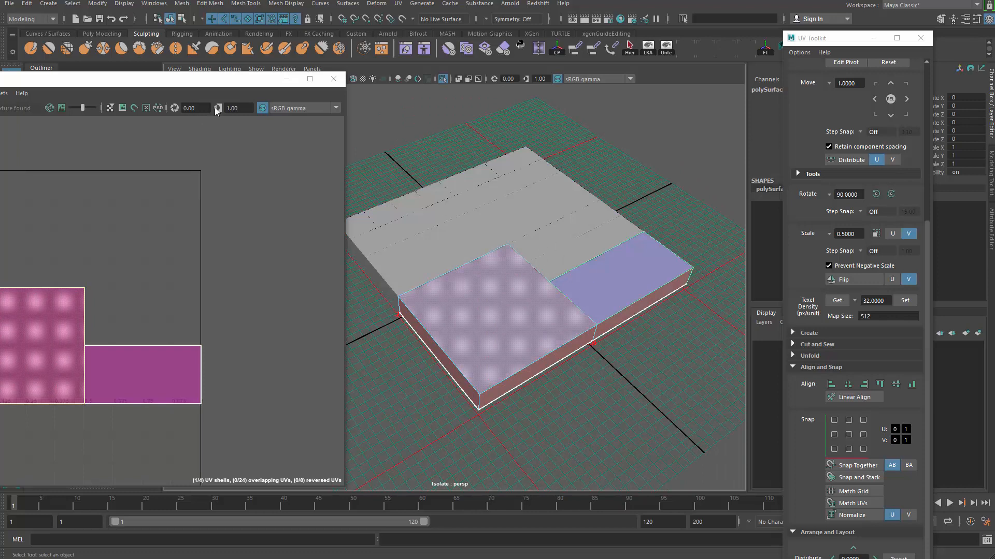
{"action": "left_click_drag", "start_coordinate": [207, 82], "coordinate": [190, 302]}
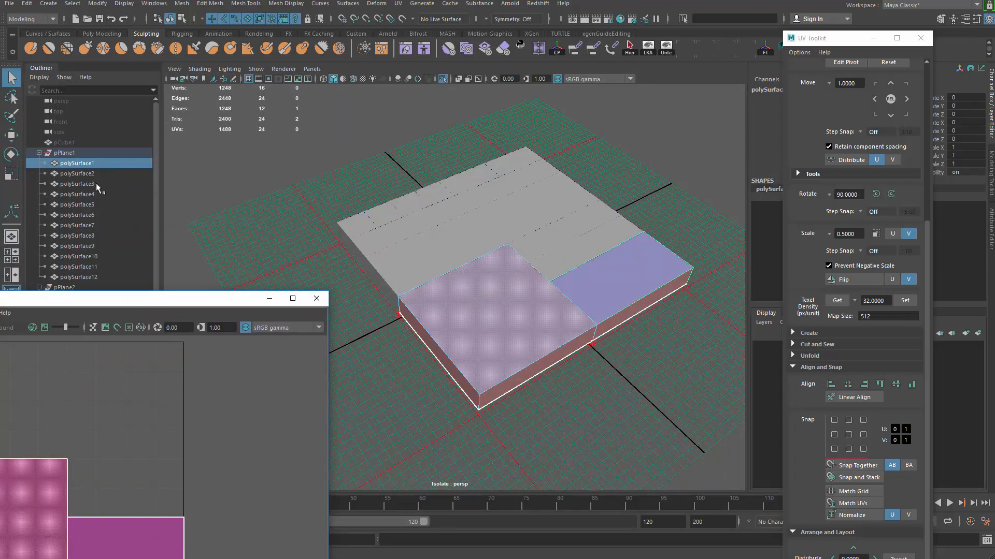
{"action": "left_click", "coordinate": [92, 165]}
{"action": "left_click", "coordinate": [97, 278], "text": "shift"}
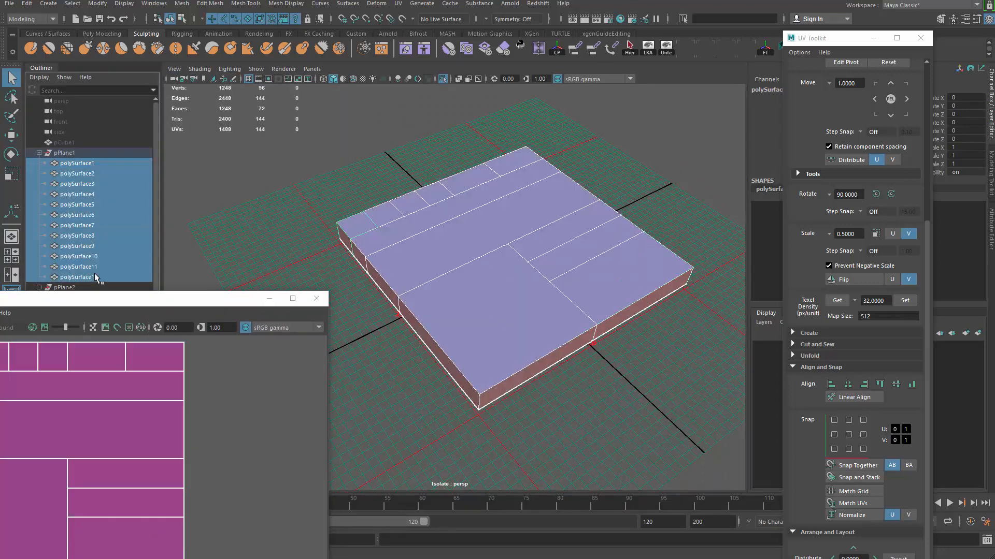
- Switch to face selection and select the top face of every tile in the pPlane1 group
{"action": "left_click", "coordinate": [181, 19]}
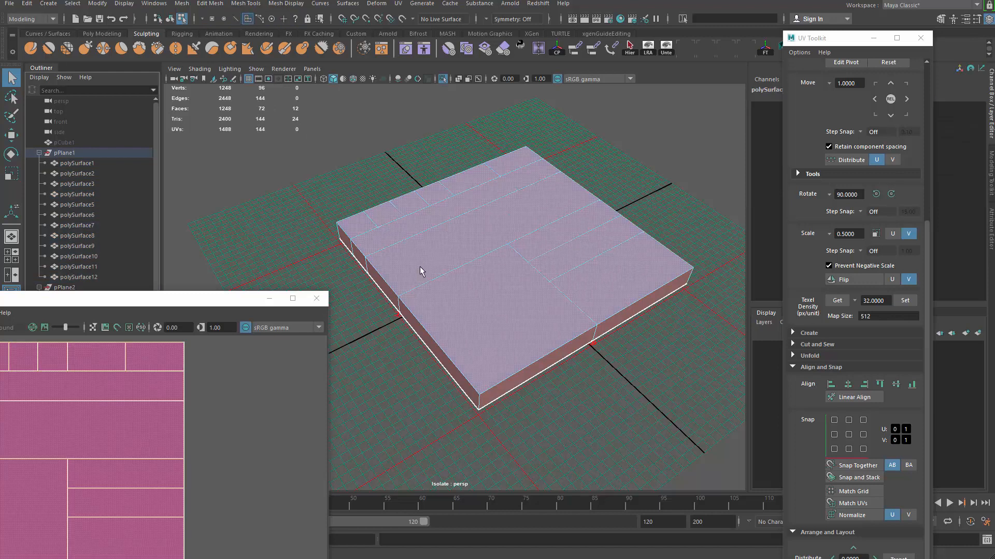
{"action": "left_click", "coordinate": [455, 263]}
{"action": "left_click", "coordinate": [480, 307], "text": "shift"}
{"action": "left_click", "coordinate": [552, 242], "text": "shift"}
{"action": "left_click", "coordinate": [577, 260], "text": "shift"}
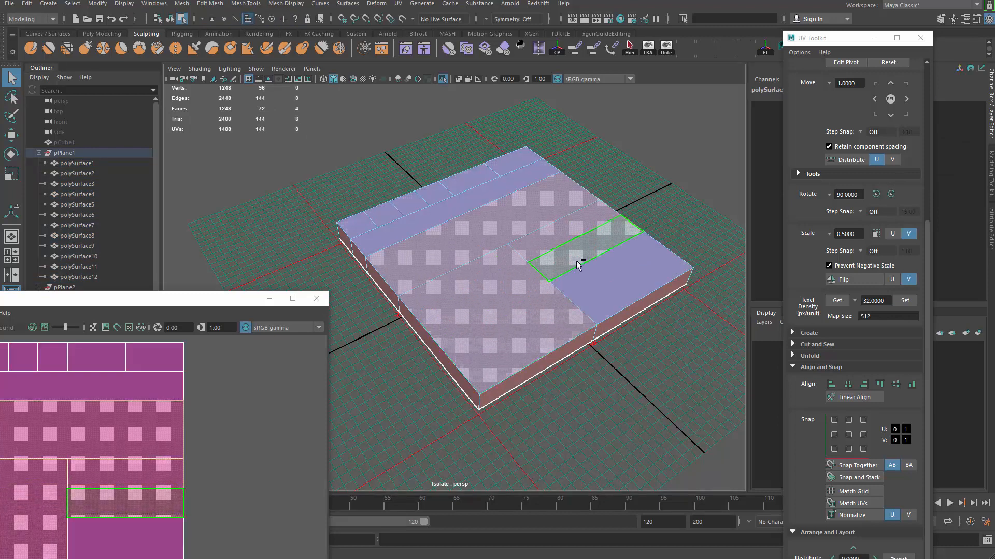
{"action": "left_click", "coordinate": [594, 280], "text": "shift"}
{"action": "left_click", "coordinate": [496, 164], "text": "shift"}
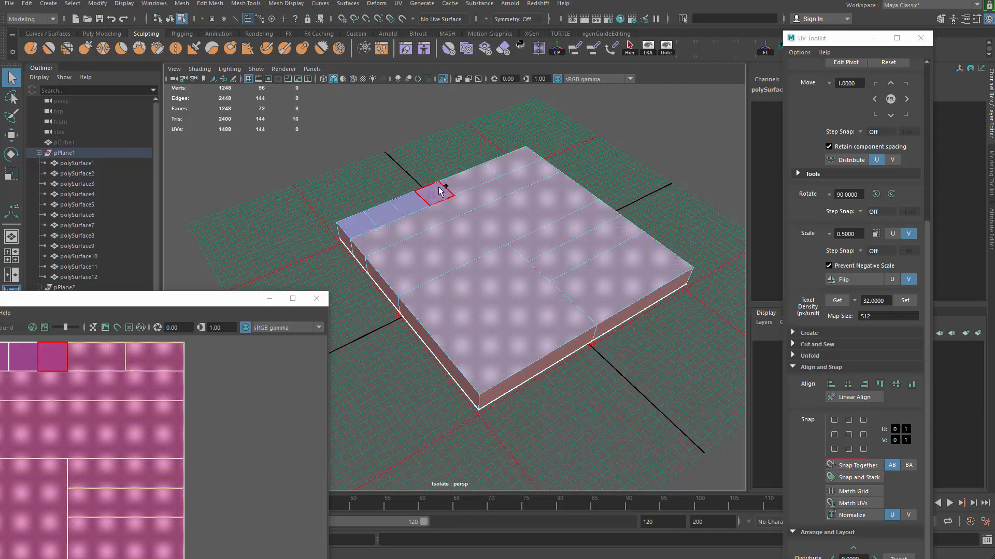
{"action": "left_click", "coordinate": [436, 190], "text": "shift"}
{"action": "left_click", "coordinate": [412, 202], "text": "shift"}
{"action": "left_click", "coordinate": [384, 215], "text": "shift"}
{"action": "left_click", "coordinate": [359, 226], "text": "shift"}
- Invert the face selection on the pPlane1 tiles so the side and bottom faces are selected instead of the tops
{"action": "scroll", "coordinate": [382, 288], "scroll_direction": "down", "scroll_amount": 5}
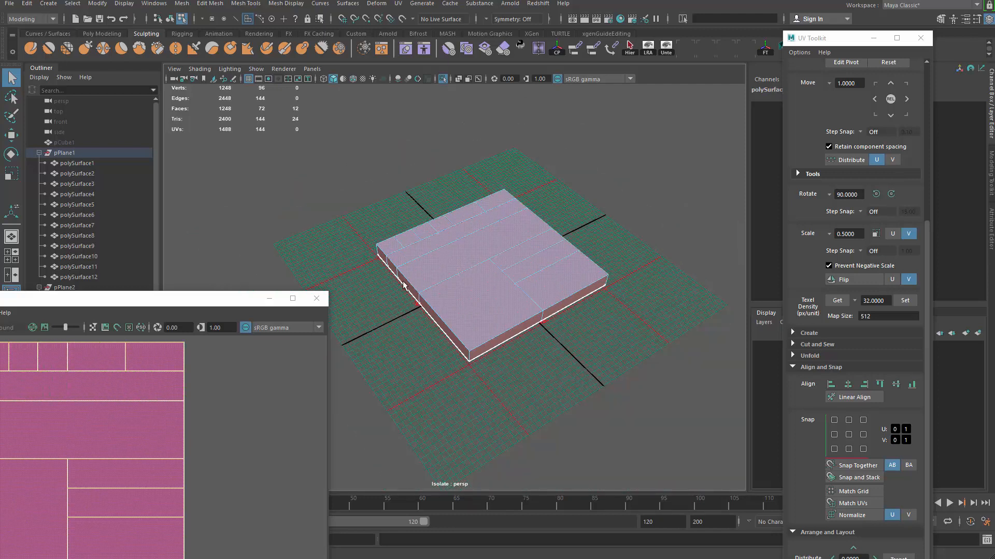
{"action": "left_click_drag", "start_coordinate": [399, 285], "coordinate": [421, 227], "text": "alt"}
{"action": "left_click_drag", "start_coordinate": [361, 137], "coordinate": [686, 399], "text": "shift"}
- Try moving the UVs of the selected side and bottom faces sideways along U, and undo the move
{"action": "key", "text": "w"}
{"action": "left_click_drag", "start_coordinate": [118, 462], "coordinate": [324, 471]}
{"action": "scroll", "coordinate": [304, 468], "scroll_direction": "down", "scroll_amount": 2}
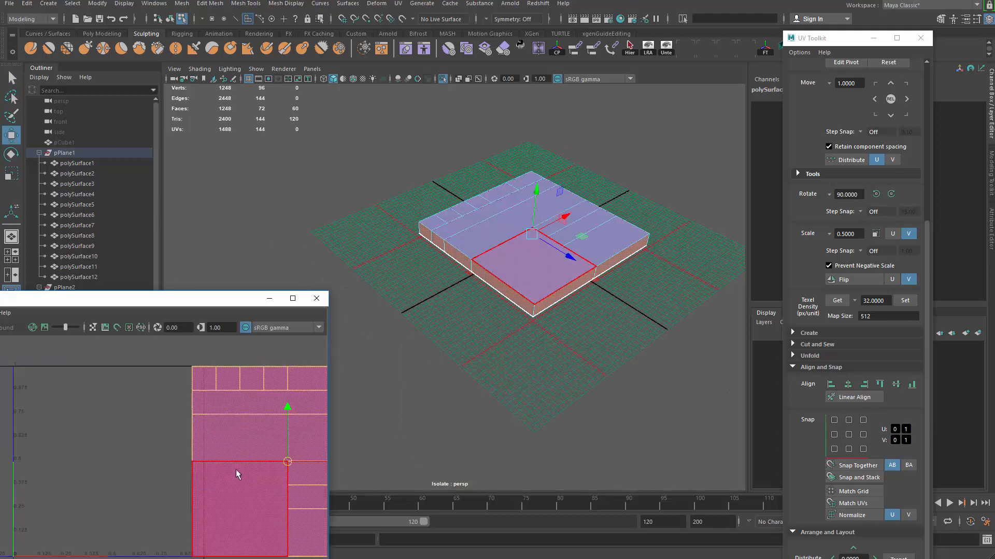
{"action": "middle_click_drag", "start_coordinate": [235, 469], "coordinate": [150, 451], "text": "alt"}
{"action": "key", "text": "ctrl+z"}
- Create a separate UV shell from the selected side and bottom faces and move it clear of the top faces' UVs
{"action": "right_click", "coordinate": [174, 367], "text": "shift"}
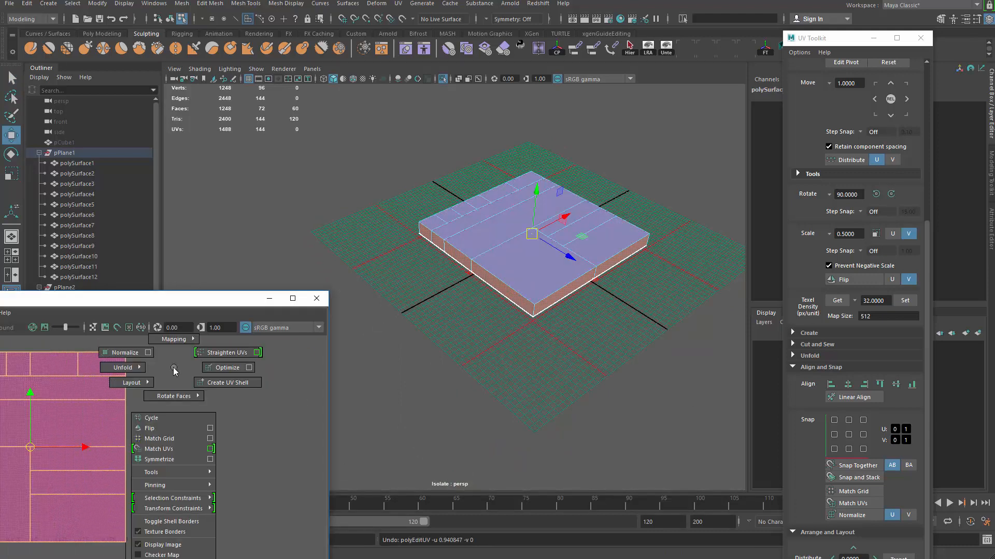
{"action": "right_click_drag", "start_coordinate": [174, 369], "coordinate": [227, 390], "text": "shift"}
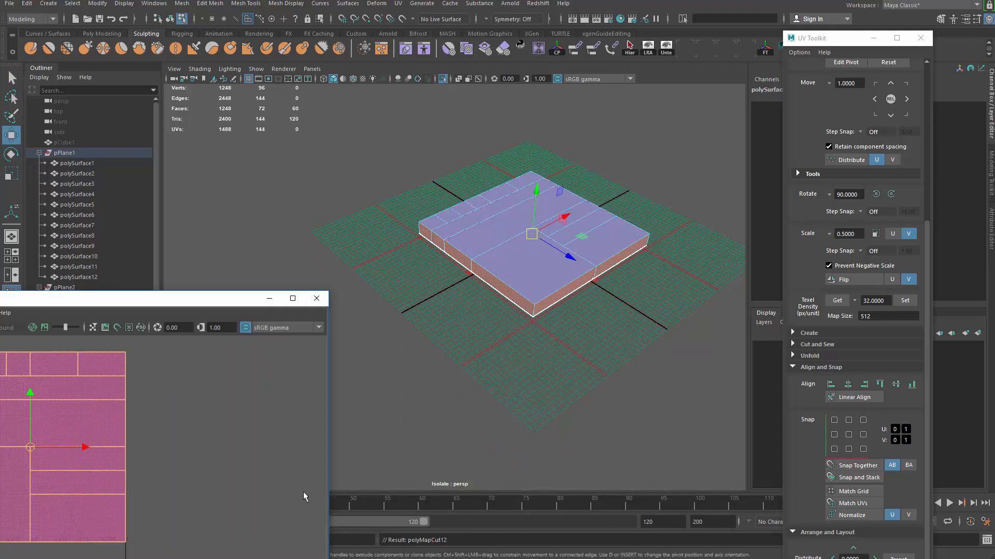
{"action": "middle_click_drag", "start_coordinate": [331, 461], "coordinate": [404, 457]}
{"action": "scroll", "coordinate": [299, 453], "scroll_direction": "down", "scroll_amount": 3}
{"action": "middle_click_drag", "start_coordinate": [289, 452], "coordinate": [250, 397], "text": "alt"}
{"action": "scroll", "coordinate": [155, 445], "scroll_direction": "down", "scroll_amount": 1}
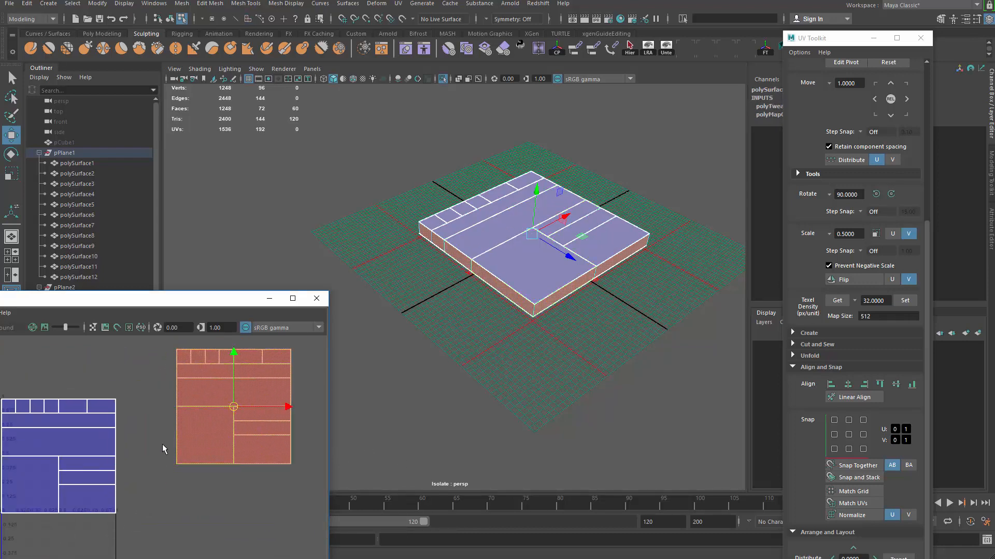
- Close the UV Editor, return to object selection and select all twelve unbeveled tiles of the pPlane1 group
{"action": "middle_click_drag", "start_coordinate": [553, 349], "coordinate": [554, 401], "text": "alt"}
{"action": "scroll", "coordinate": [555, 402], "scroll_direction": "up", "scroll_amount": 3}
{"action": "left_click_drag", "start_coordinate": [555, 402], "coordinate": [542, 383], "text": "alt"}
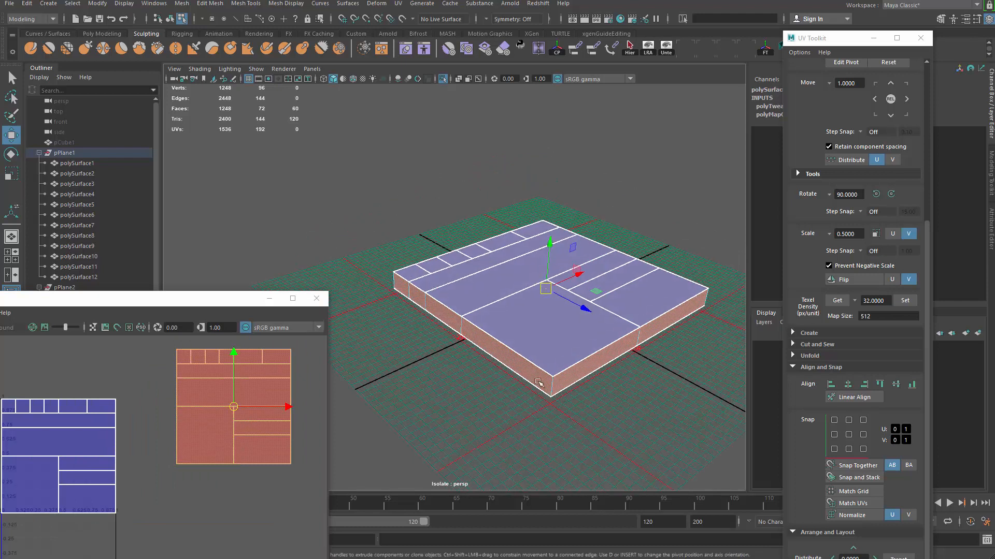
{"action": "middle_click_drag", "start_coordinate": [506, 358], "coordinate": [476, 365], "text": "alt"}
{"action": "scroll", "coordinate": [108, 476], "scroll_direction": "up", "scroll_amount": 6}
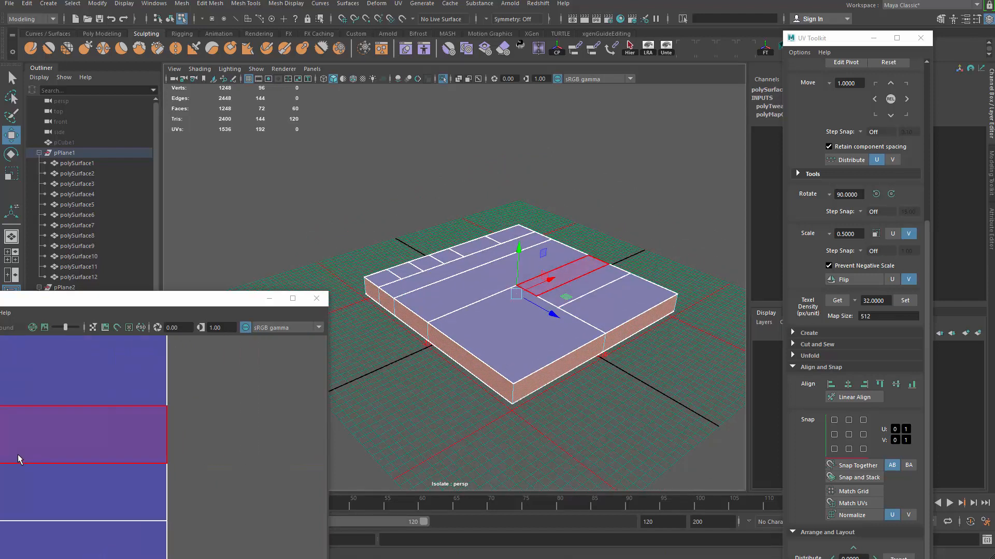
{"action": "middle_click_drag", "start_coordinate": [426, 342], "coordinate": [426, 387], "text": "alt"}
{"action": "left_click", "coordinate": [321, 303]}
{"action": "key", "text": "q"}
{"action": "right_click_drag", "start_coordinate": [537, 353], "coordinate": [595, 254]}
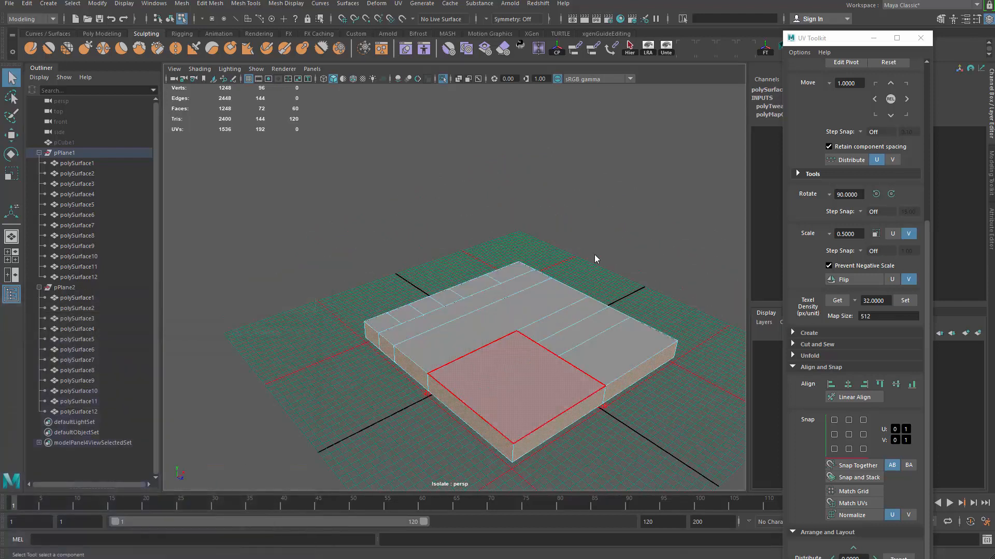
{"action": "left_click_drag", "start_coordinate": [596, 251], "coordinate": [392, 431]}
- Combine the twelve unbeveled tiles into one mesh and delete its construction history
{"action": "scroll", "coordinate": [397, 358], "scroll_direction": "down", "scroll_amount": 2}
{"action": "mouse_move", "coordinate": [398, 347]}
{"action": "left_mouse_down", "text": "alt"}
{"action": "mouse_move", "coordinate": [384, 359]}
{"action": "mouse_move", "coordinate": [397, 359]}
{"action": "left_mouse_up", "text": "alt"}
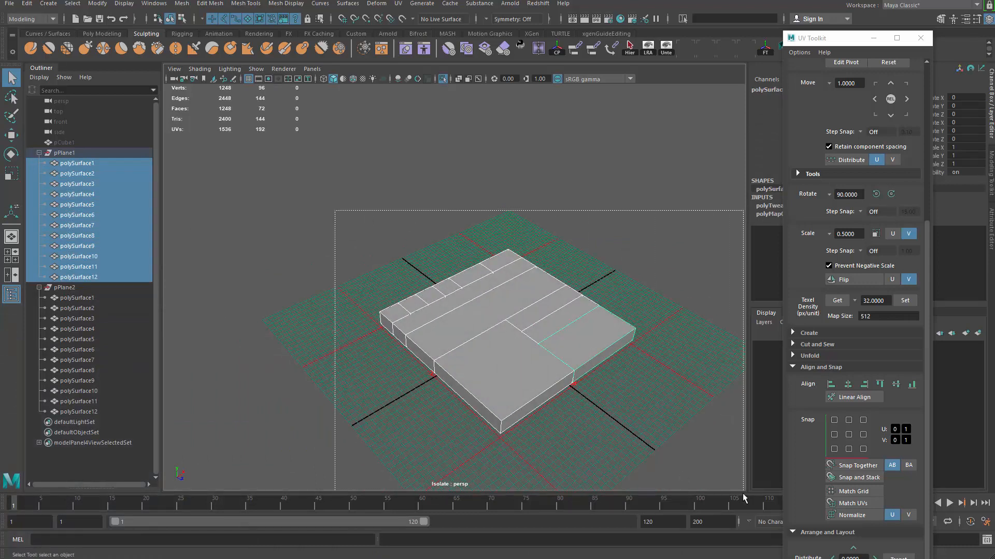
{"action": "right_click_drag", "start_coordinate": [449, 177], "coordinate": [455, 362], "text": "shift"}
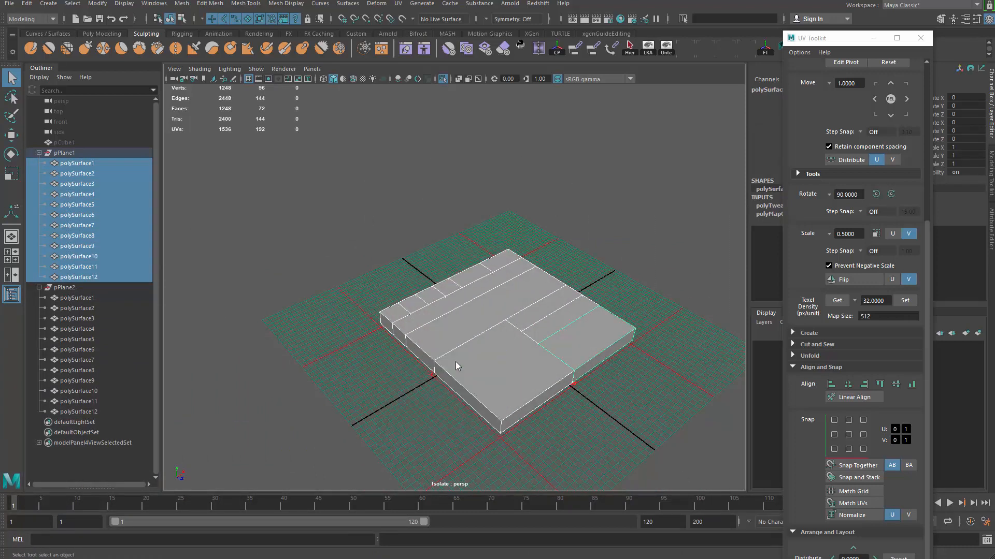
{"action": "key", "text": "alt+shift+d"}
- End the isolated view, combine the twelve beveled tiles of the pPlane2 group into one mesh and delete its history
{"action": "left_click_drag", "start_coordinate": [80, 276], "coordinate": [93, 173]}
{"action": "left_click", "coordinate": [89, 160], "text": "shift"}
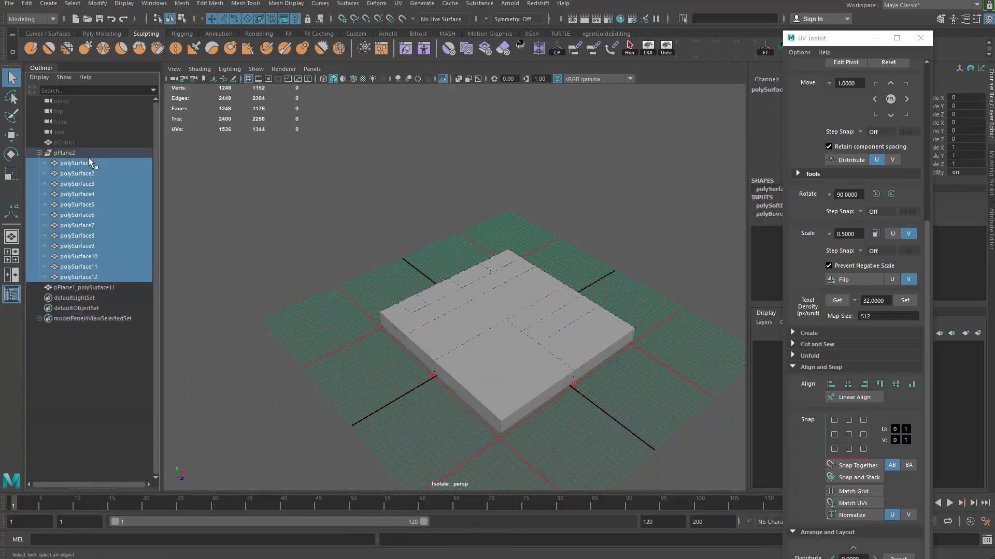
{"action": "key", "text": "ctrl+1"}
{"action": "left_click_drag", "start_coordinate": [467, 305], "coordinate": [498, 324], "text": "alt"}
{"action": "scroll", "coordinate": [499, 324], "scroll_direction": "up", "scroll_amount": 1}
{"action": "scroll", "coordinate": [498, 324], "scroll_direction": "up", "scroll_amount": 2}
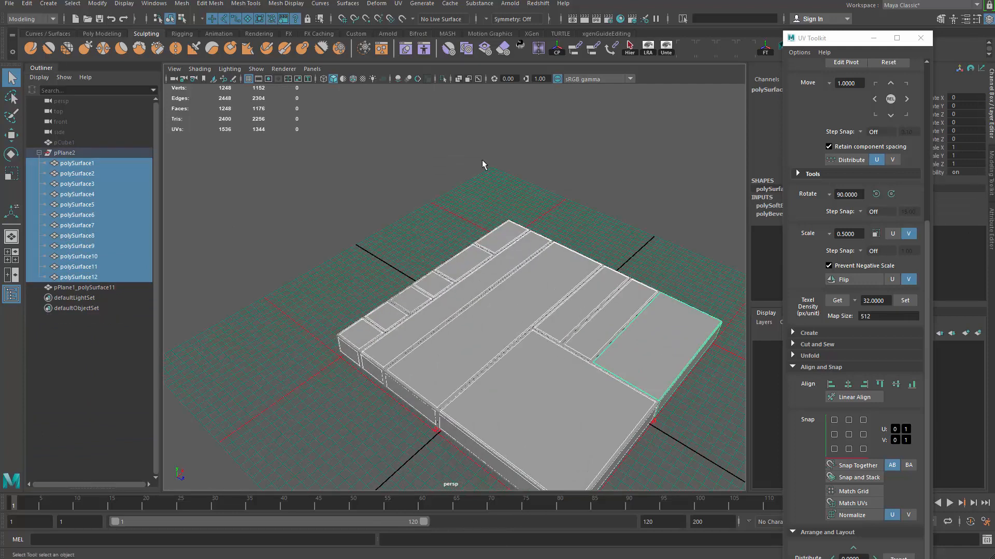
{"action": "right_click_drag", "start_coordinate": [482, 160], "coordinate": [472, 348], "text": "shift"}
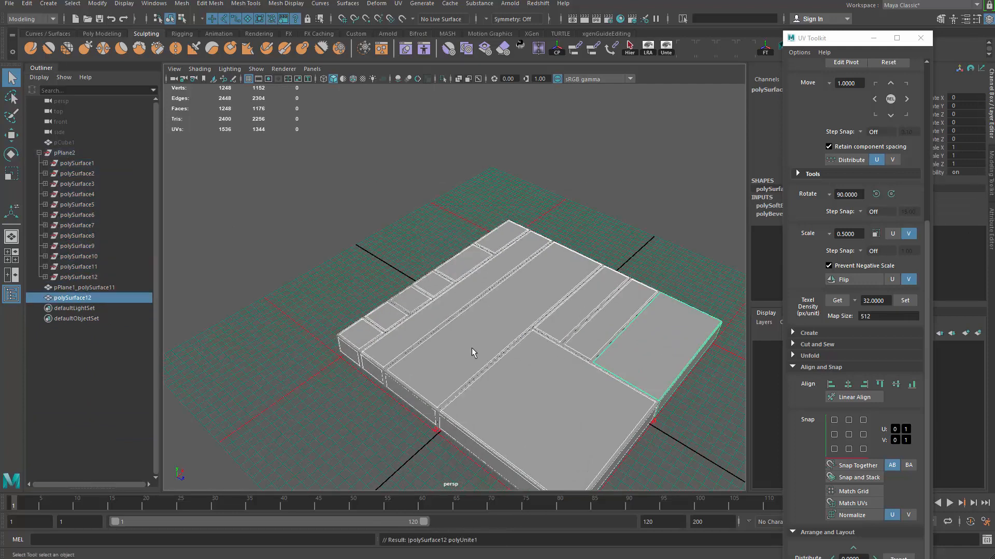
{"action": "left_click_drag", "start_coordinate": [372, 278], "coordinate": [280, 246], "text": "alt"}
{"action": "key", "text": "alt+shift+d"}
- Export only the combined unbeveled mesh, pPlane1_polySurface11, as an OBJ file named bevel_trim_sheet_low
{"action": "left_click_drag", "start_coordinate": [92, 154], "coordinate": [94, 168]}
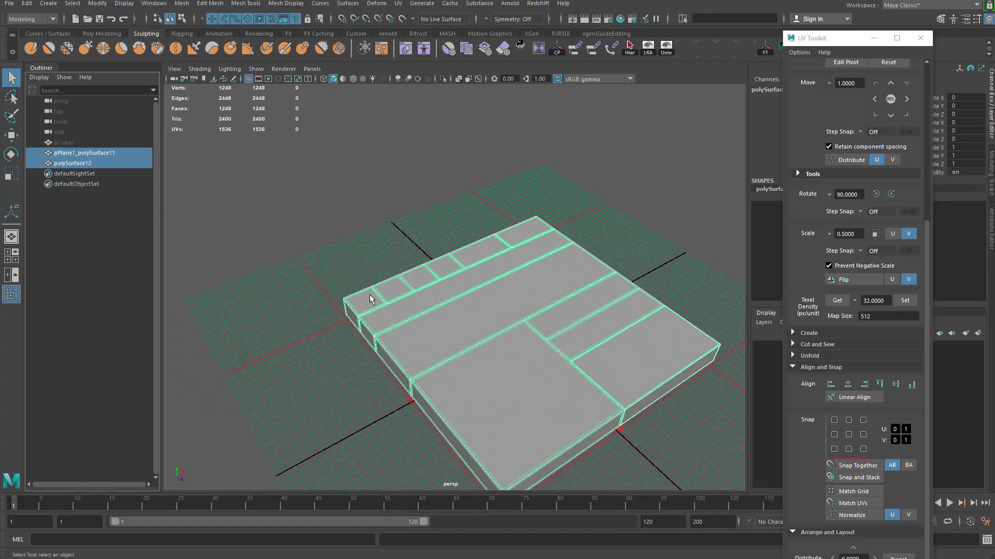
{"action": "left_click_drag", "start_coordinate": [369, 295], "coordinate": [317, 291], "text": "alt"}
{"action": "left_click", "coordinate": [300, 255]}
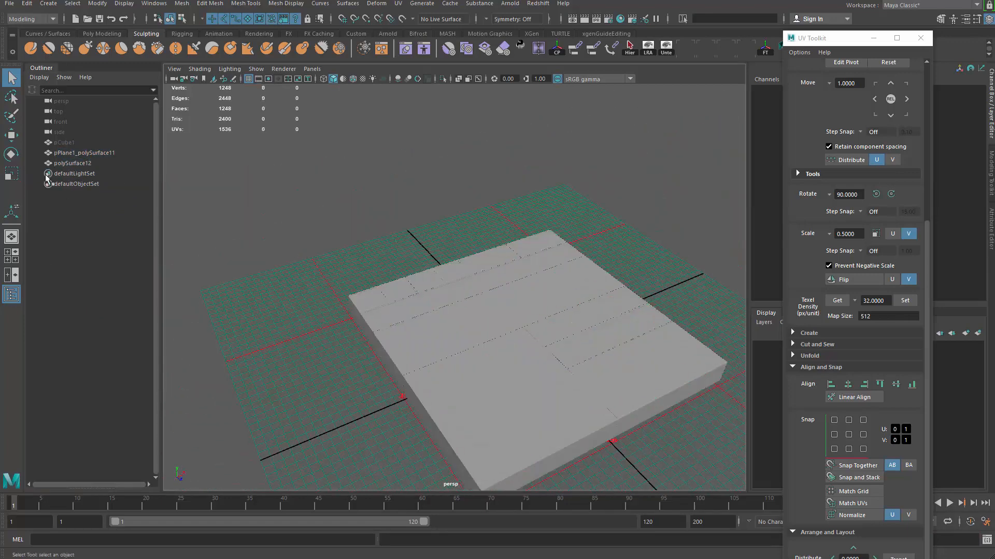
{"action": "left_click", "coordinate": [58, 164]}
{"action": "left_click", "coordinate": [63, 154]}
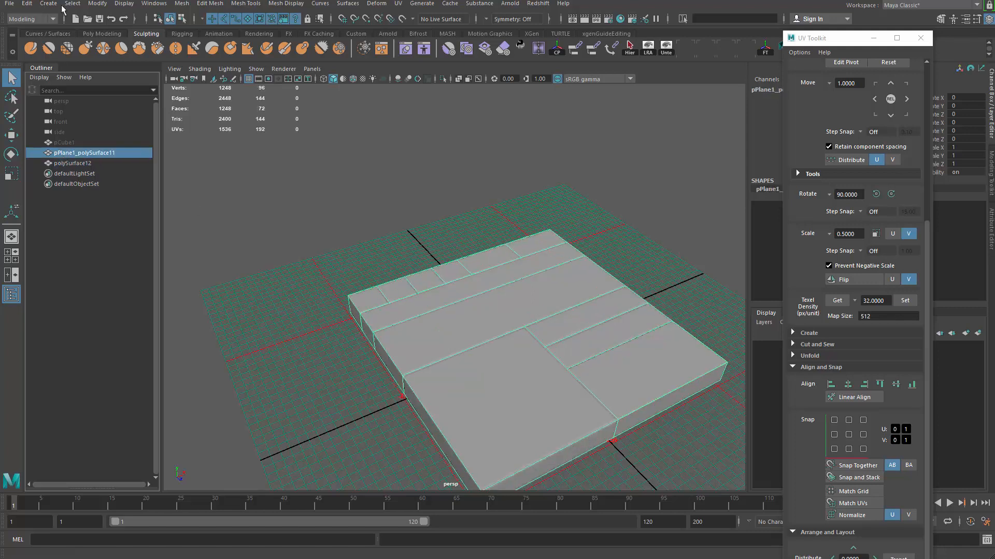
{"action": "left_click", "coordinate": [10, 4]}
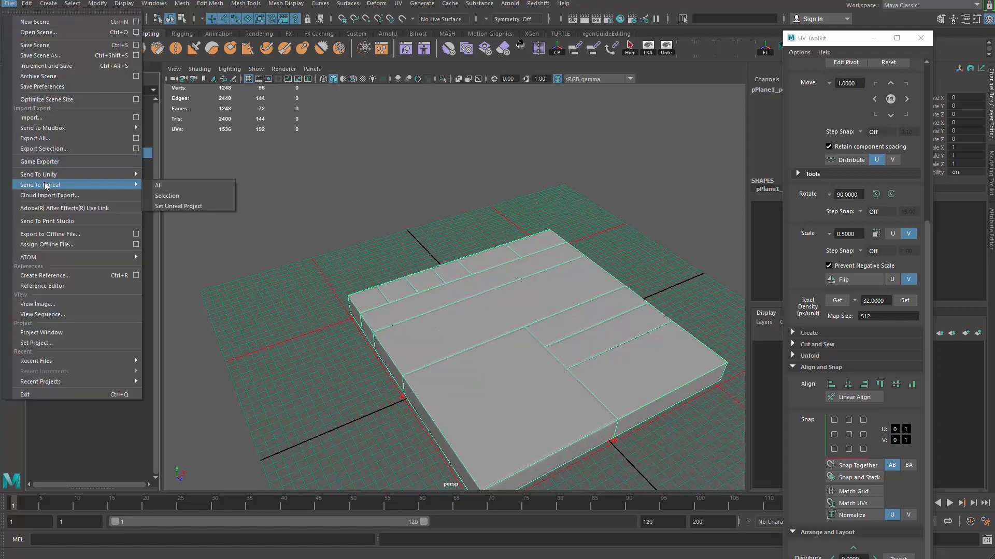
{"action": "left_click", "coordinate": [51, 149]}
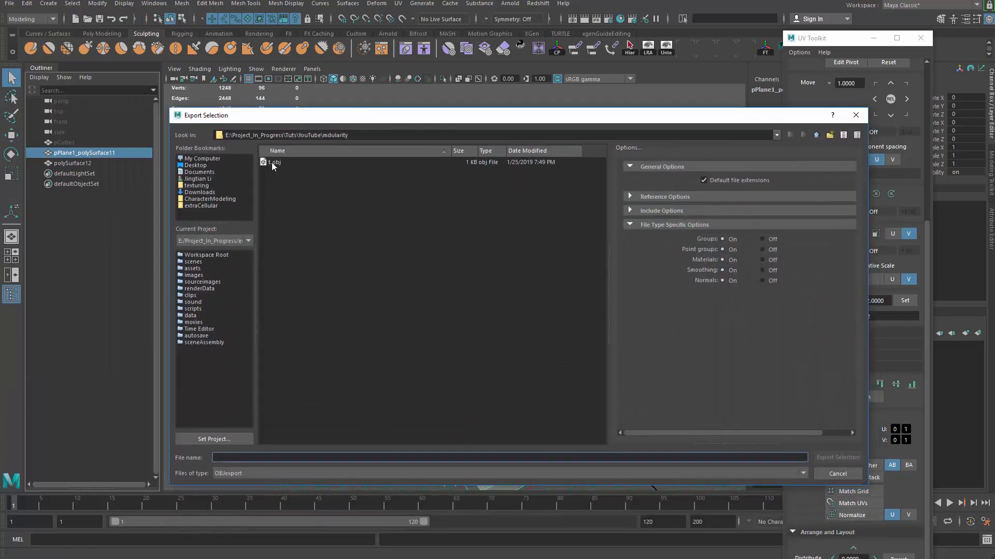
{"action": "left_click", "coordinate": [271, 163]}
{"action": "left_click", "coordinate": [229, 457]}
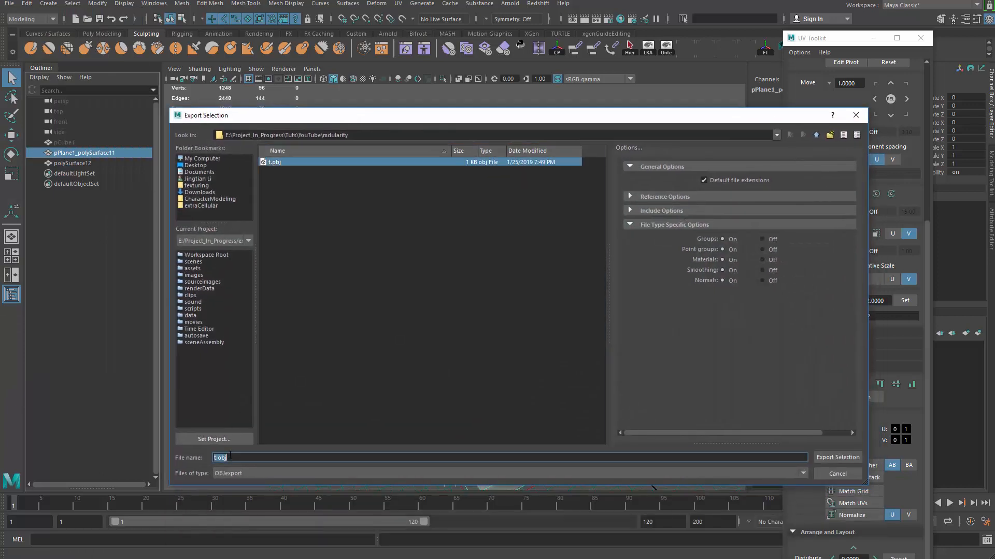
{"action": "type", "text": "bevel_trim_sheet_low"}
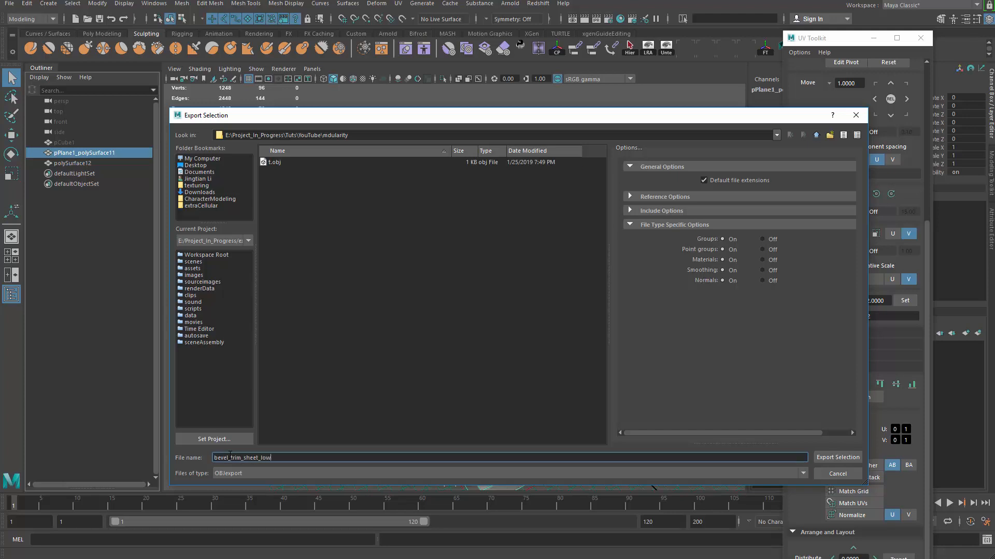
{"action": "key", "text": "Return"}
- Export the combined beveled mesh, polySurface12, as bevel_trim_sheet_high.obj in the same folder
{"action": "left_click", "coordinate": [89, 166]}
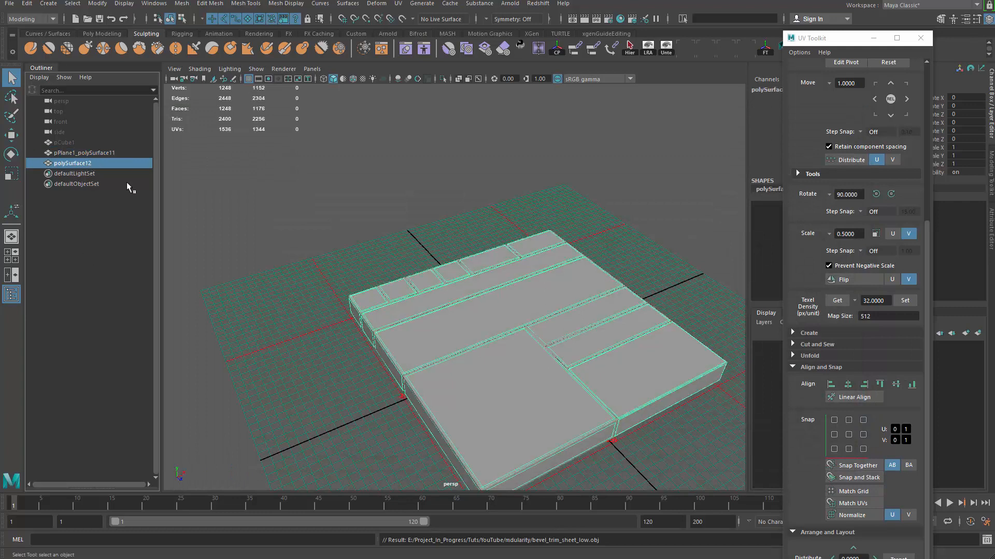
{"action": "left_click_drag", "start_coordinate": [314, 237], "coordinate": [335, 252], "text": "alt"}
{"action": "key", "text": "ctrl+shift+e"}
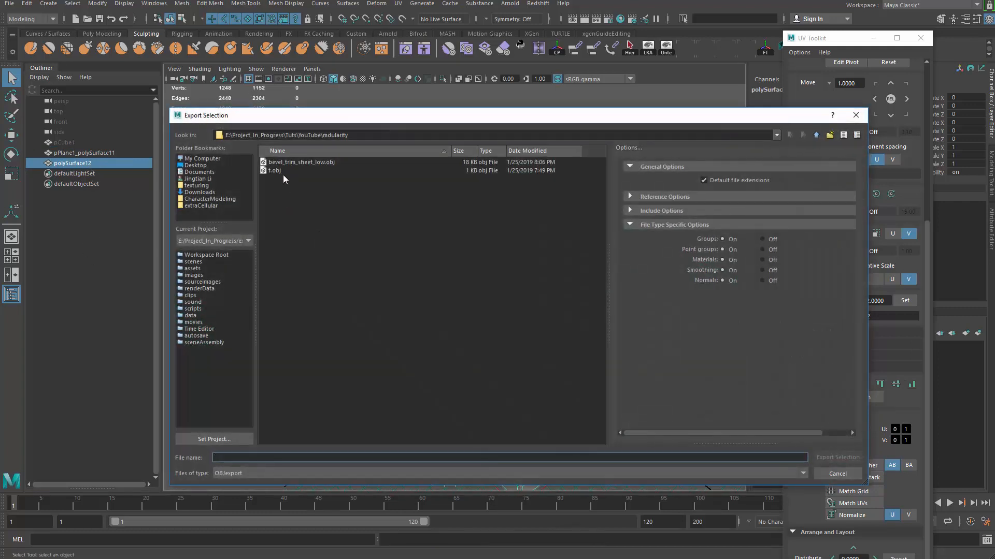
{"action": "left_click", "coordinate": [271, 458]}
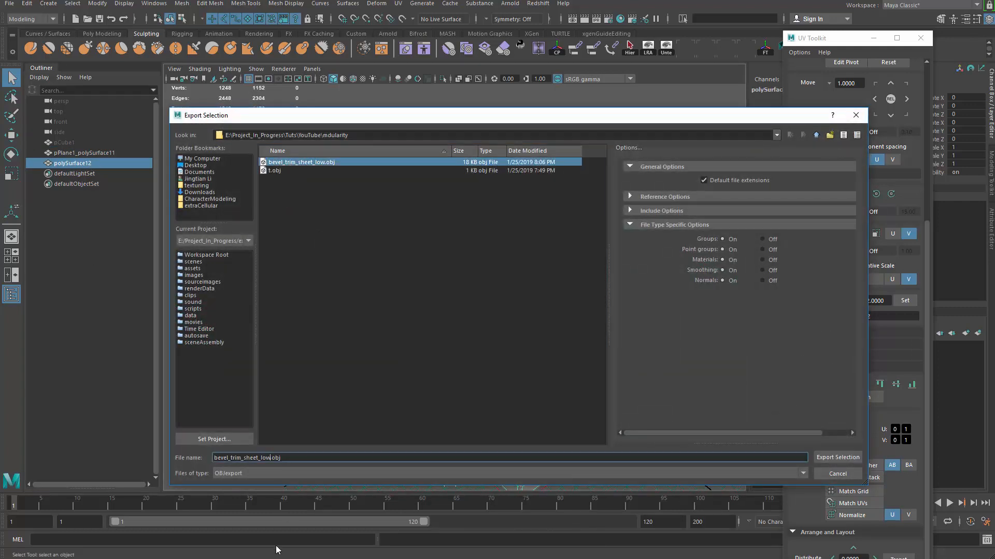
{"action": "key", "text": "BackSpace"}
{"action": "key", "text": "BackSpace"}
{"action": "key", "text": "BackSpace"}
{"action": "type", "text": "high"}
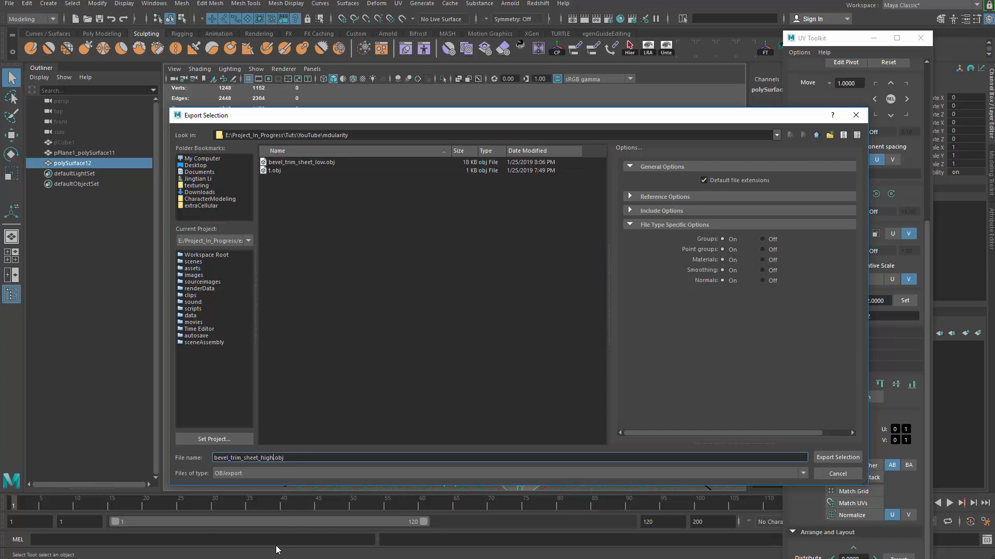
{"action": "key", "text": "Return"}
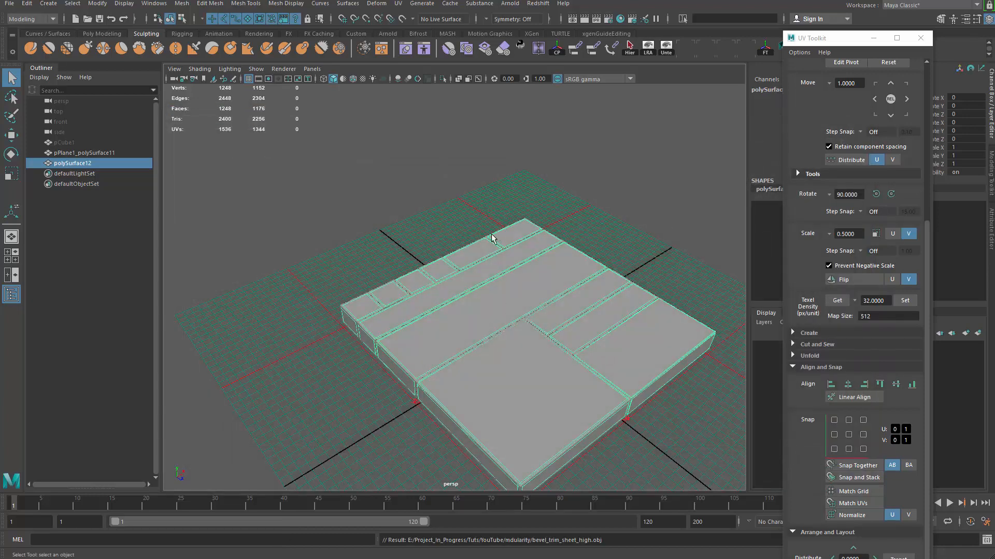
- Try moving the combined beveled mesh away from the unbeveled one, and undo the move
{"action": "middle_click_drag", "start_coordinate": [491, 237], "coordinate": [471, 180], "text": "alt"}
{"action": "key", "text": "w"}
{"action": "left_click_drag", "start_coordinate": [500, 269], "coordinate": [525, 223]}
{"action": "key", "text": "ctrl+z"}
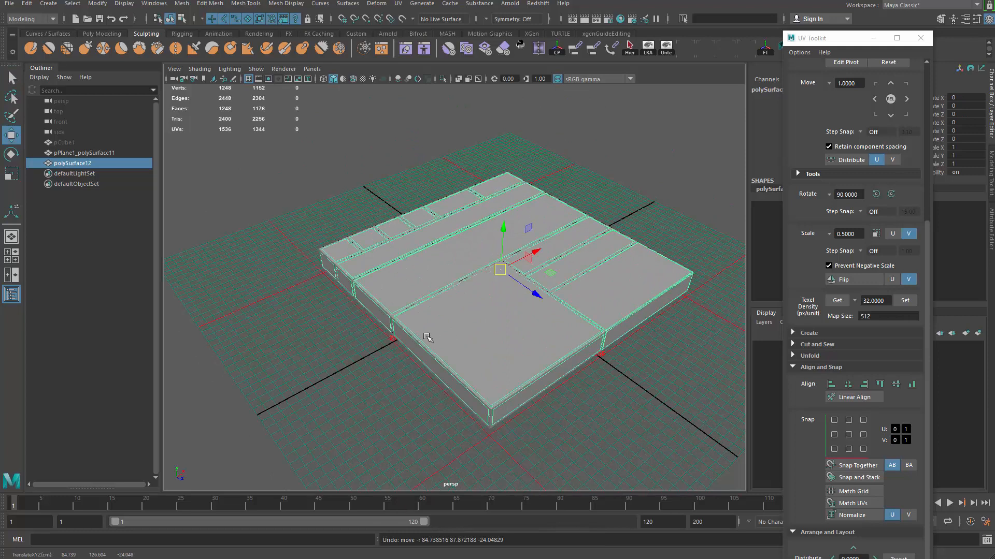
- Compare the overlapping beveled and unbeveled floor meshes by selecting each of them in turn
{"action": "key", "text": "q"}
{"action": "left_click", "coordinate": [459, 329]}
{"action": "left_click_drag", "start_coordinate": [540, 294], "coordinate": [474, 290], "text": "alt"}
{"action": "mouse_move", "coordinate": [474, 290]}
{"action": "right_mouse_down", "text": "alt"}
{"action": "mouse_move", "coordinate": [351, 284]}
{"action": "mouse_move", "coordinate": [467, 305]}
{"action": "right_mouse_up", "text": "alt"}
{"action": "left_click_drag", "start_coordinate": [467, 305], "coordinate": [458, 301], "text": "alt"}
{"action": "left_click", "coordinate": [94, 165]}
{"action": "left_click", "coordinate": [99, 150]}
{"action": "left_click", "coordinate": [100, 160]}
{"action": "left_click", "coordinate": [98, 144]}
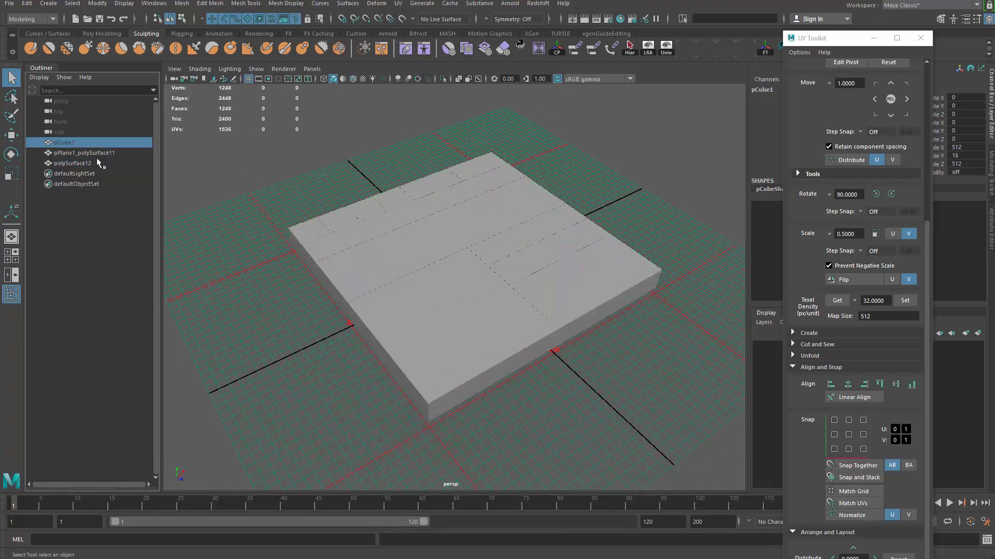
- Separate both the unbeveled and the beveled combined meshes back into individual tiles
{"action": "left_click", "coordinate": [90, 154]}
{"action": "left_click", "coordinate": [89, 161], "text": "shift"}
{"action": "right_click_drag", "start_coordinate": [343, 169], "coordinate": [346, 347], "text": "shift"}
{"action": "left_click_drag", "start_coordinate": [375, 346], "coordinate": [369, 349], "text": "alt"}
{"action": "middle_click_drag", "start_coordinate": [369, 348], "coordinate": [321, 321], "text": "alt"}
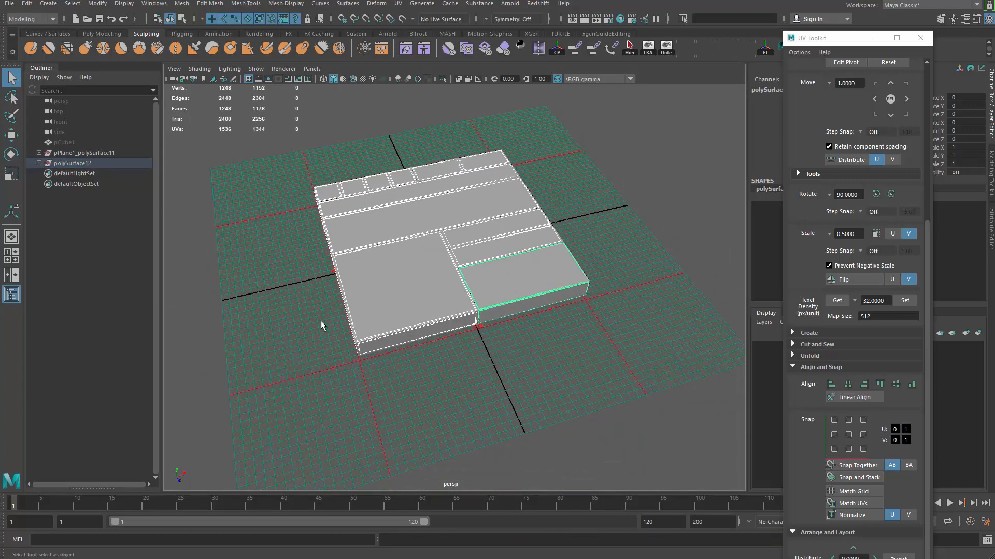
{"action": "right_click_drag", "start_coordinate": [321, 321], "coordinate": [459, 402], "text": "alt"}
{"action": "left_click", "coordinate": [459, 402]}
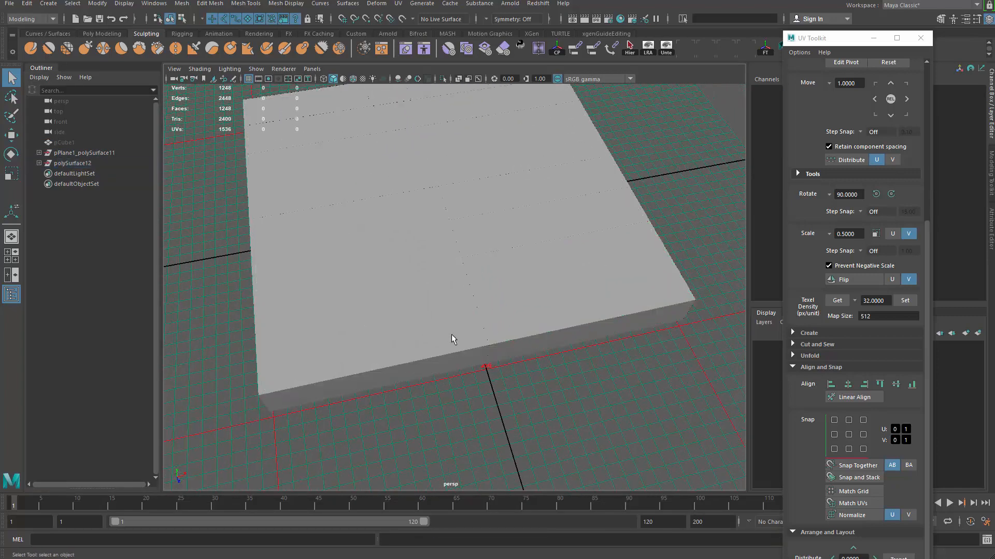
{"action": "left_click", "coordinate": [452, 336]}
{"action": "right_click_drag", "start_coordinate": [451, 335], "coordinate": [344, 353], "text": "alt"}
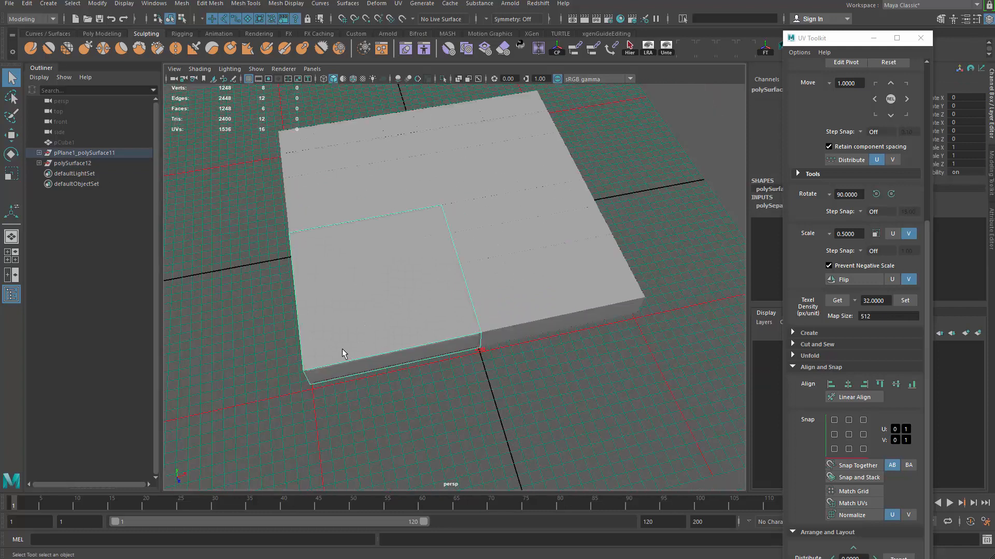
- Select the large square tile together with its overlapping beveled counterpart and move the pair away from the floor's front corner
{"action": "middle_click_drag", "start_coordinate": [344, 352], "coordinate": [406, 332], "text": "alt"}
{"action": "left_click", "coordinate": [332, 385]}
{"action": "left_click_drag", "start_coordinate": [332, 386], "coordinate": [442, 351]}
{"action": "key", "text": "w"}
{"action": "left_click_drag", "start_coordinate": [497, 209], "coordinate": [268, 346]}
- Move the three rectangular tiles beside the removed square outward one by one, each together with its beveled counterpart
{"action": "left_click_drag", "start_coordinate": [475, 297], "coordinate": [606, 384]}
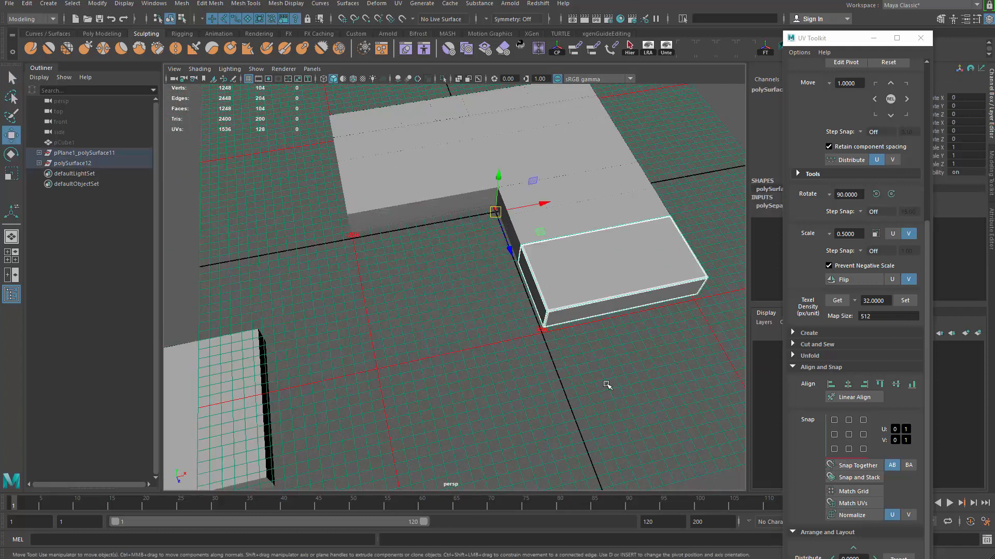
{"action": "middle_click_drag", "start_coordinate": [606, 383], "coordinate": [750, 542]}
{"action": "middle_click_drag", "start_coordinate": [542, 333], "coordinate": [402, 396], "text": "alt"}
{"action": "left_click_drag", "start_coordinate": [501, 282], "coordinate": [626, 356]}
{"action": "middle_click_drag", "start_coordinate": [626, 356], "coordinate": [929, 414]}
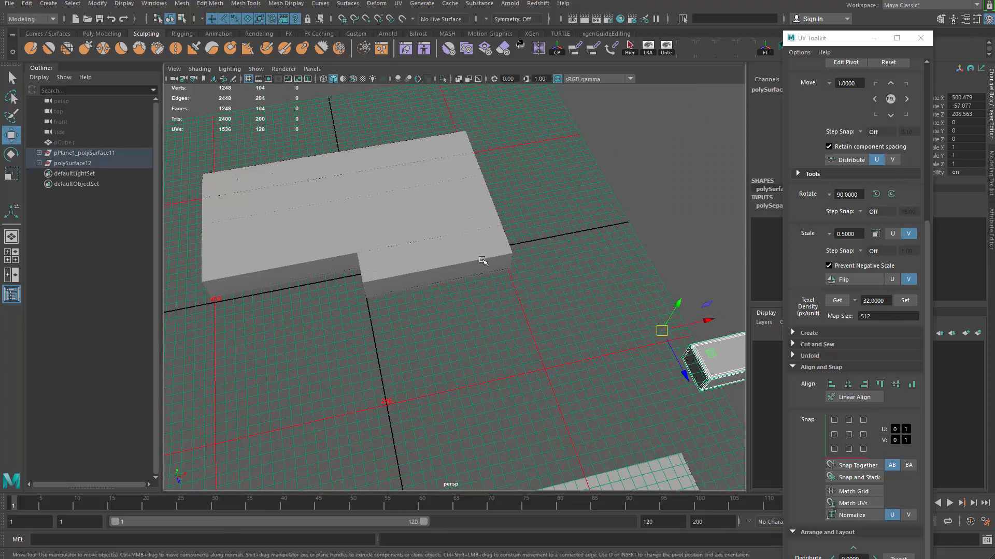
{"action": "left_click", "coordinate": [484, 264]}
{"action": "middle_click_drag", "start_coordinate": [484, 263], "coordinate": [693, 223]}
- Move the two full-width strip tiles forward to separate positions, each together with its beveled counterpart
{"action": "left_click", "coordinate": [288, 252]}
{"action": "middle_click_drag", "start_coordinate": [304, 302], "coordinate": [390, 493]}
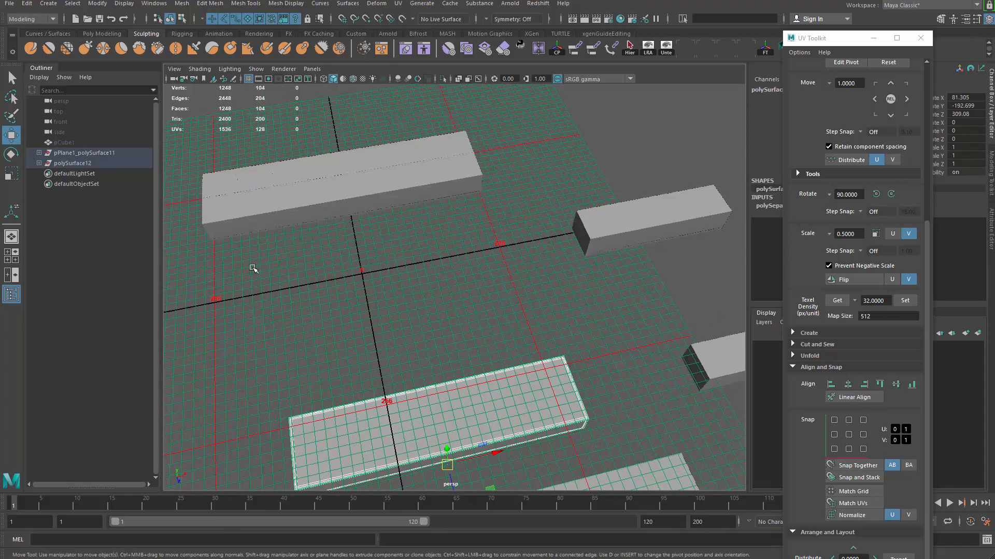
{"action": "middle_click_drag", "start_coordinate": [253, 269], "coordinate": [372, 289], "text": "alt"}
{"action": "left_click_drag", "start_coordinate": [384, 220], "coordinate": [422, 277]}
{"action": "middle_click_drag", "start_coordinate": [421, 313], "coordinate": [450, 416]}
- Spread three small square tiles of the back row outward, each together with its beveled counterpart
{"action": "left_click_drag", "start_coordinate": [302, 171], "coordinate": [323, 228]}
{"action": "middle_click_drag", "start_coordinate": [267, 232], "coordinate": [103, 243]}
{"action": "left_click_drag", "start_coordinate": [328, 171], "coordinate": [358, 223]}
{"action": "middle_click_drag", "start_coordinate": [358, 222], "coordinate": [242, 187]}
{"action": "left_click_drag", "start_coordinate": [364, 148], "coordinate": [406, 218]}
{"action": "middle_click_drag", "start_coordinate": [400, 210], "coordinate": [287, 99]}
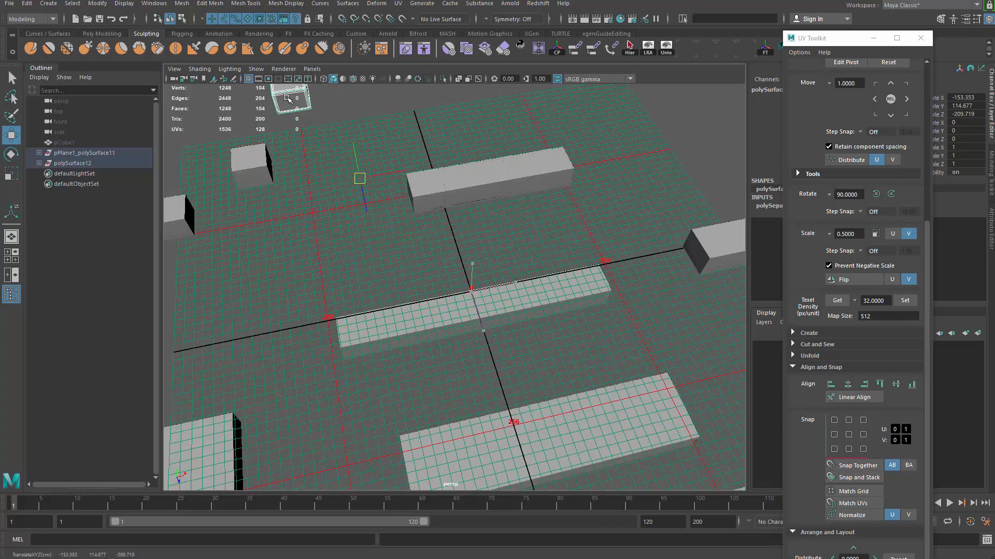
- Spread the back row's two longer tiles and last small square tile apart with their beveled counterparts, and clear the selection
{"action": "left_click_drag", "start_coordinate": [496, 140], "coordinate": [539, 164]}
{"action": "middle_click_drag", "start_coordinate": [539, 164], "coordinate": [671, 115]}
{"action": "left_click", "coordinate": [559, 115]}
{"action": "left_click_drag", "start_coordinate": [551, 113], "coordinate": [582, 154]}
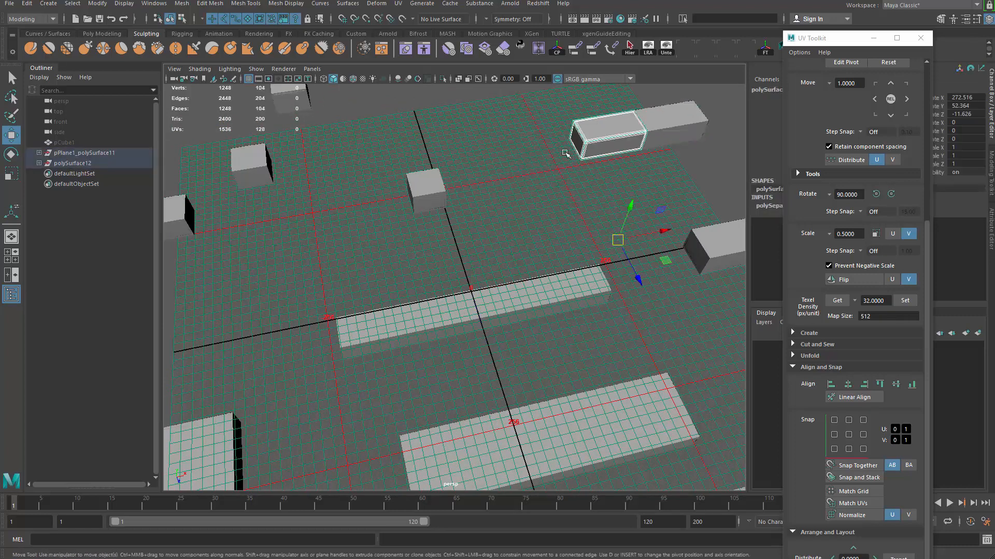
{"action": "middle_click_drag", "start_coordinate": [565, 153], "coordinate": [429, 93]}
{"action": "left_click_drag", "start_coordinate": [384, 149], "coordinate": [456, 240]}
{"action": "left_click_drag", "start_coordinate": [471, 292], "coordinate": [441, 275]}
{"action": "scroll", "coordinate": [467, 267], "scroll_direction": "down", "scroll_amount": 6}
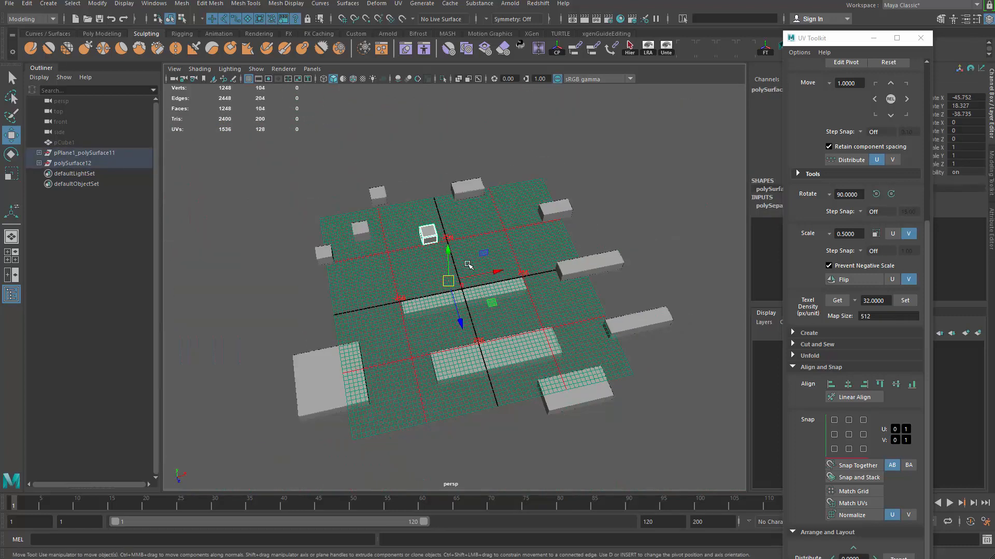
{"action": "middle_click_drag", "start_coordinate": [435, 284], "coordinate": [415, 254], "text": "alt"}
{"action": "left_click_drag", "start_coordinate": [415, 253], "coordinate": [432, 257], "text": "alt"}
{"action": "scroll", "coordinate": [507, 367], "scroll_direction": "up", "scroll_amount": 3}
{"action": "left_click", "coordinate": [507, 366]}
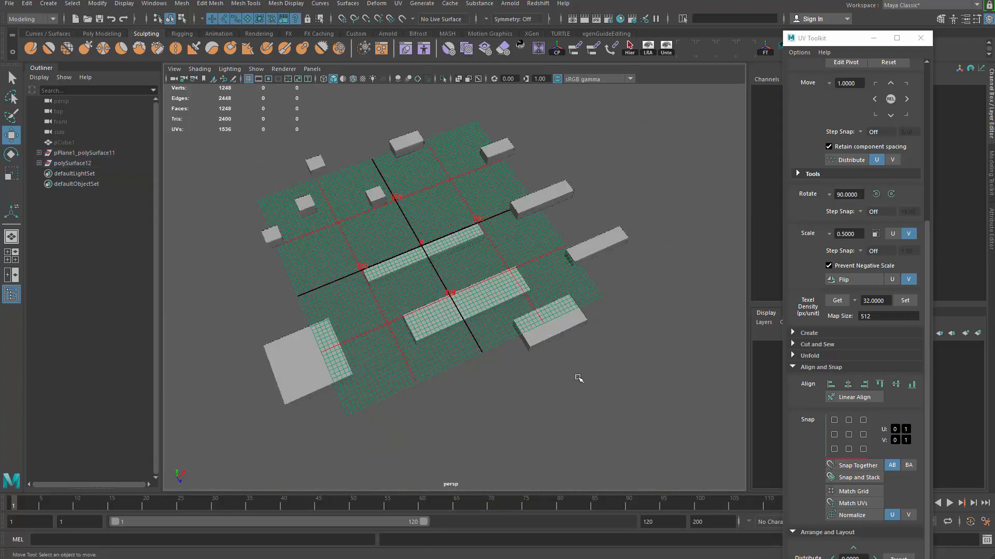
- Move the remaining large rectangular tile outward together with its beveled counterpart, and clear the selection
{"action": "left_click_drag", "start_coordinate": [578, 378], "coordinate": [542, 344]}
{"action": "left_click_drag", "start_coordinate": [493, 299], "coordinate": [526, 331]}
{"action": "left_click", "coordinate": [473, 161]}
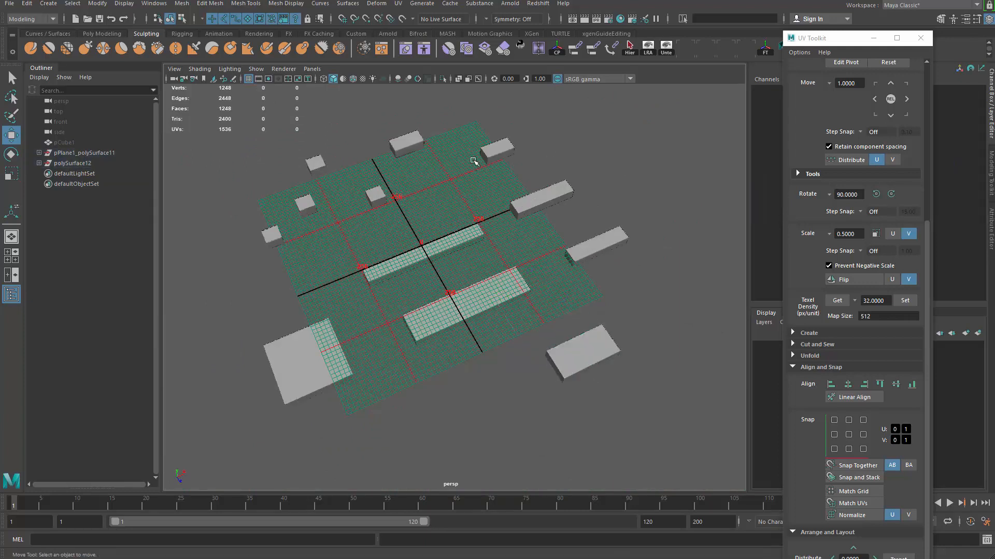
- Inspect the UV layout of the spread-out tiles and of the low-poly group in the UV Editor, and close the editor
{"action": "left_click", "coordinate": [397, 4]}
{"action": "left_click", "coordinate": [412, 21]}
{"action": "left_click_drag", "start_coordinate": [226, 309], "coordinate": [585, 213]}
{"action": "left_click", "coordinate": [98, 153]}
{"action": "scroll", "coordinate": [378, 355], "scroll_direction": "down", "scroll_amount": 6}
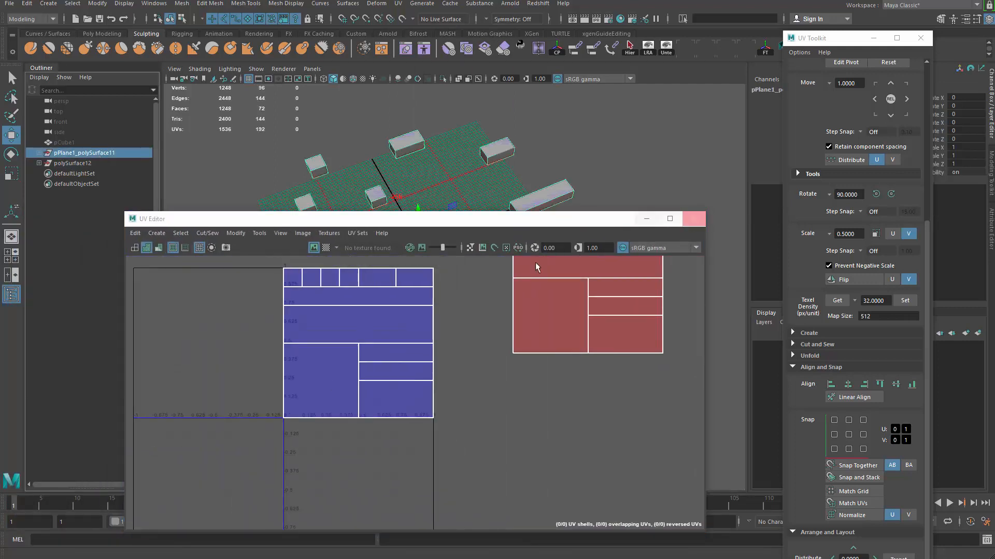
{"action": "left_click", "coordinate": [694, 220]}
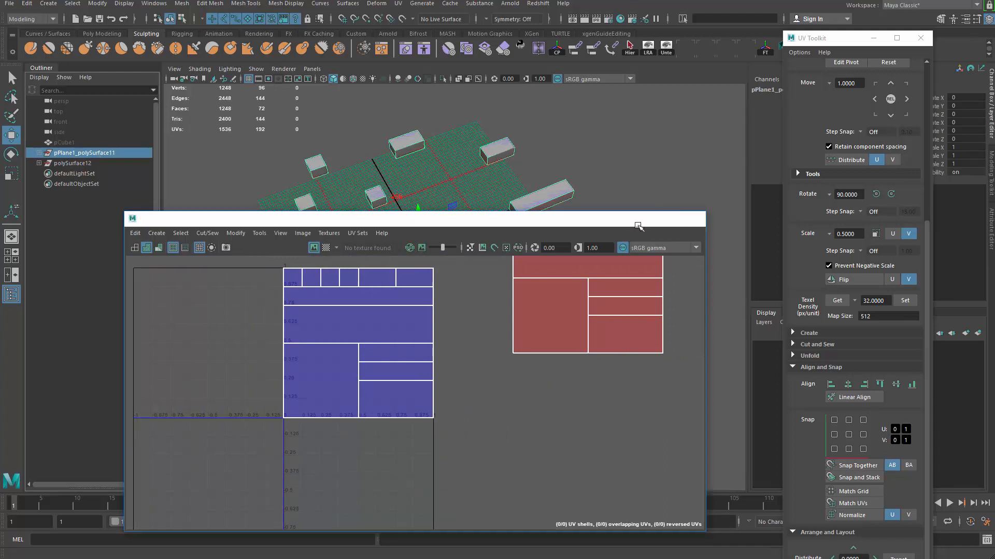
- Combine the beveled high-poly tiles in the polySurface12 group into one mesh and delete its construction history
{"action": "scroll", "coordinate": [407, 251], "scroll_direction": "up", "scroll_amount": 4}
{"action": "right_click_drag", "start_coordinate": [387, 282], "coordinate": [93, 178], "text": "alt"}
{"action": "left_click", "coordinate": [89, 163]}
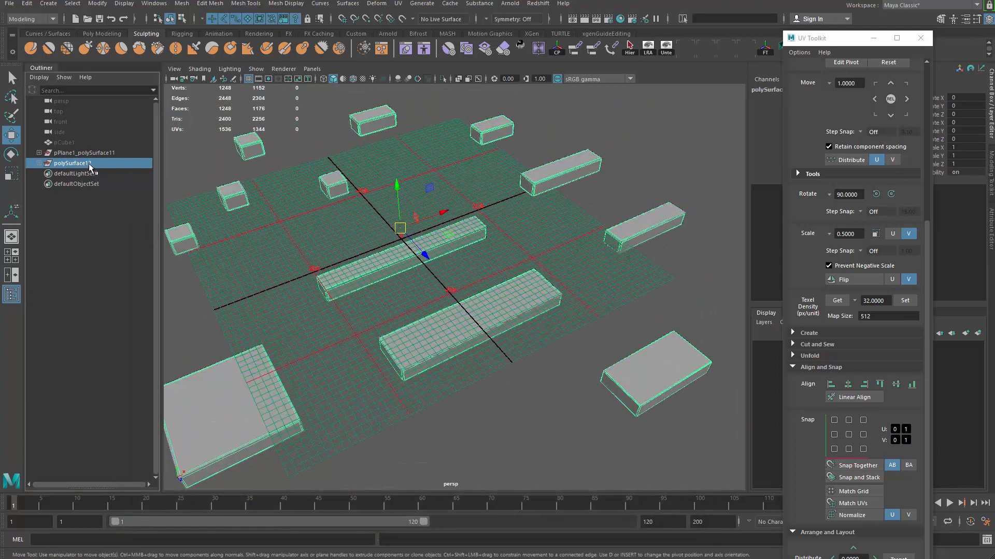
{"action": "right_click_drag", "start_coordinate": [418, 181], "coordinate": [412, 369], "text": "shift"}
{"action": "left_click_drag", "start_coordinate": [412, 368], "coordinate": [381, 297], "text": "alt"}
{"action": "middle_click_drag", "start_coordinate": [381, 296], "coordinate": [425, 301], "text": "alt"}
{"action": "key", "text": "alt+shift+d"}
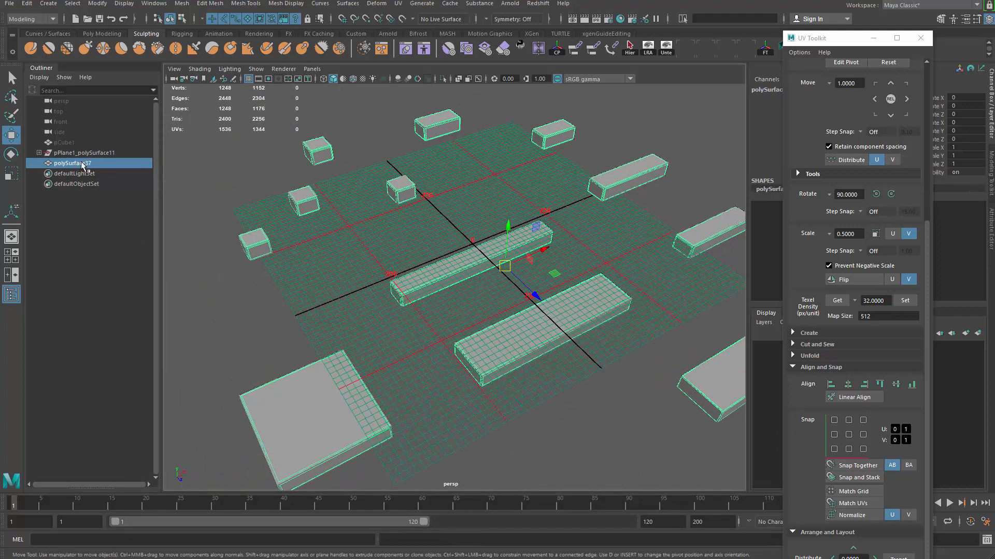
- Combine the low-poly tiles in the pPlane1_polySurface11 group into one mesh and delete its construction history
{"action": "left_click", "coordinate": [91, 152]}
{"action": "right_click_drag", "start_coordinate": [493, 195], "coordinate": [495, 384], "text": "shift"}
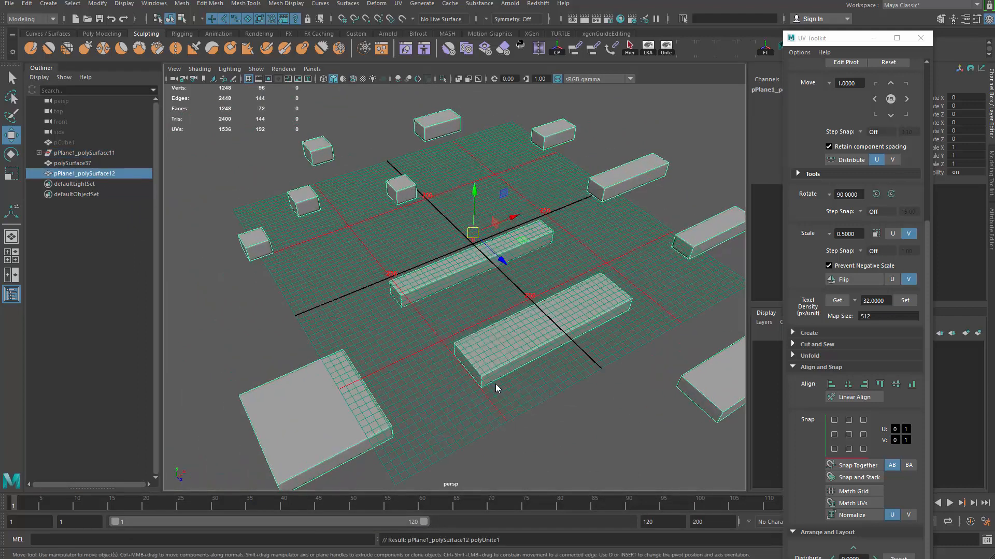
{"action": "key", "text": "alt+shift+d"}
- Examine the combined high-poly mesh's beveled edges up close, toggling isolate select on and off
{"action": "right_click_drag", "start_coordinate": [433, 311], "coordinate": [387, 320], "text": "alt"}
{"action": "left_click", "coordinate": [196, 275]}
{"action": "left_click", "coordinate": [87, 152]}
{"action": "left_click_drag", "start_coordinate": [386, 319], "coordinate": [389, 280], "text": "alt"}
{"action": "middle_click_drag", "start_coordinate": [389, 279], "coordinate": [469, 246], "text": "alt"}
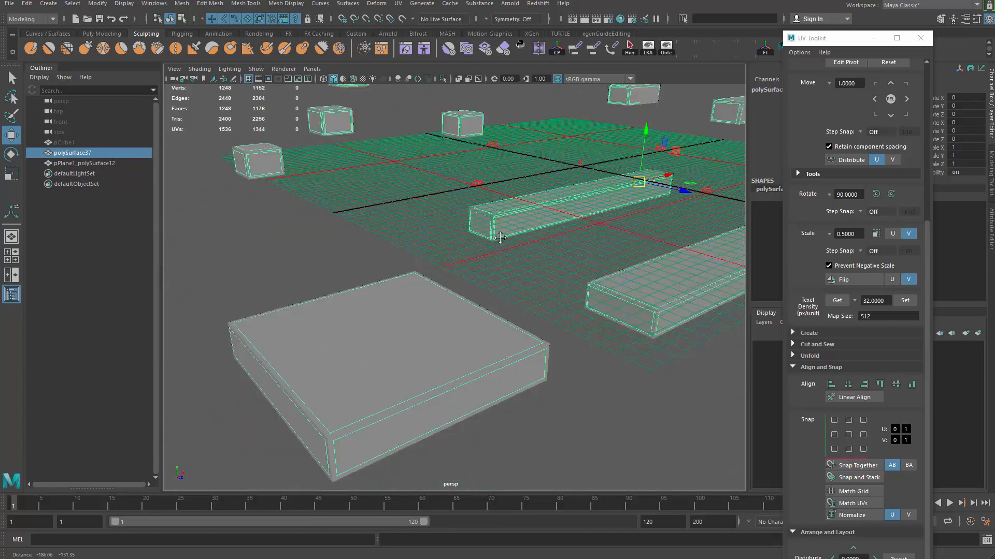
{"action": "right_click_drag", "start_coordinate": [469, 246], "coordinate": [471, 306], "text": "alt"}
{"action": "key", "text": "ctrl+1"}
{"action": "key", "text": "ctrl+1"}
{"action": "key", "text": "ctrl+1"}
{"action": "key", "text": "ctrl+1"}
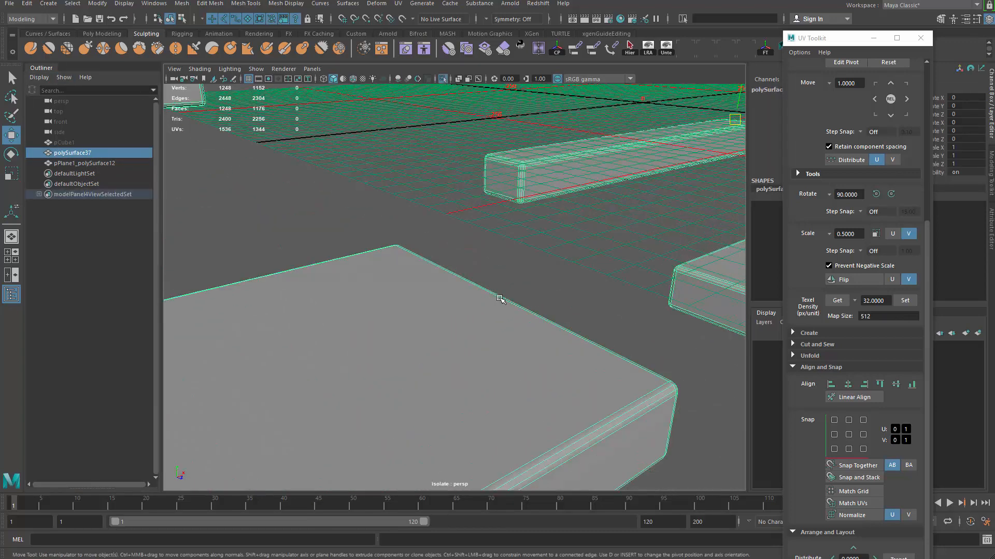
{"action": "right_click_drag", "start_coordinate": [522, 288], "coordinate": [482, 303], "text": "alt"}
{"action": "key", "text": "ctrl+1"}
{"action": "key", "text": "ctrl+1"}
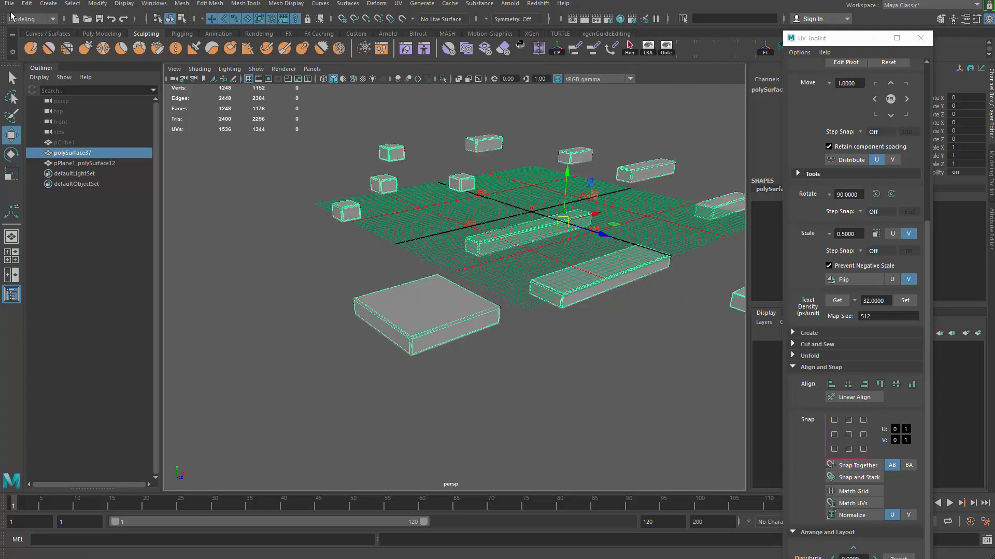
- Export the combined high-poly tiles as an OBJ, replacing the existing bevel_trim_sheet_high.obj
{"action": "left_click", "coordinate": [11, 4]}
{"action": "left_click", "coordinate": [59, 149]}
{"action": "double_click", "coordinate": [322, 161]}
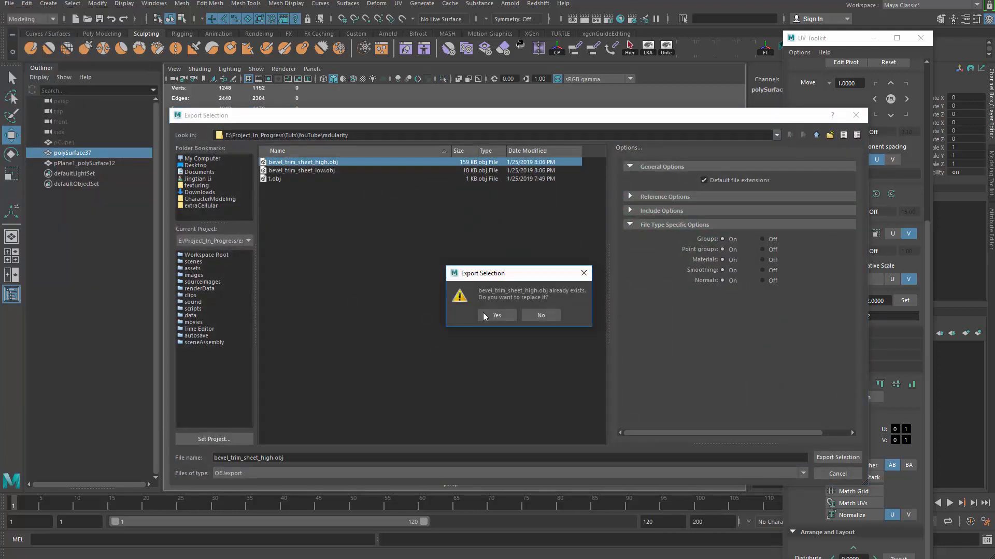
{"action": "left_click", "coordinate": [492, 314]}
- Export the combined low-poly tiles as an OBJ, replacing the existing bevel_trim_sheet_low.obj, and reposition the UV Toolkit window
{"action": "left_click", "coordinate": [55, 164]}
{"action": "middle_click_drag", "start_coordinate": [402, 243], "coordinate": [345, 259], "text": "alt"}
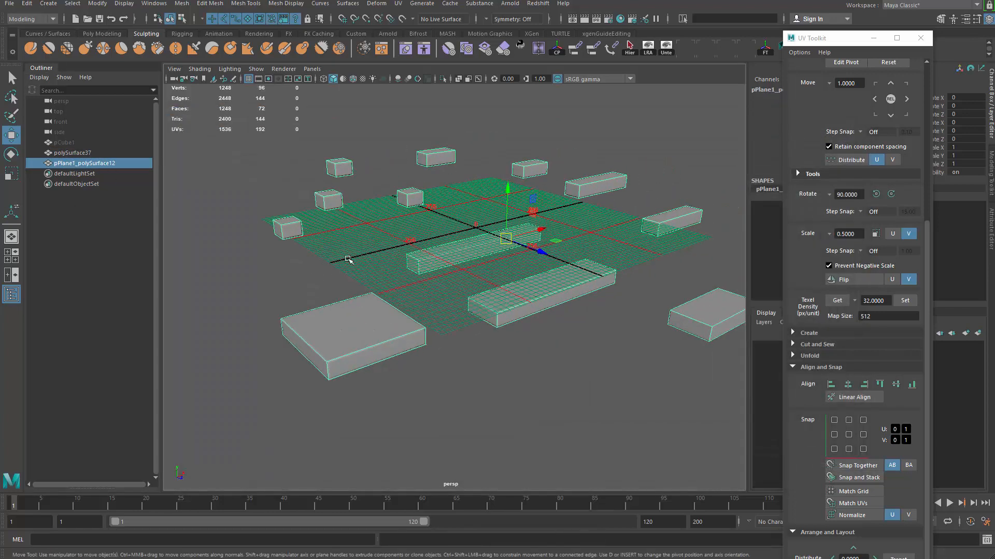
{"action": "key", "text": "g"}
{"action": "double_click", "coordinate": [302, 172]}
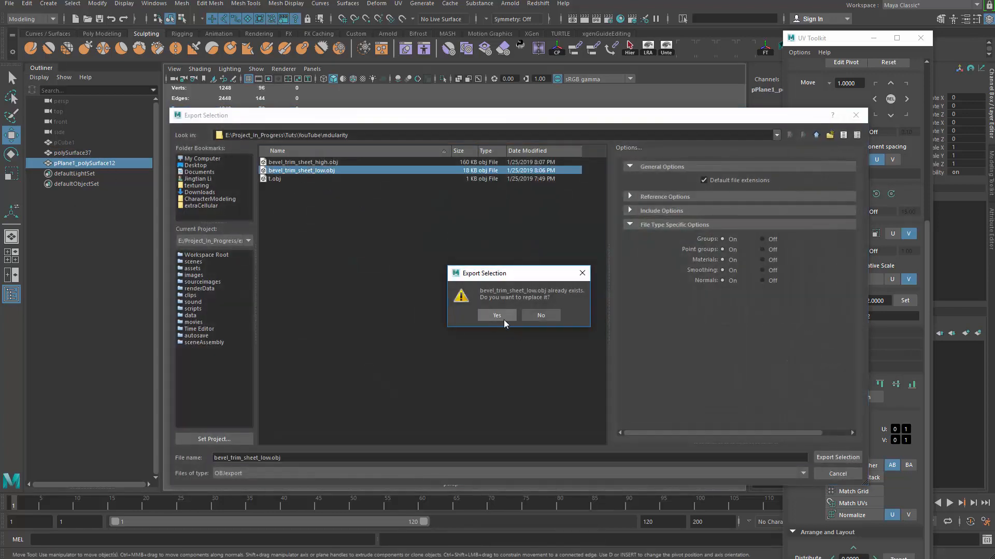
{"action": "left_click", "coordinate": [504, 317]}
{"action": "scroll", "coordinate": [522, 267], "scroll_direction": "down", "scroll_amount": 3}
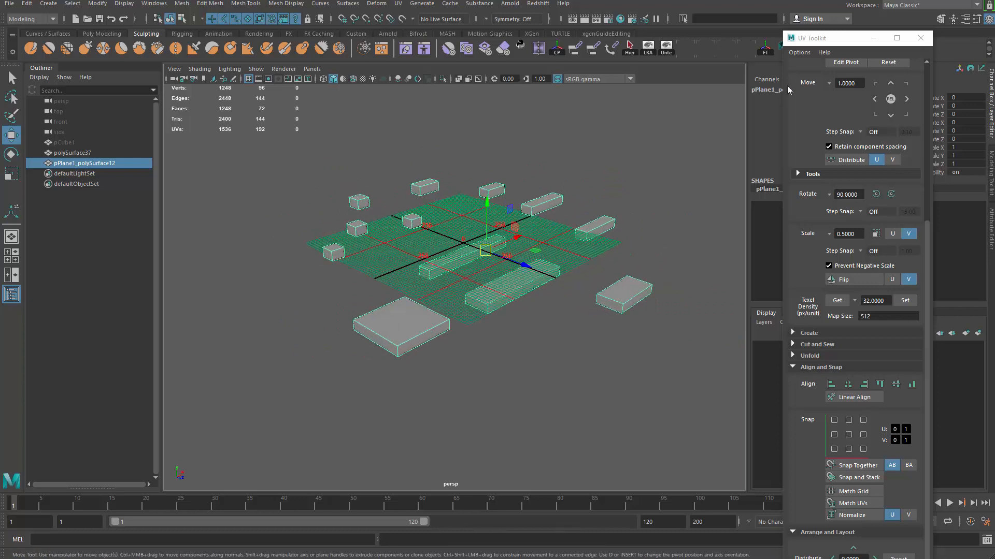
{"action": "left_click_drag", "start_coordinate": [847, 46], "coordinate": [845, 0]}
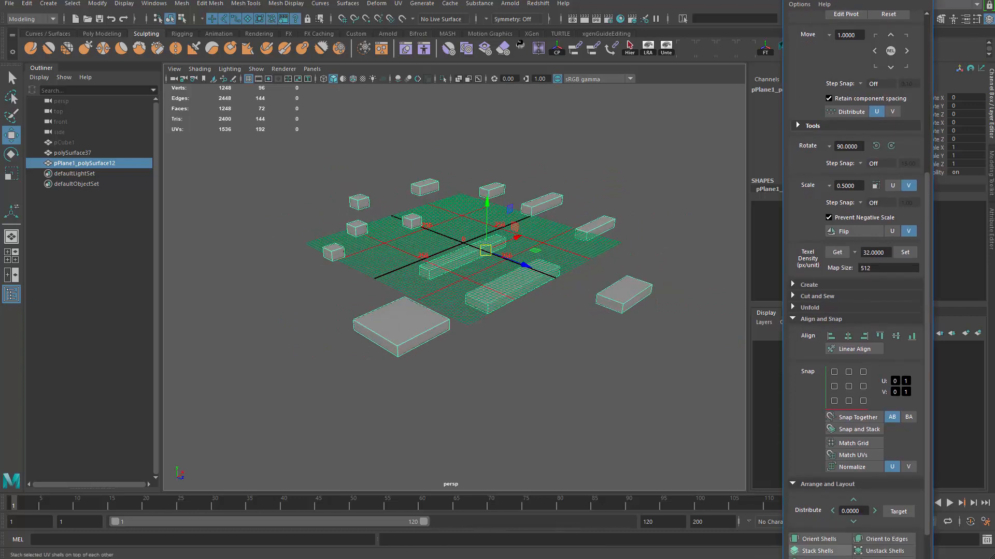